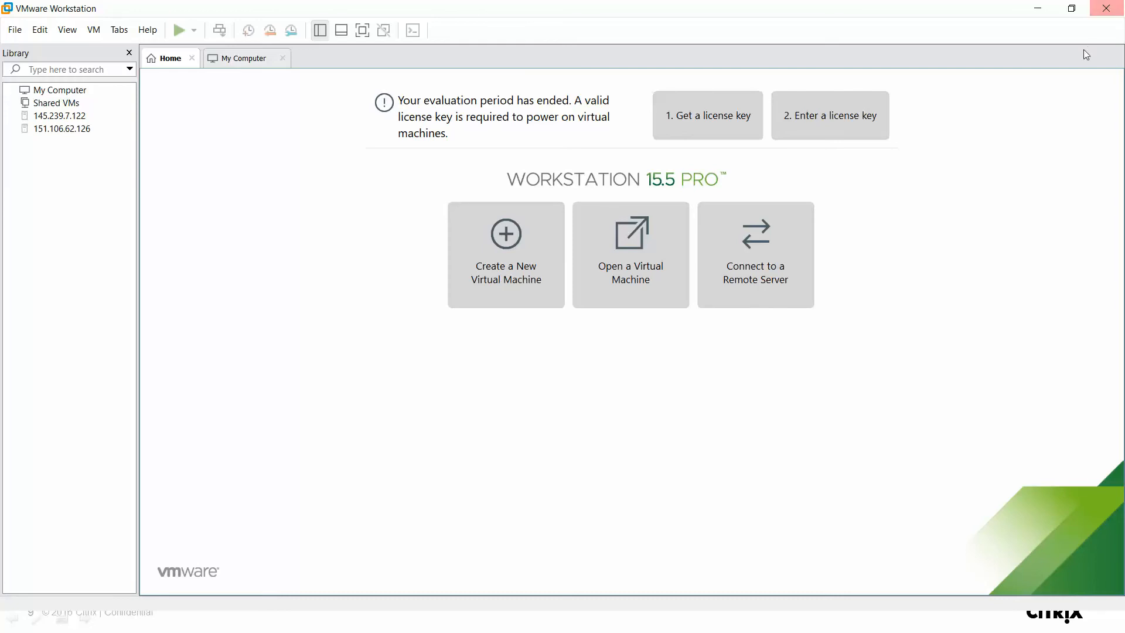
# Close VMware Workstation and switch to the Chrome window showing the Google search tab.
pyautogui.click(1106, 9)
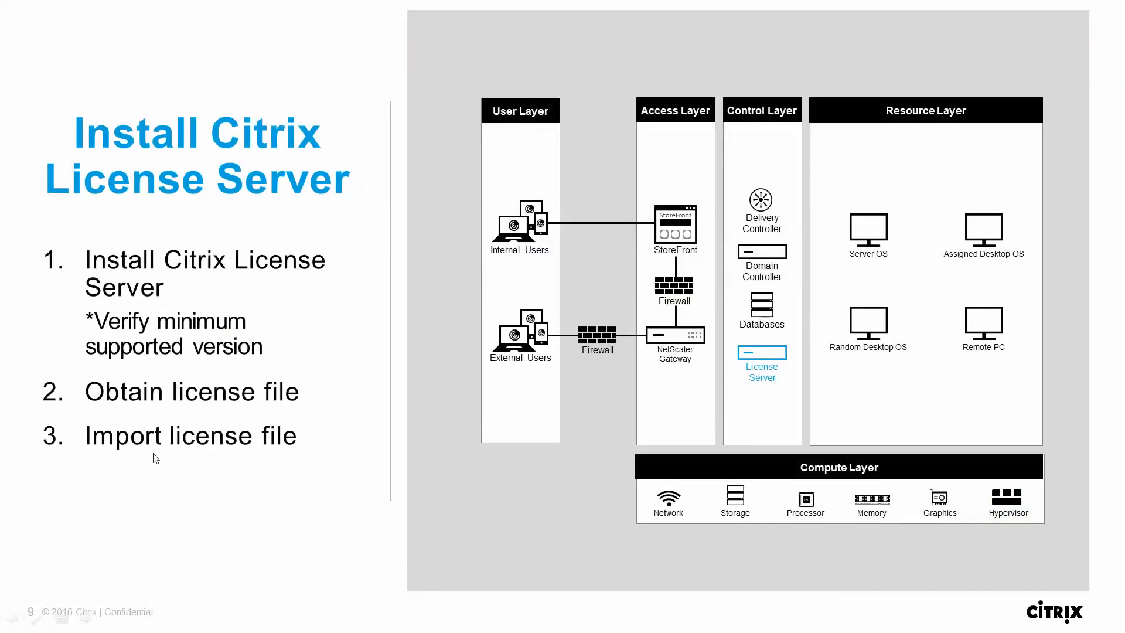
pyautogui.press('super')
pyautogui.moveTo(256, 621)
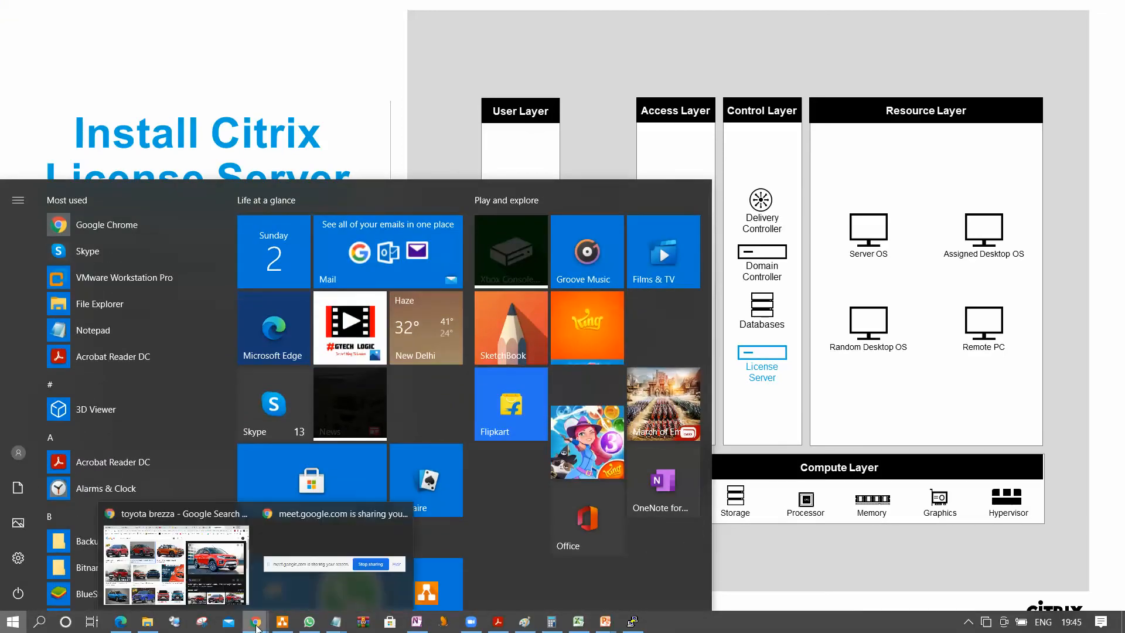
pyautogui.click(202, 529)
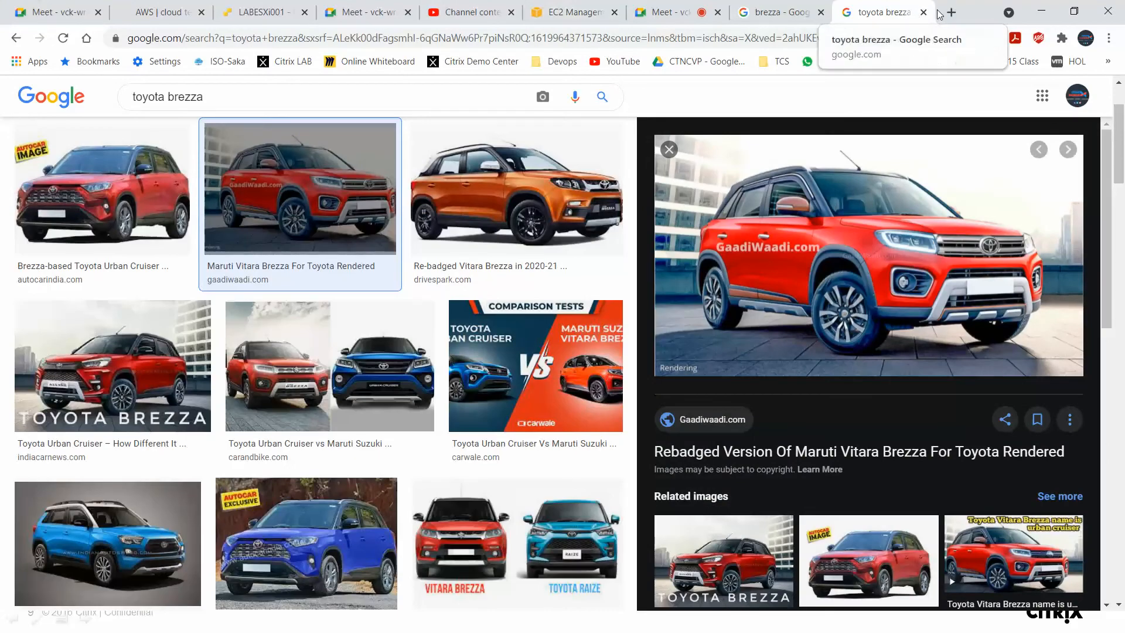
# Open the ESXi host client at 151.106.62.126 in a new tab and close the two Google search tabs.
pyautogui.click(950, 12)
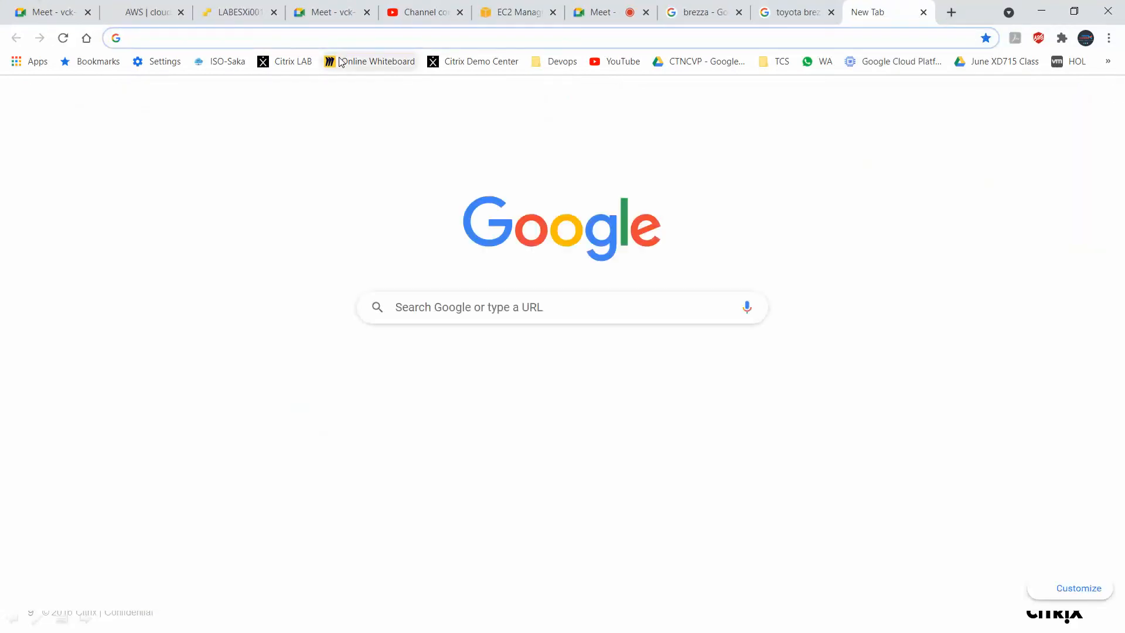
pyautogui.click(378, 36)
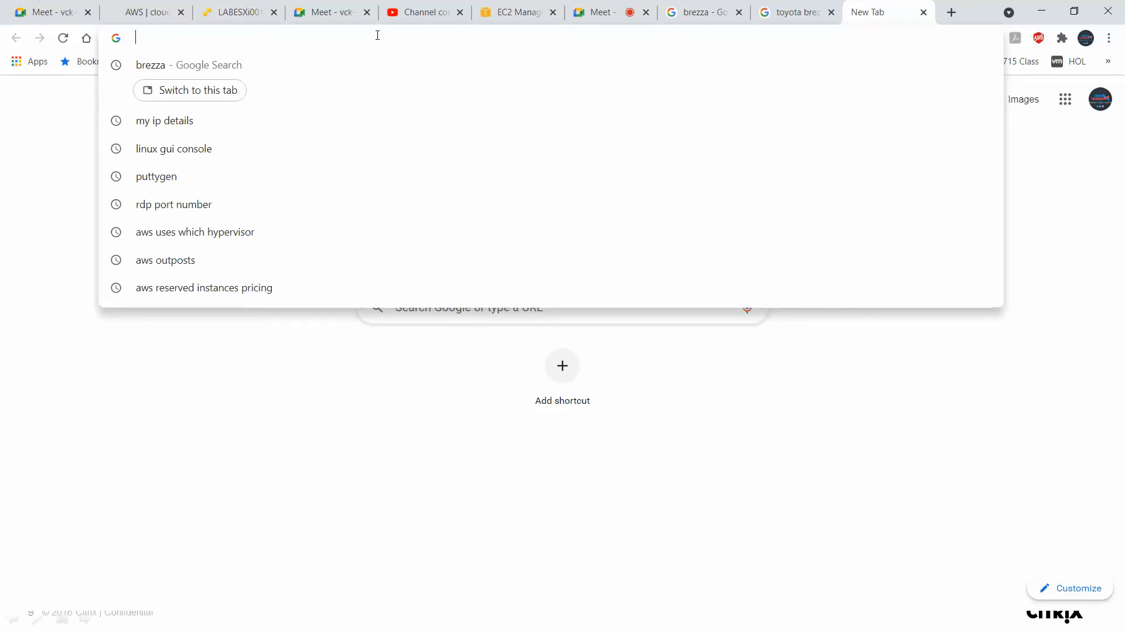
pyautogui.write('15')
pyautogui.press('Right')
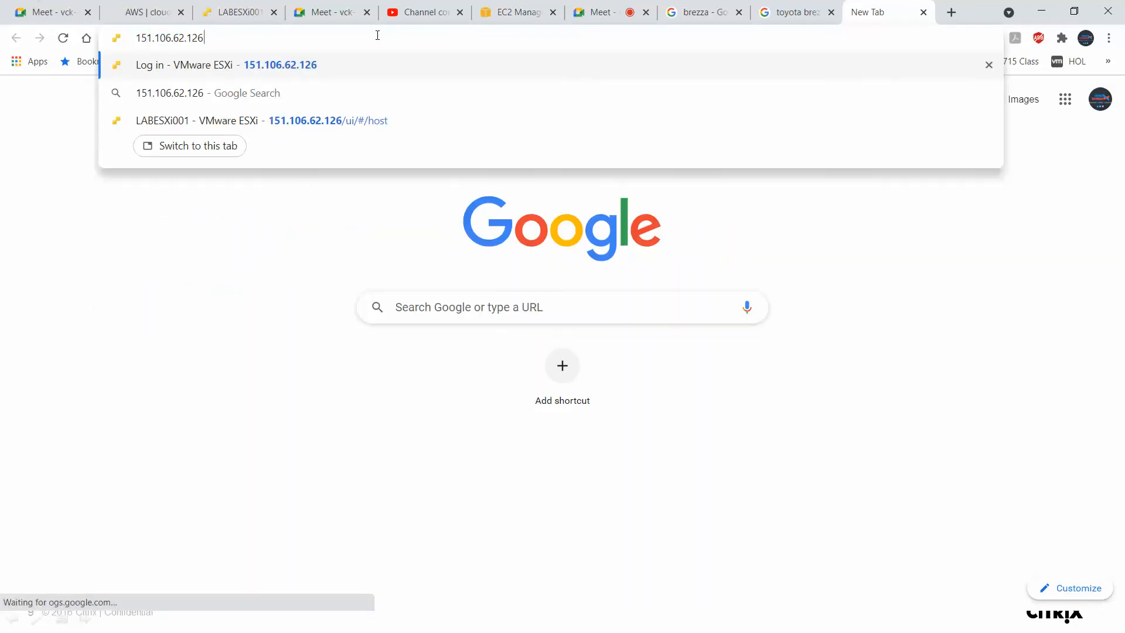
pyautogui.press('Return')
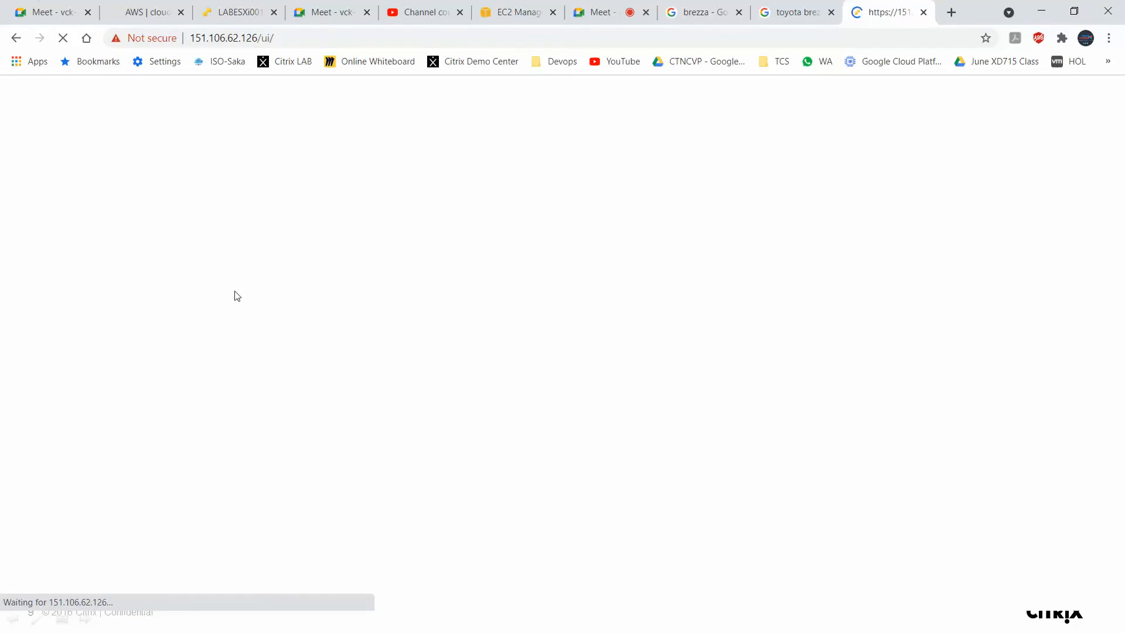
pyautogui.click(831, 13)
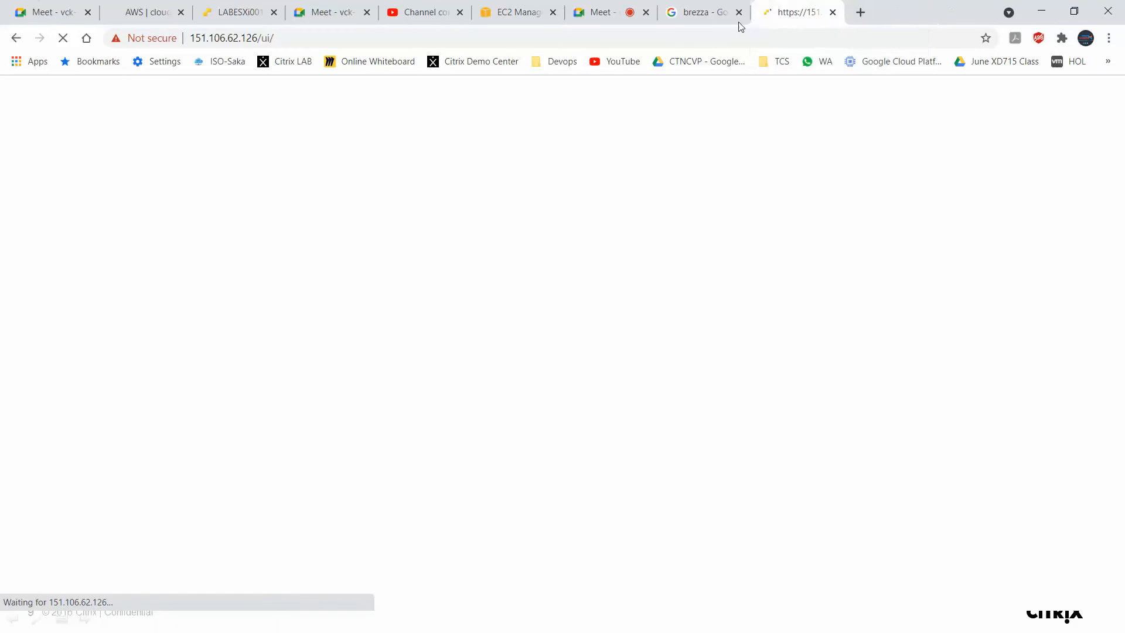
pyautogui.click(739, 12)
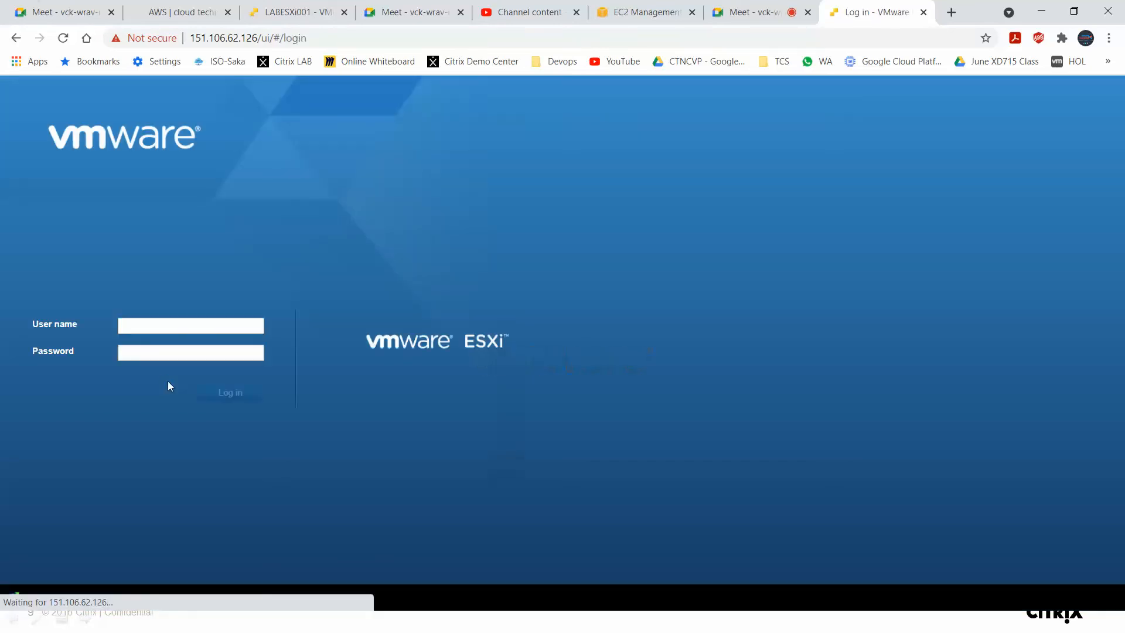
# Log in to the ESXi host client as root with the host password.
pyautogui.click(180, 332)
pyautogui.write('root')
pyautogui.press('Tab')
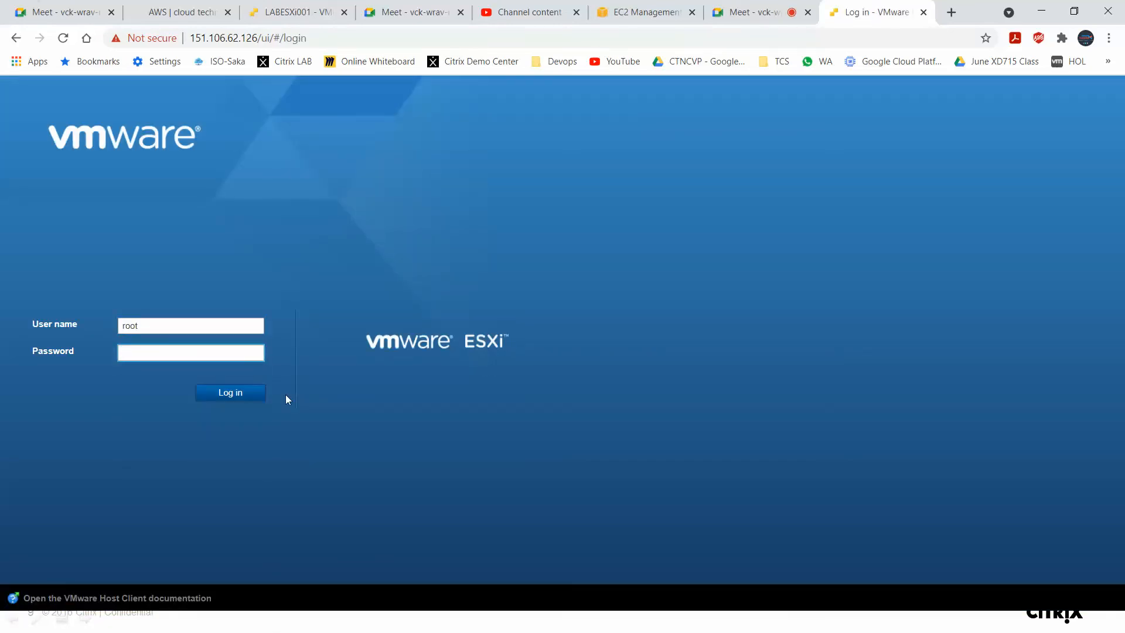
pyautogui.write('•••••••')
pyautogui.click(236, 389)
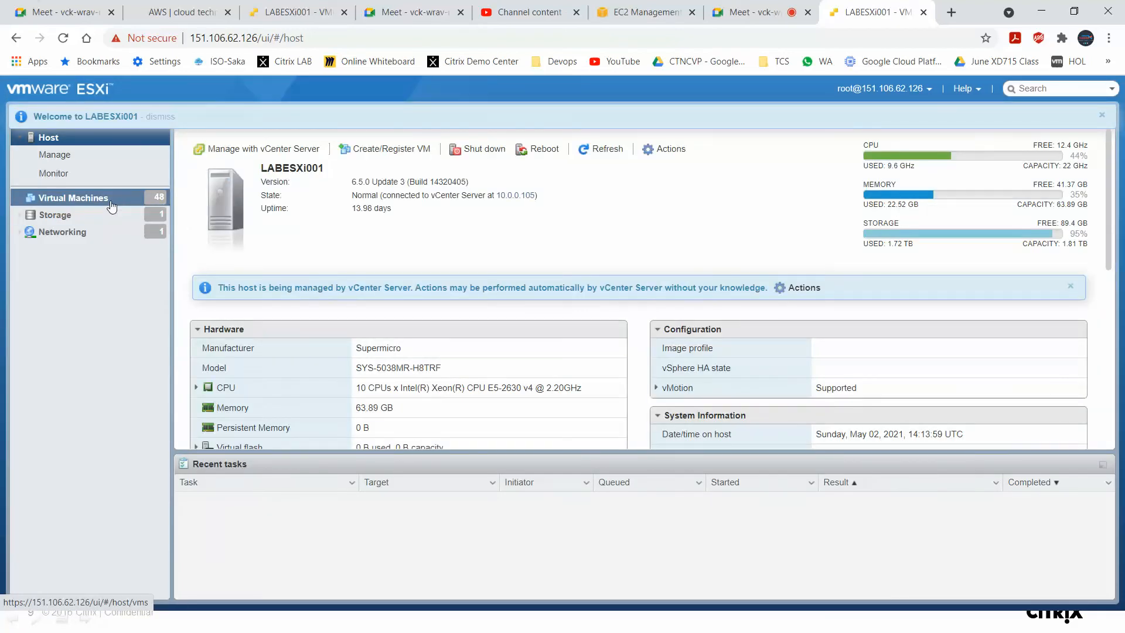
# Open the Virtual Machines list, filter it for LABDC, and open the LABDC virtual machine.
pyautogui.click(111, 205)
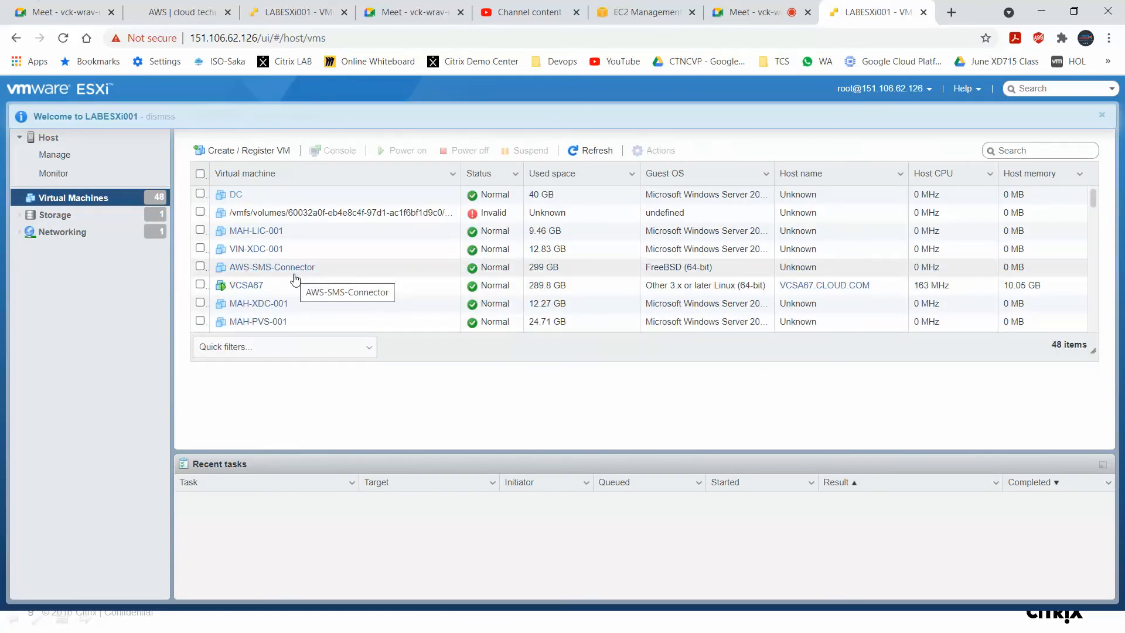
pyautogui.scroll(-5, 295, 281)
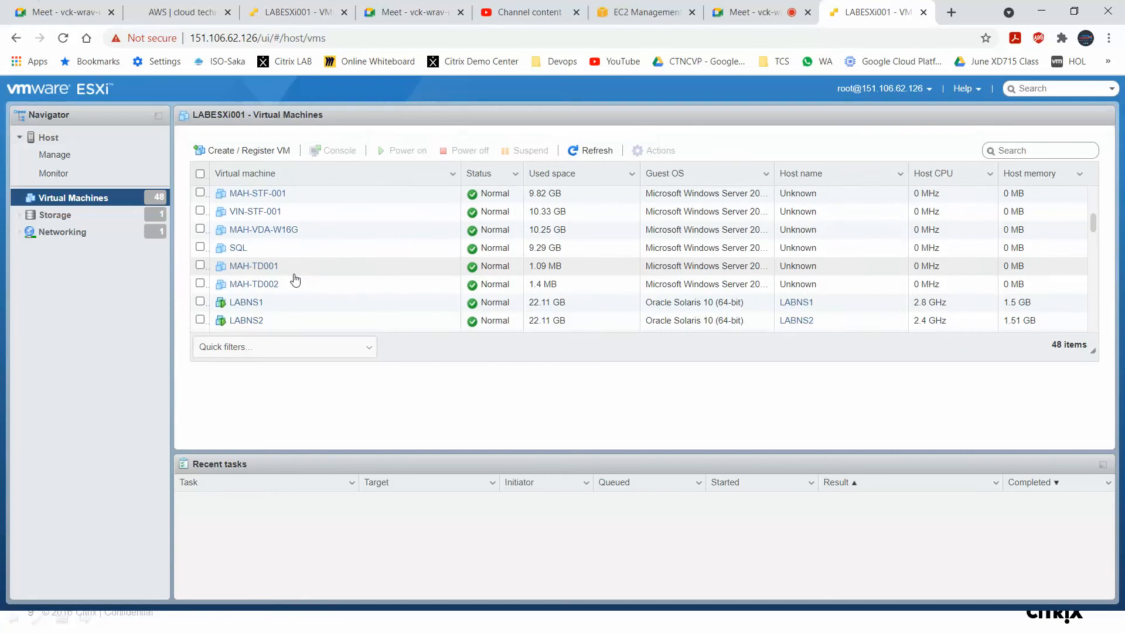
pyautogui.scroll(5, 295, 280)
pyautogui.click(1034, 151)
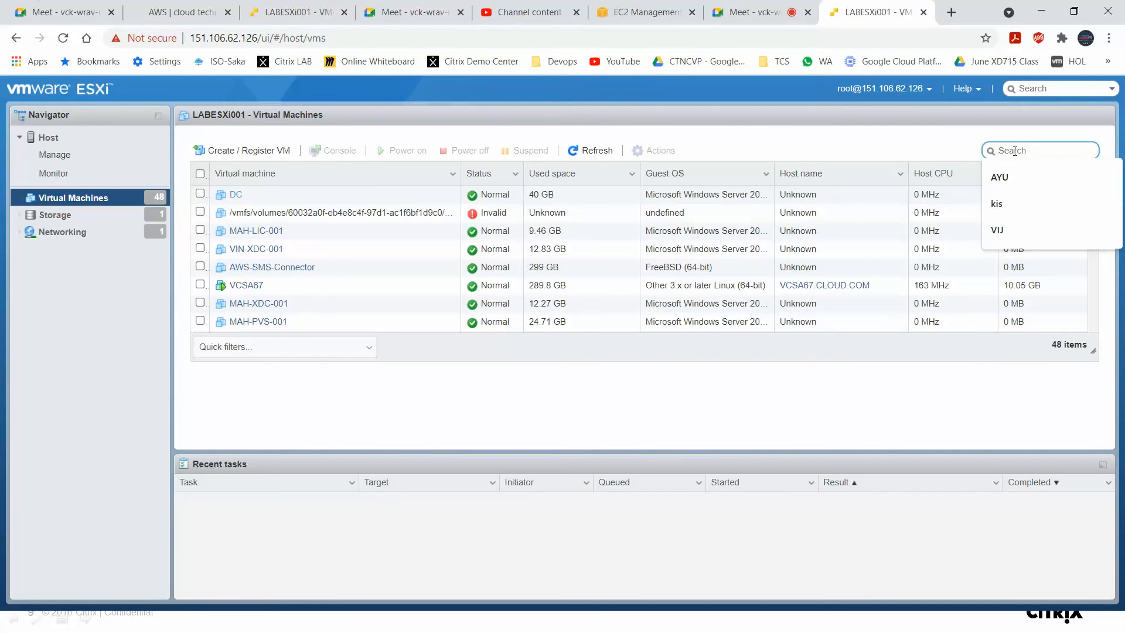
pyautogui.write('LAB')
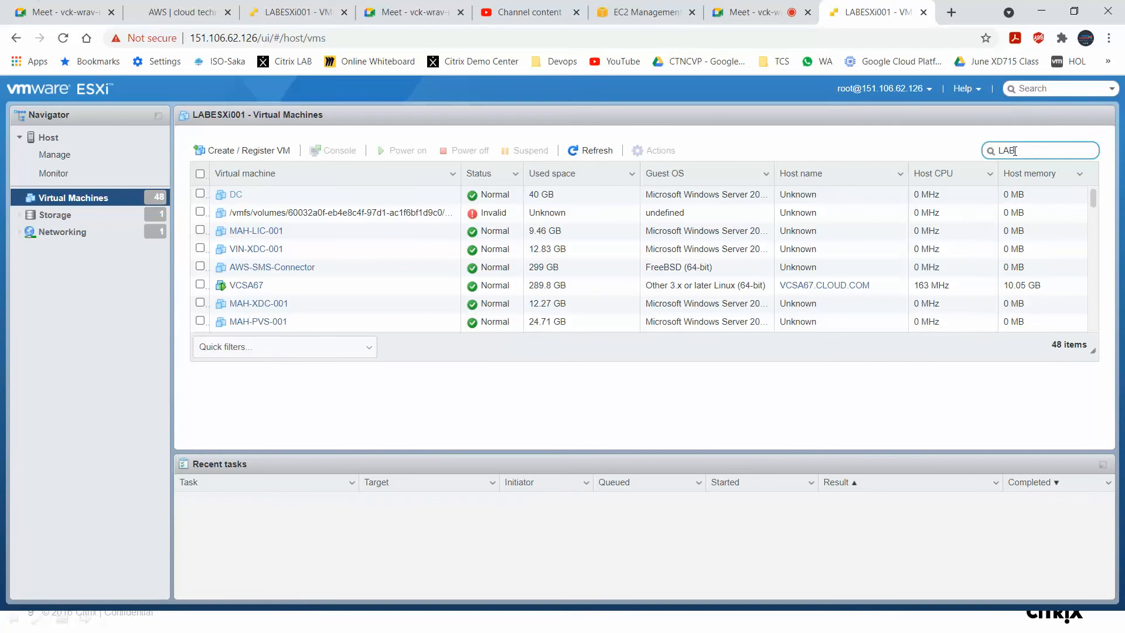
pyautogui.write('DC')
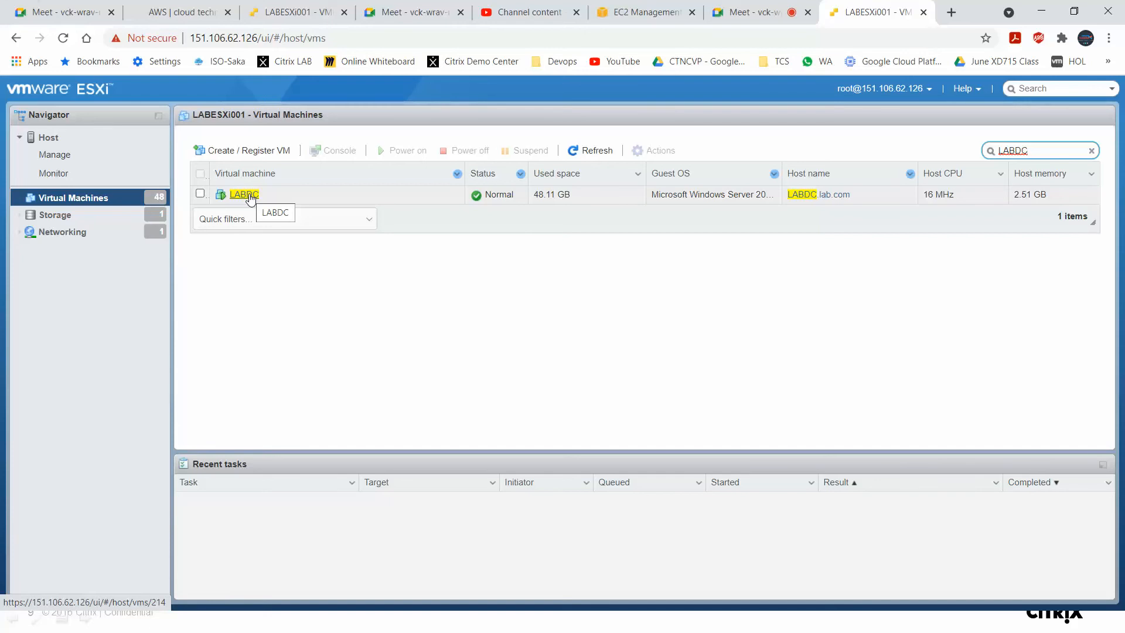
pyautogui.click(244, 195)
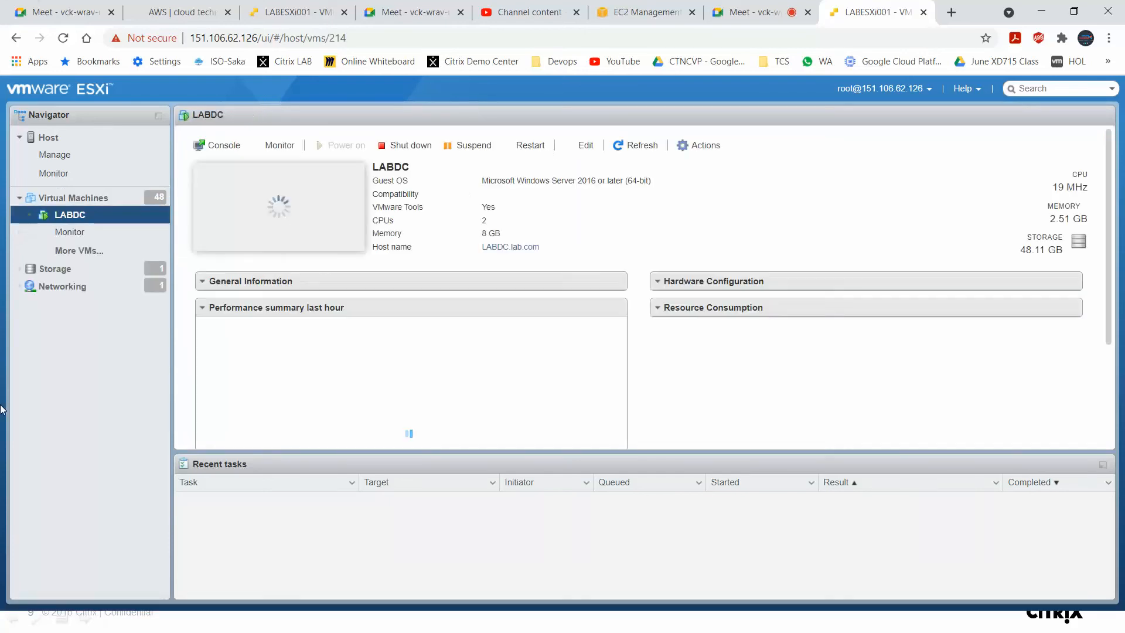
# Open the LABDC console and move its window higher on the page.
pyautogui.click(284, 204)
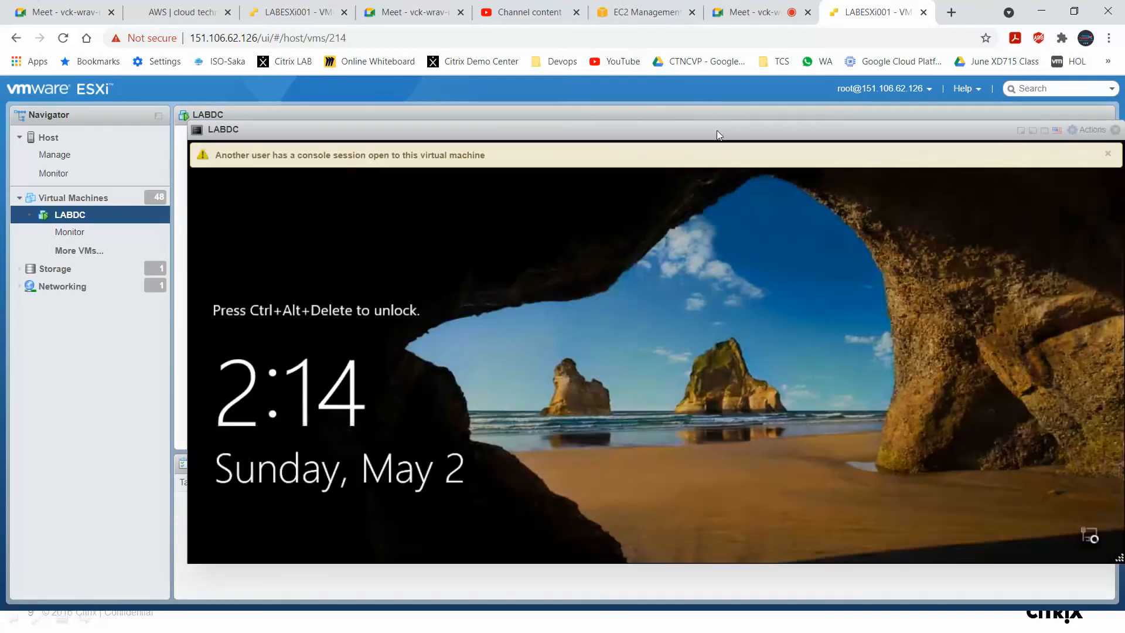
pyautogui.moveTo(717, 132); pyautogui.dragTo(592, 103)
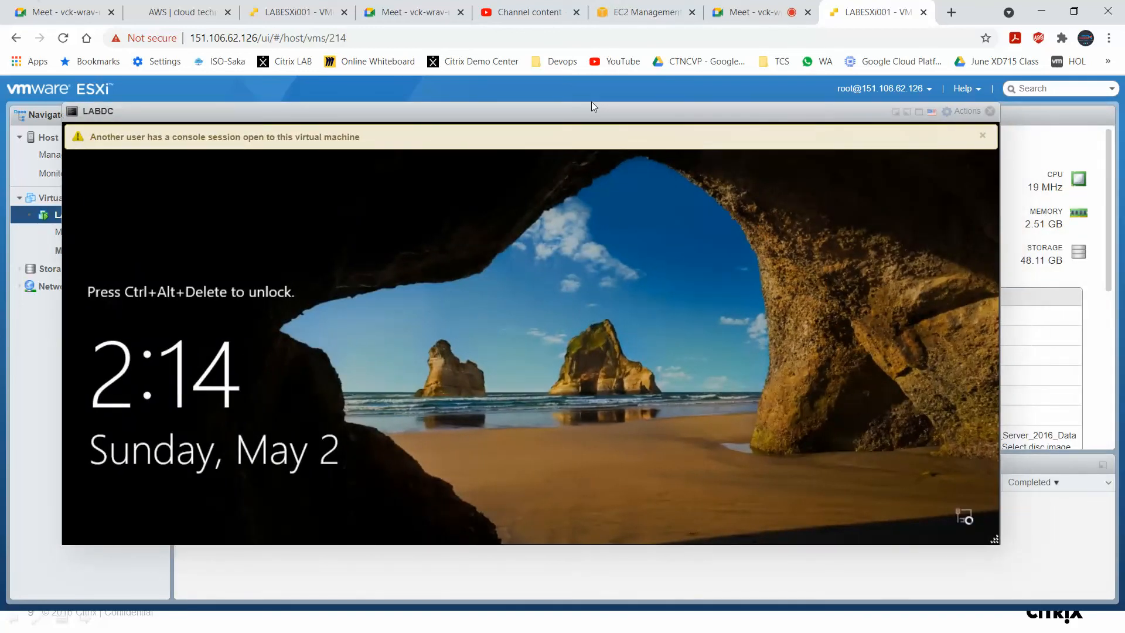
pyautogui.doubleClick(592, 108)
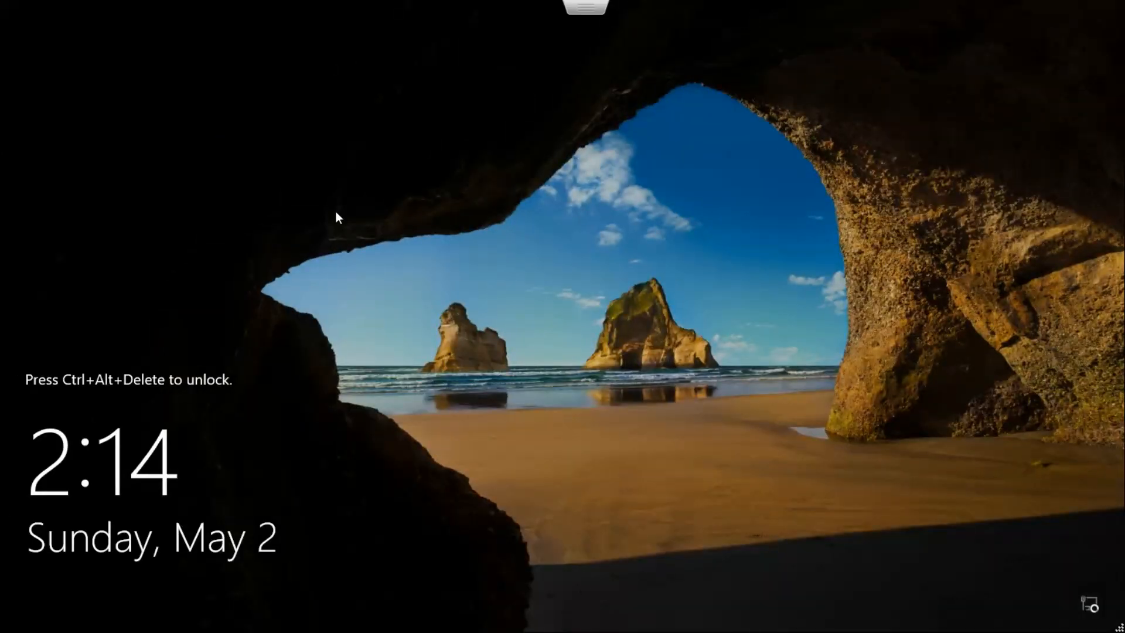
pyautogui.press('Escape')
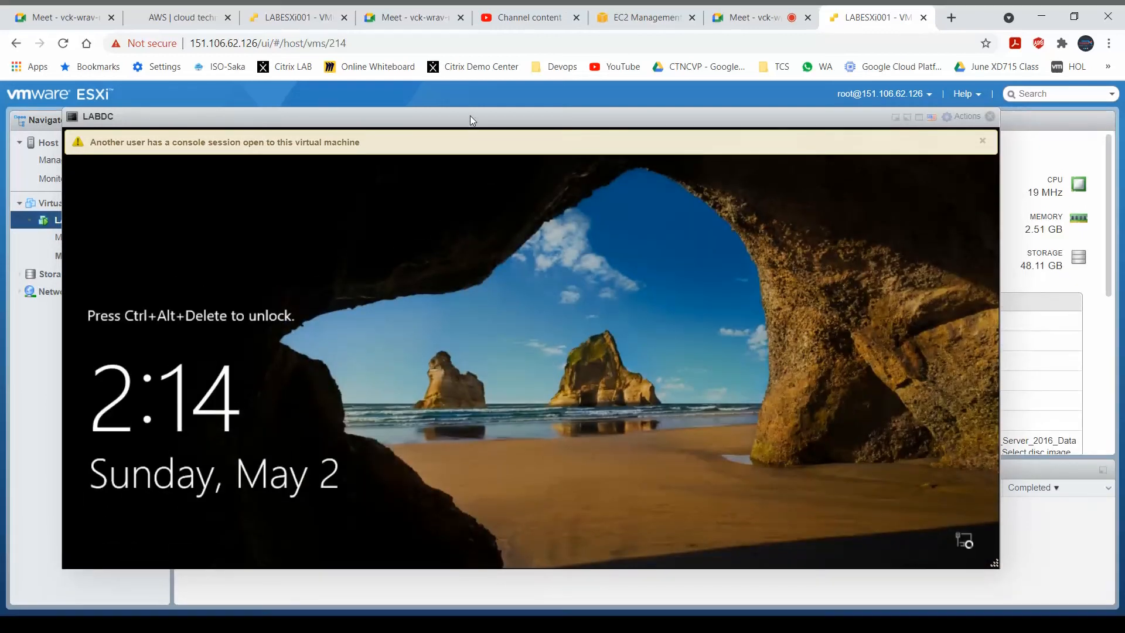
pyautogui.doubleClick(470, 116)
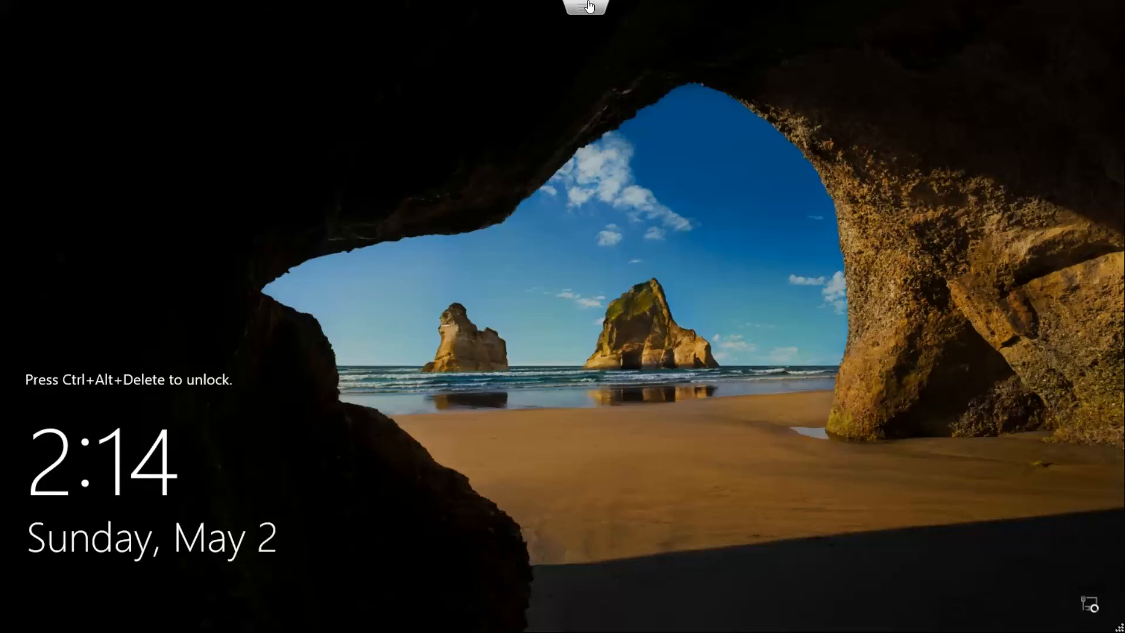
pyautogui.click(585, 6)
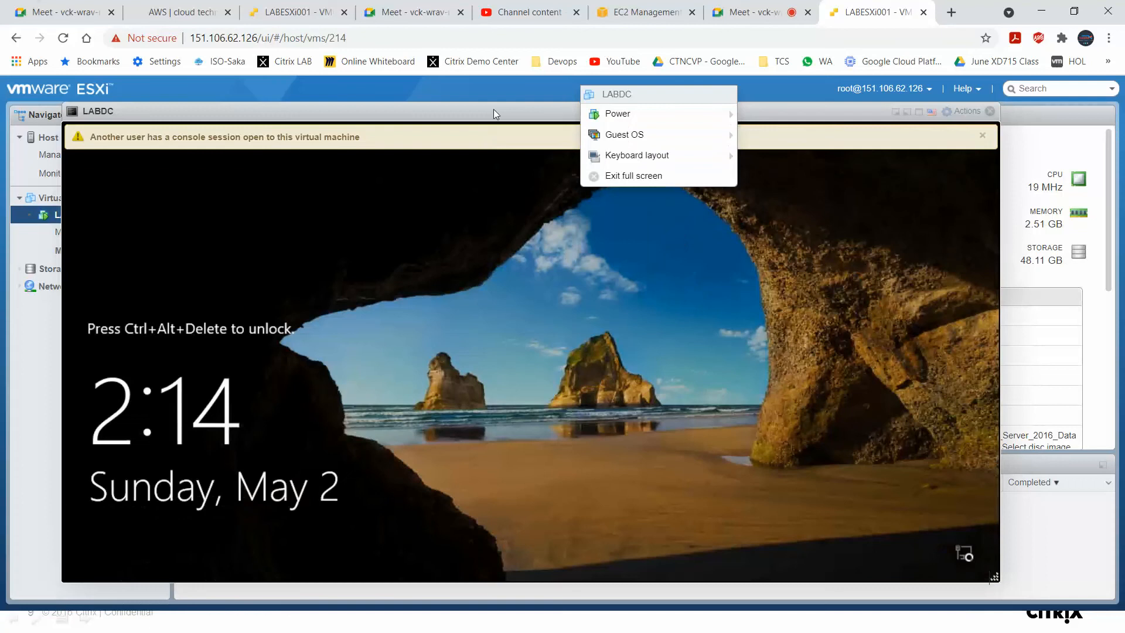
pyautogui.click(494, 105)
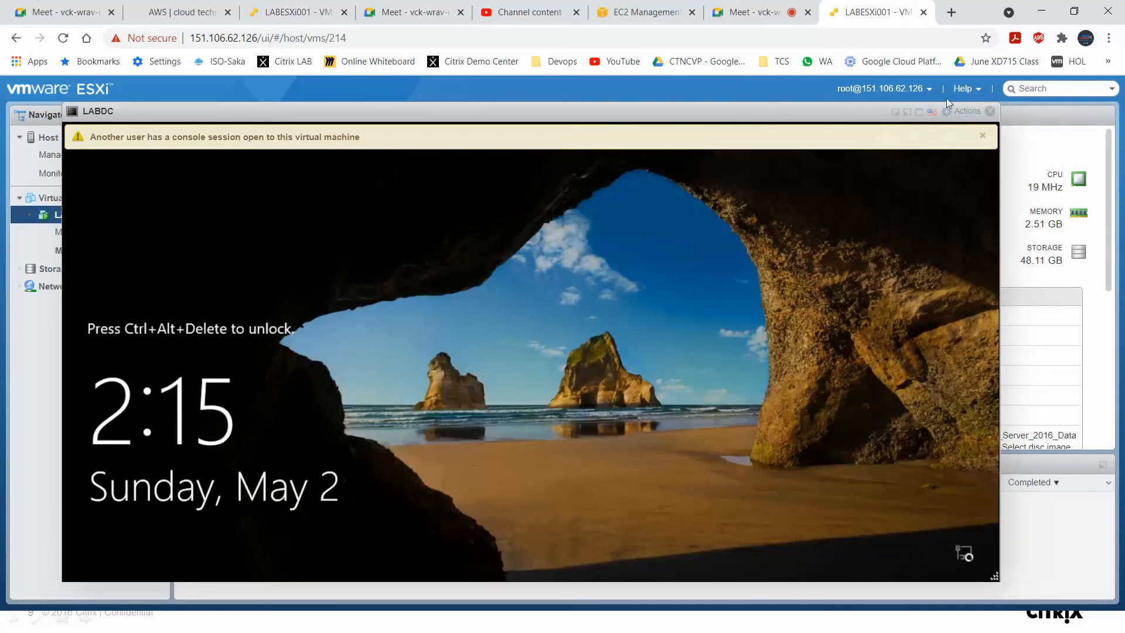
# Send Ctrl-Alt-Delete to the LABDC guest from the console's Guest OS send-keys options.
pyautogui.click(966, 113)
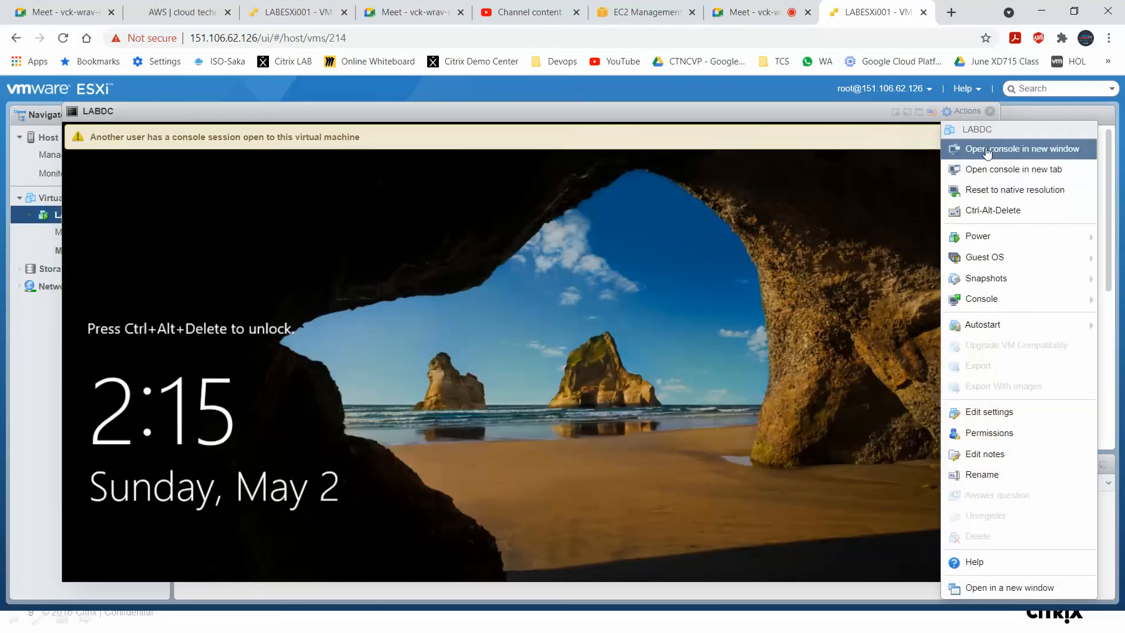
pyautogui.moveTo(995, 254)
pyautogui.moveTo(882, 307)
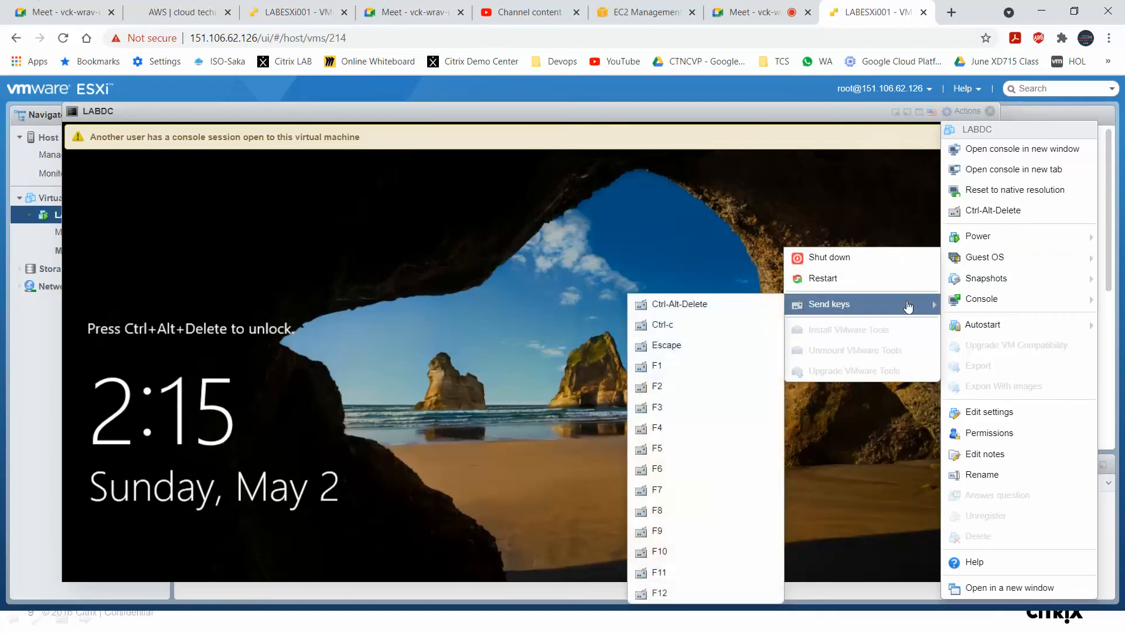
pyautogui.click(755, 307)
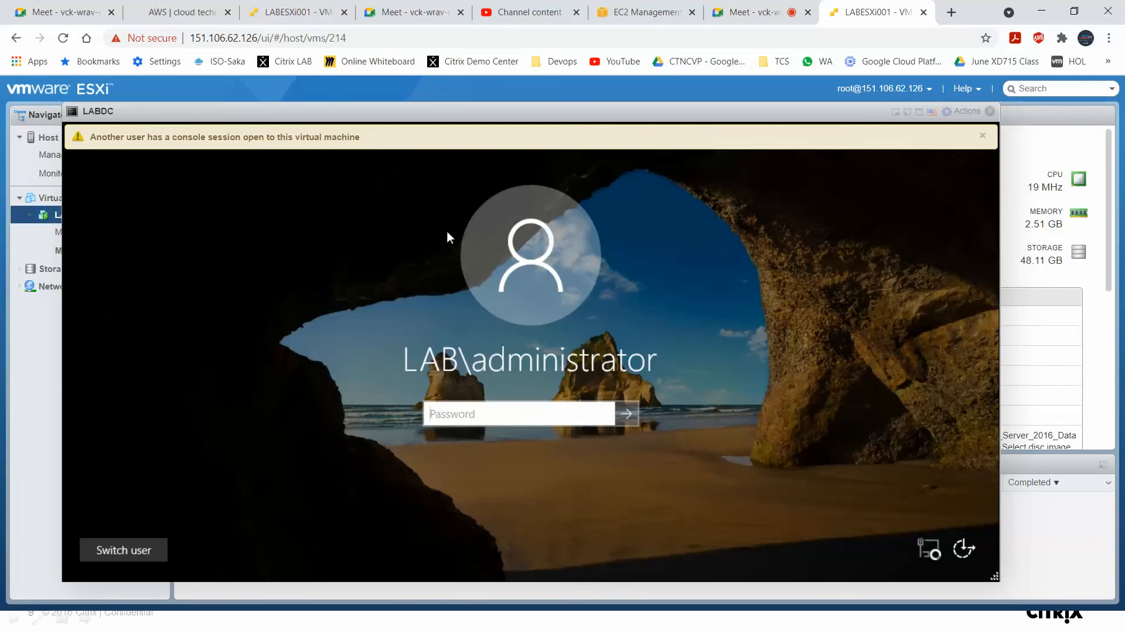
# Choose to switch user on the sign-in screen and send Ctrl-Alt-Delete to the guest again.
pyautogui.click(476, 412)
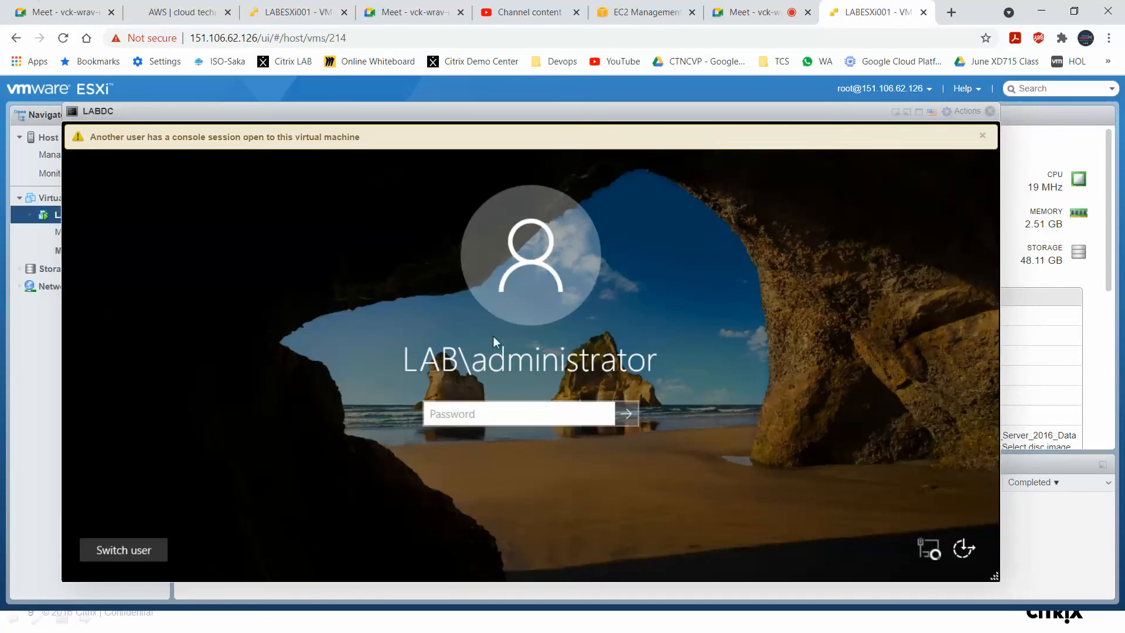
pyautogui.click(148, 554)
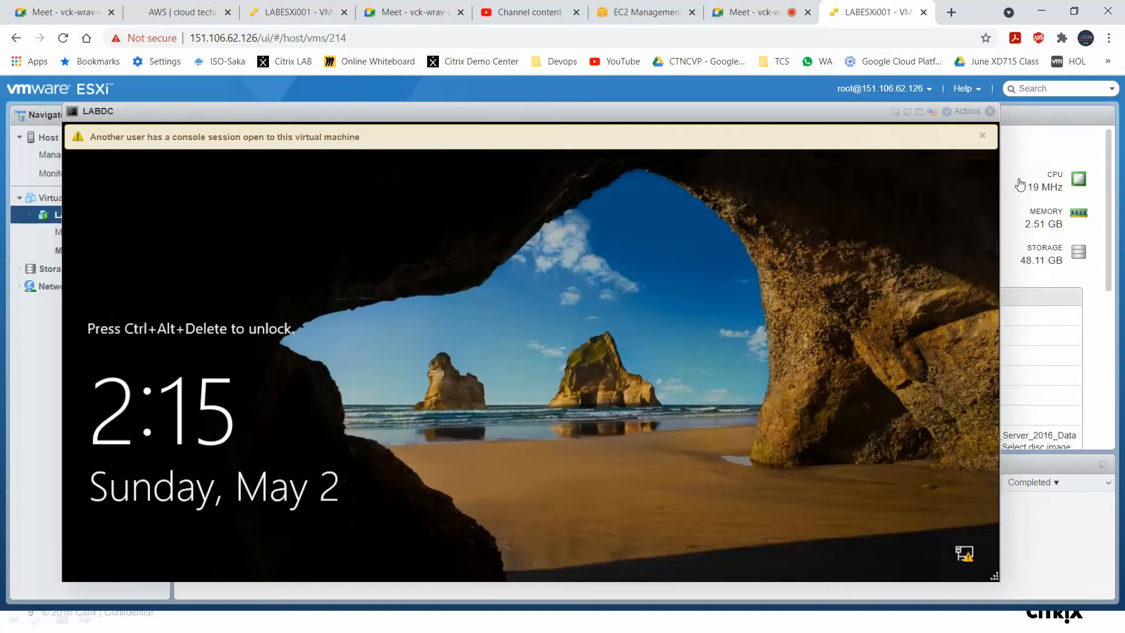
pyautogui.click(965, 110)
pyautogui.moveTo(1031, 257)
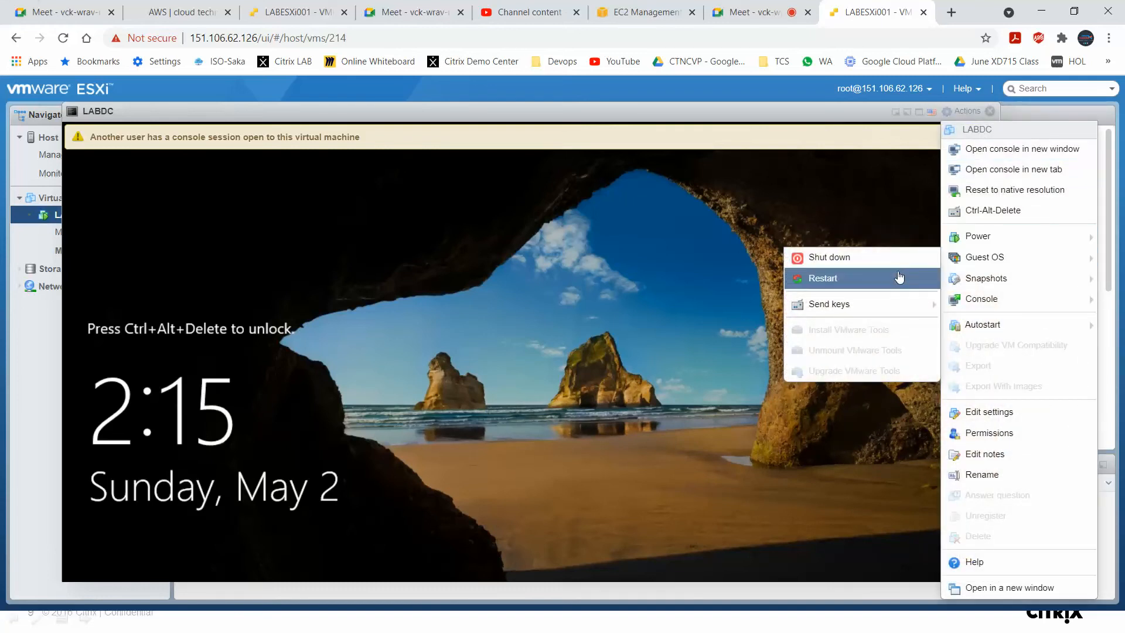
pyautogui.moveTo(867, 304)
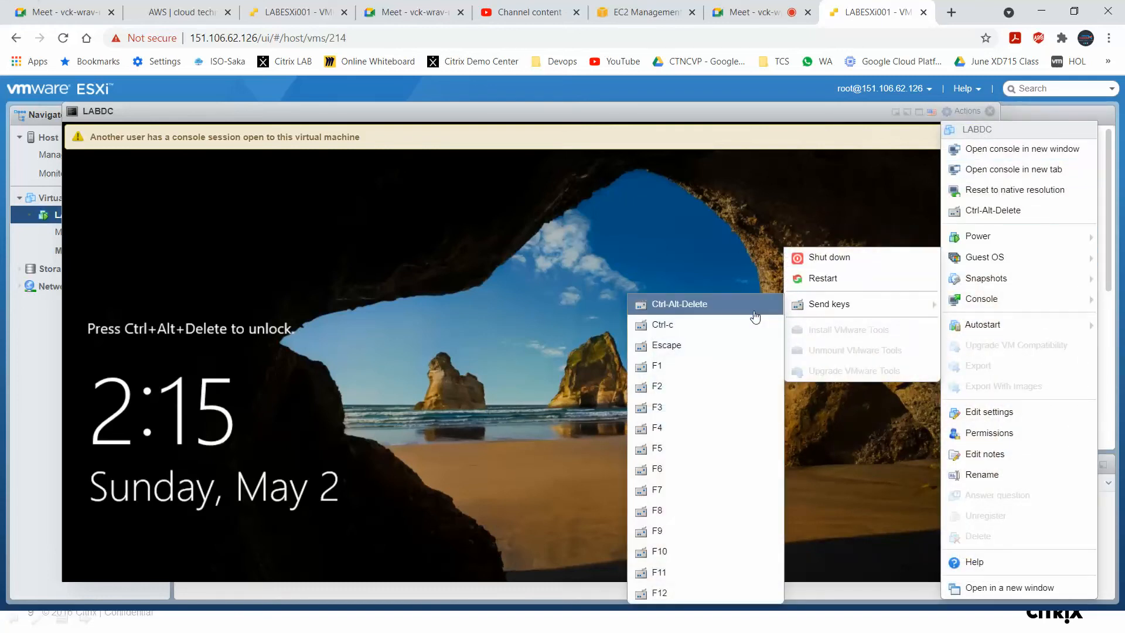
pyautogui.click(755, 315)
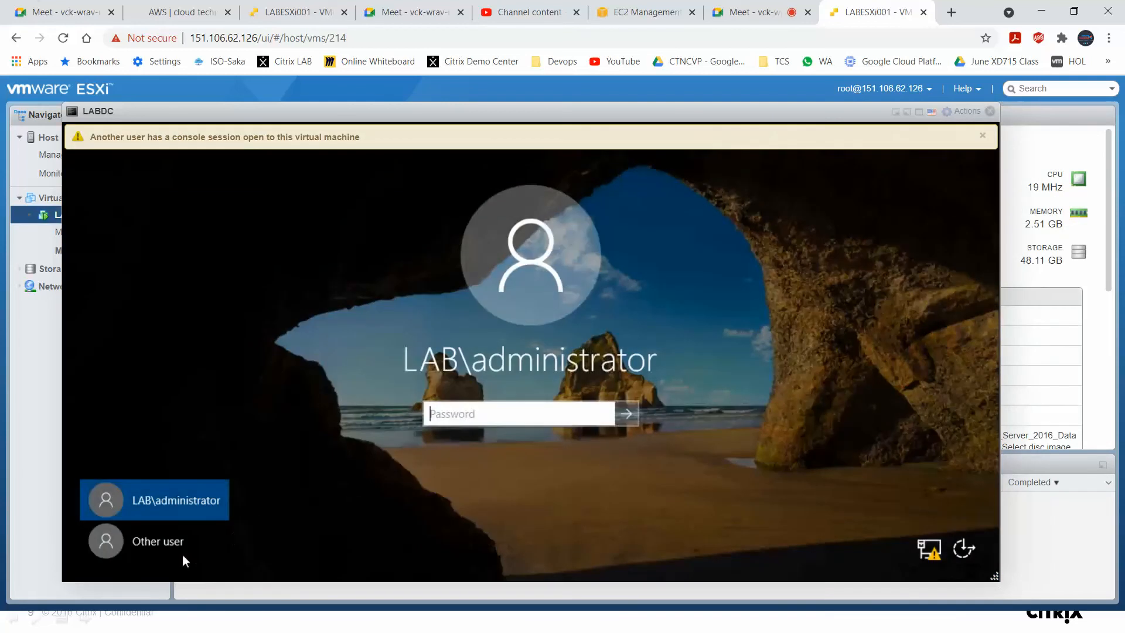
# Try to sign in as Other user with user name ctxadmin and the account password.
pyautogui.click(170, 540)
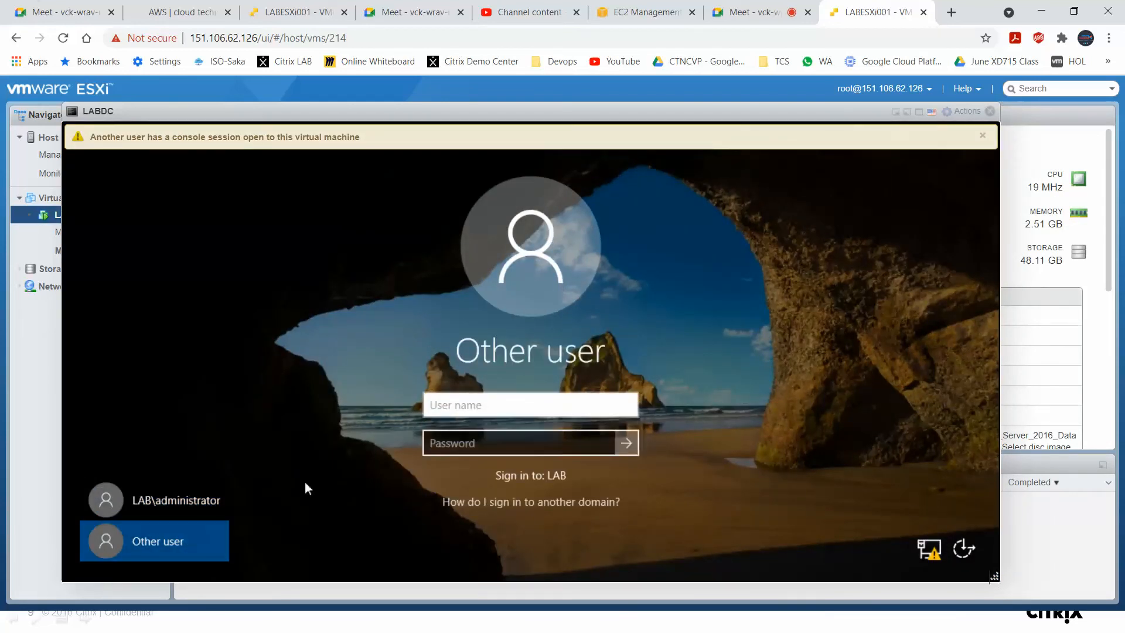
pyautogui.click(502, 404)
pyautogui.write('ctxadmin')
pyautogui.press('Tab')
pyautogui.write('••••••••••')
pyautogui.press('Return')
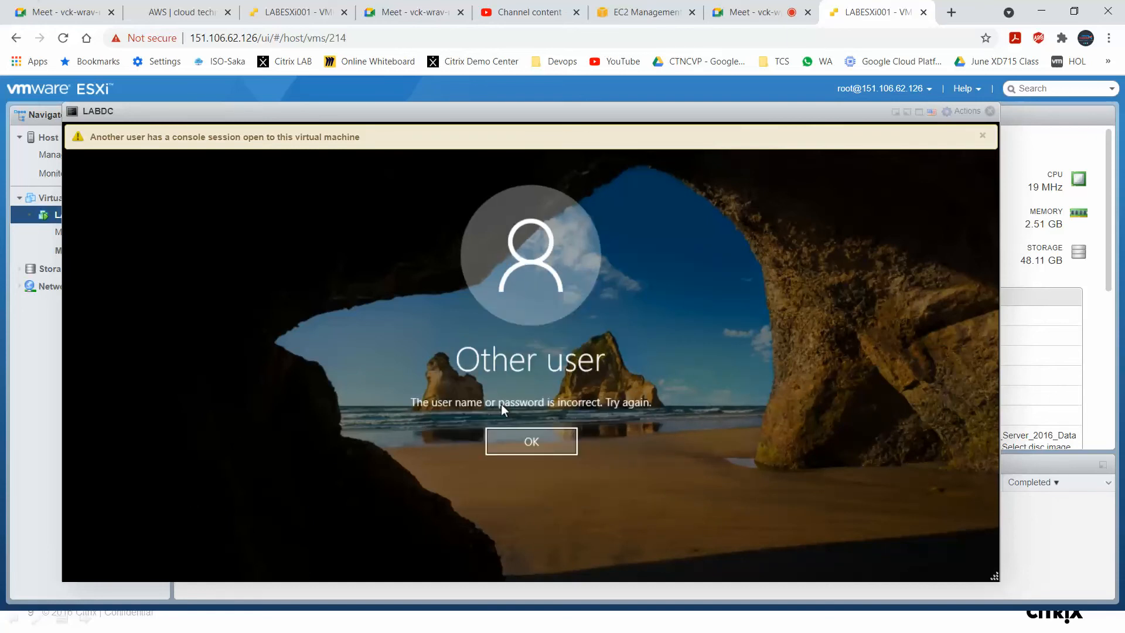
# Close the console-session warning banner and dismiss the sign-in error message.
pyautogui.click(984, 136)
pyautogui.click(528, 439)
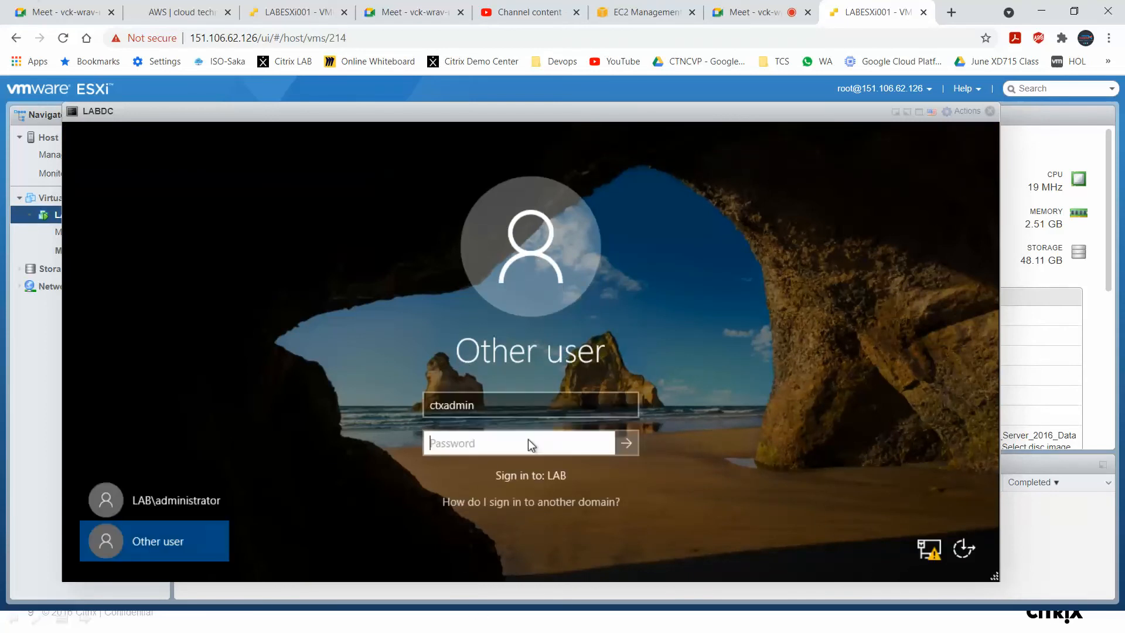
# Sign in to LABDC as LAB\administrator with the account password.
pyautogui.click(186, 503)
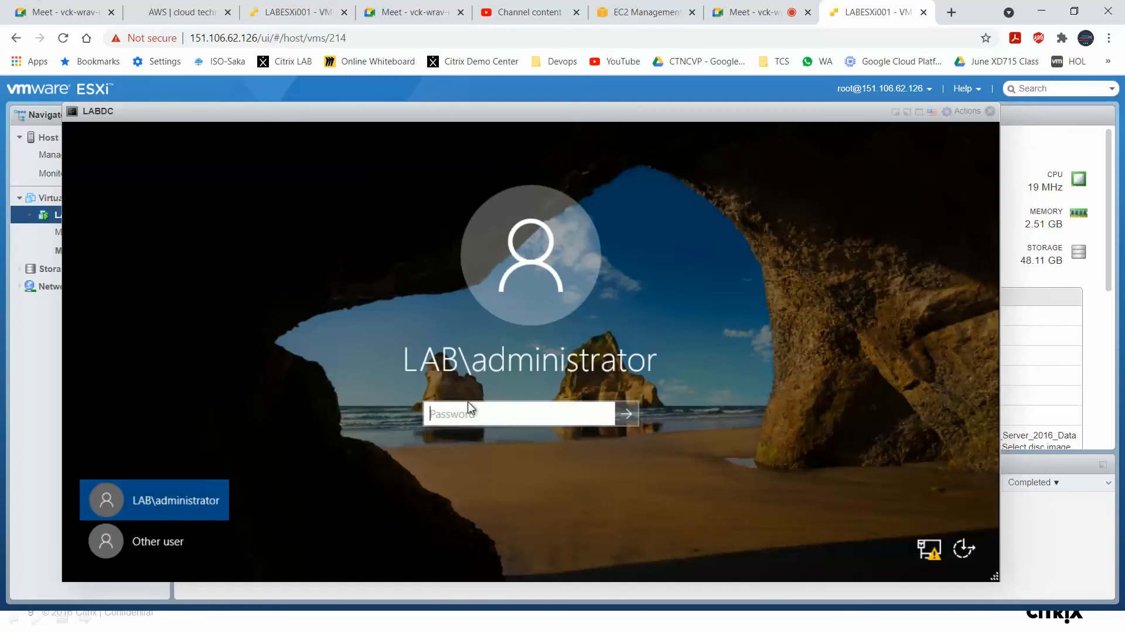
pyautogui.click(493, 410)
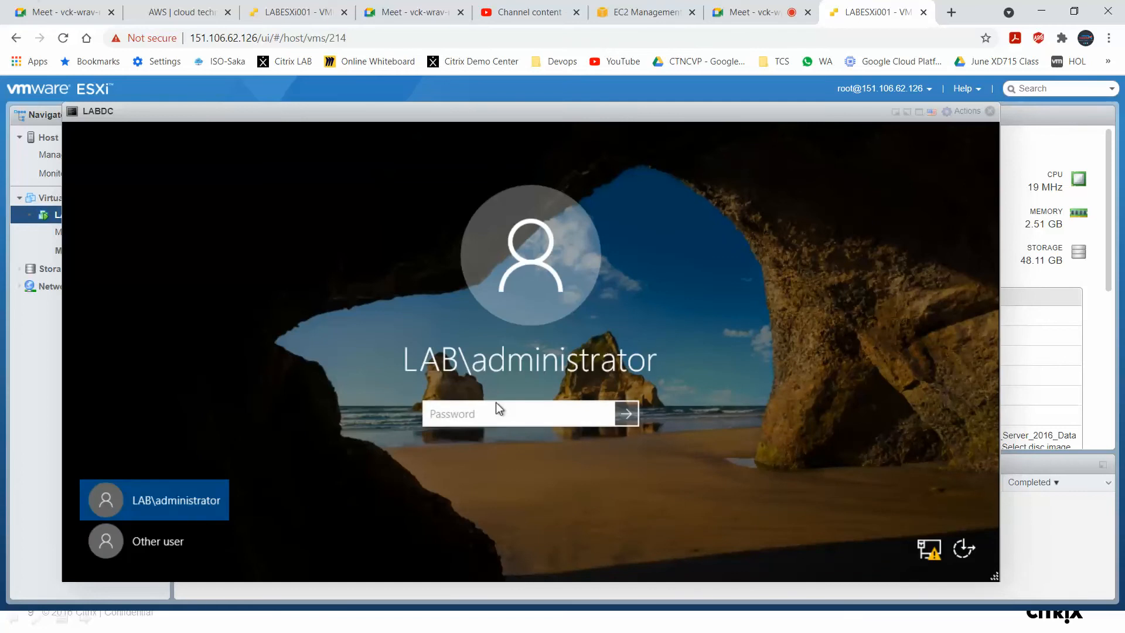
pyautogui.write('*****')
pyautogui.press('Return')
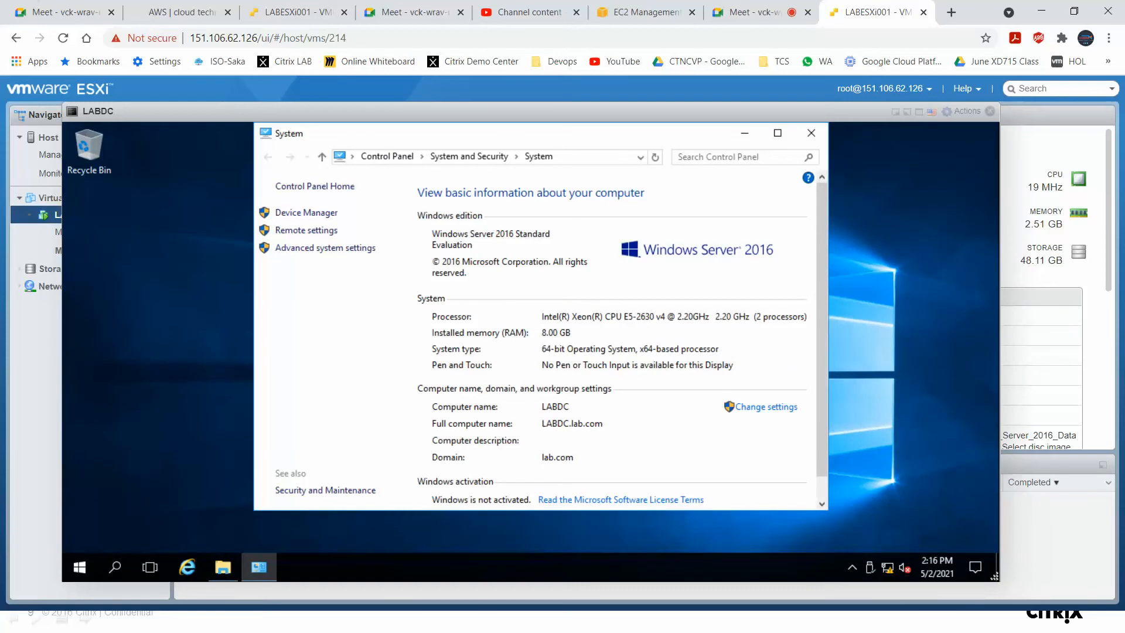
# Close the open System and File Explorer windows and run dsa.msc to open Active Directory Users and Computers.
pyautogui.click(810, 134)
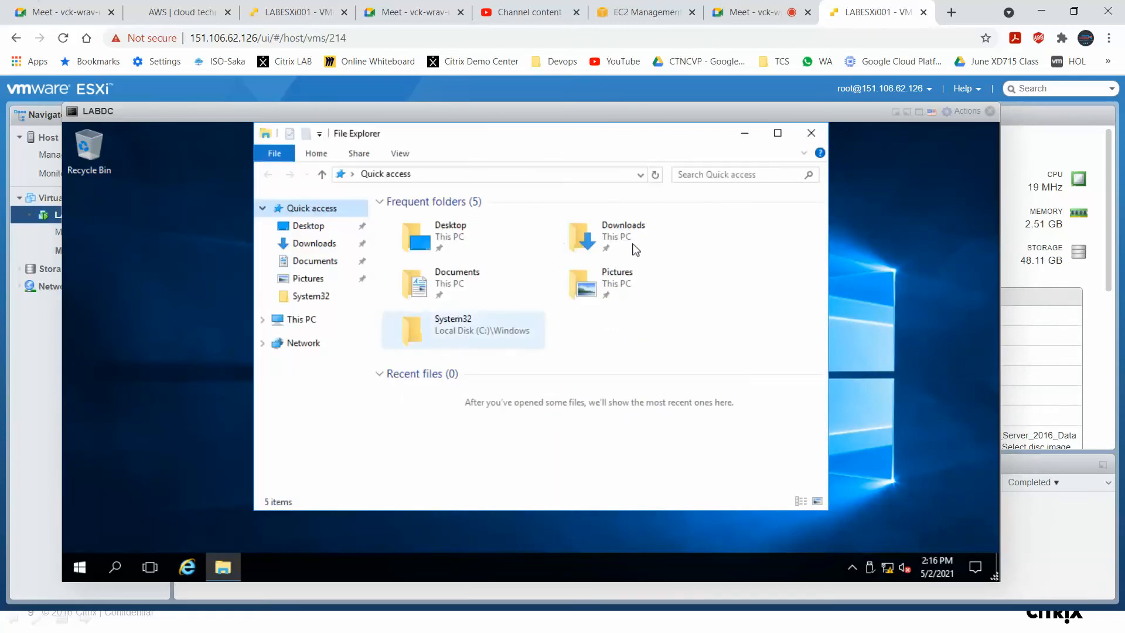
pyautogui.click(811, 134)
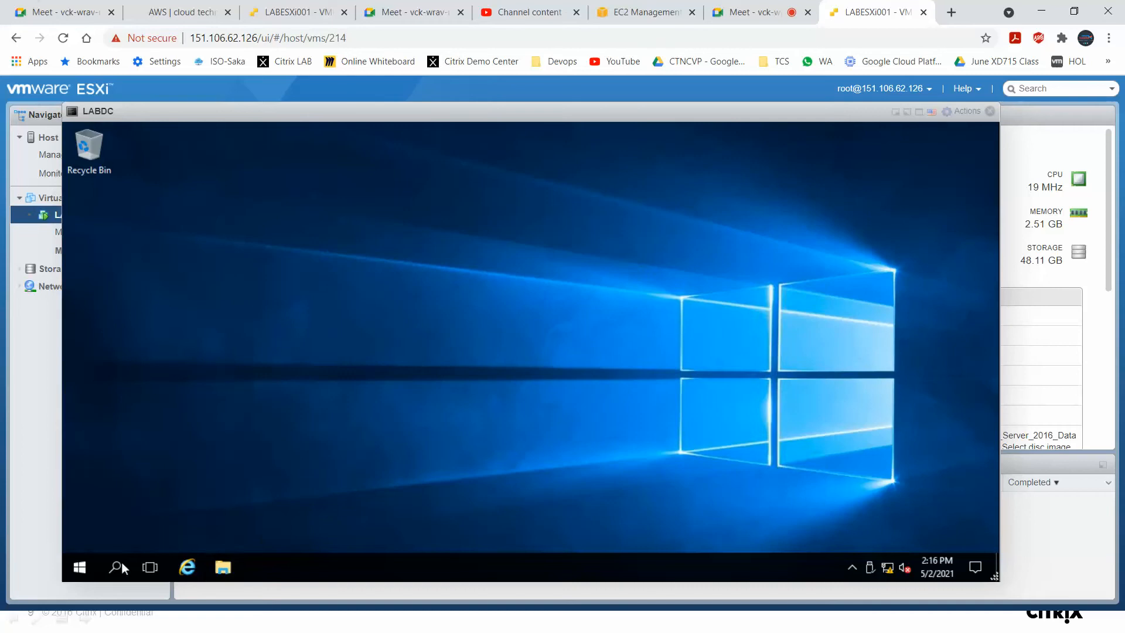
pyautogui.rightClick(86, 567)
pyautogui.click(131, 483)
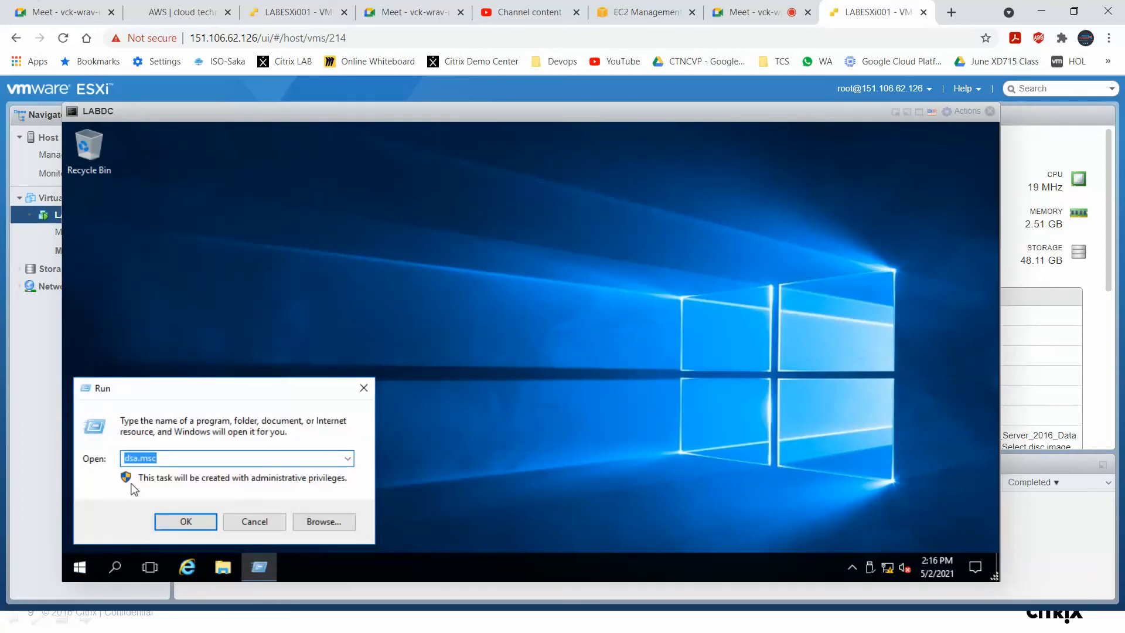
pyautogui.press('Return')
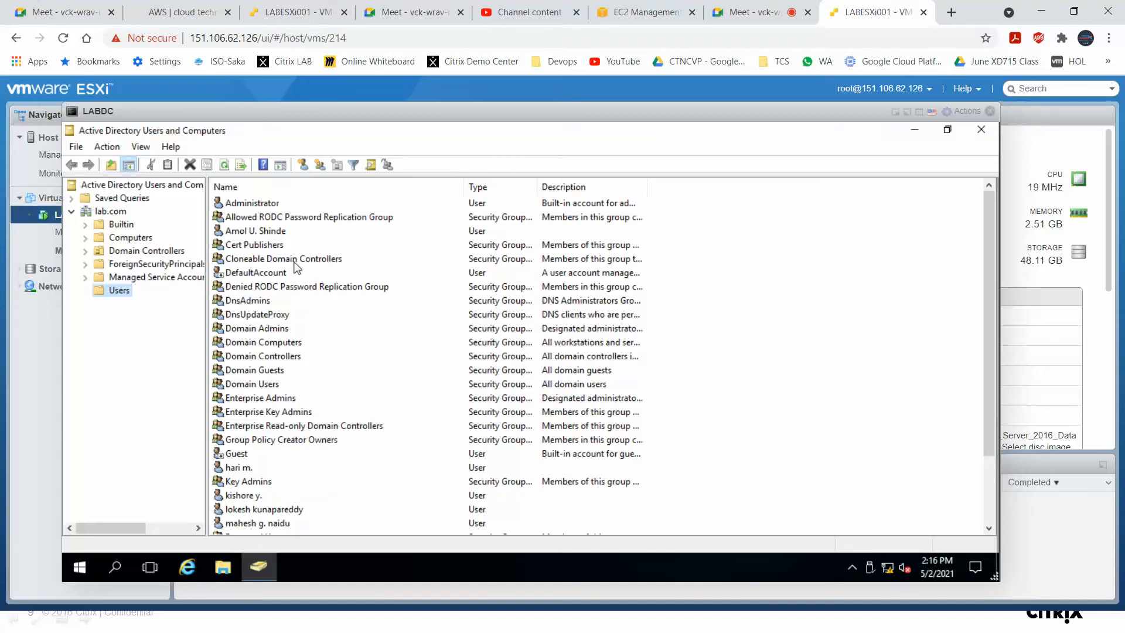
# Review the Users container and the Administrator account's group memberships in its properties.
pyautogui.scroll(-2, 296, 268)
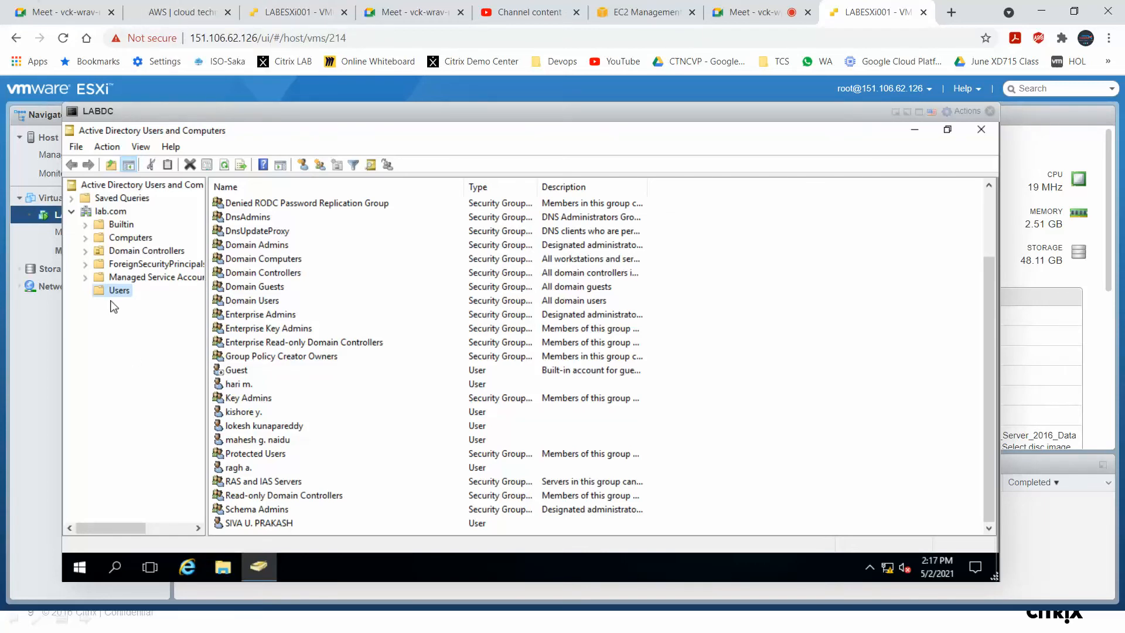
pyautogui.scroll(2, 270, 217)
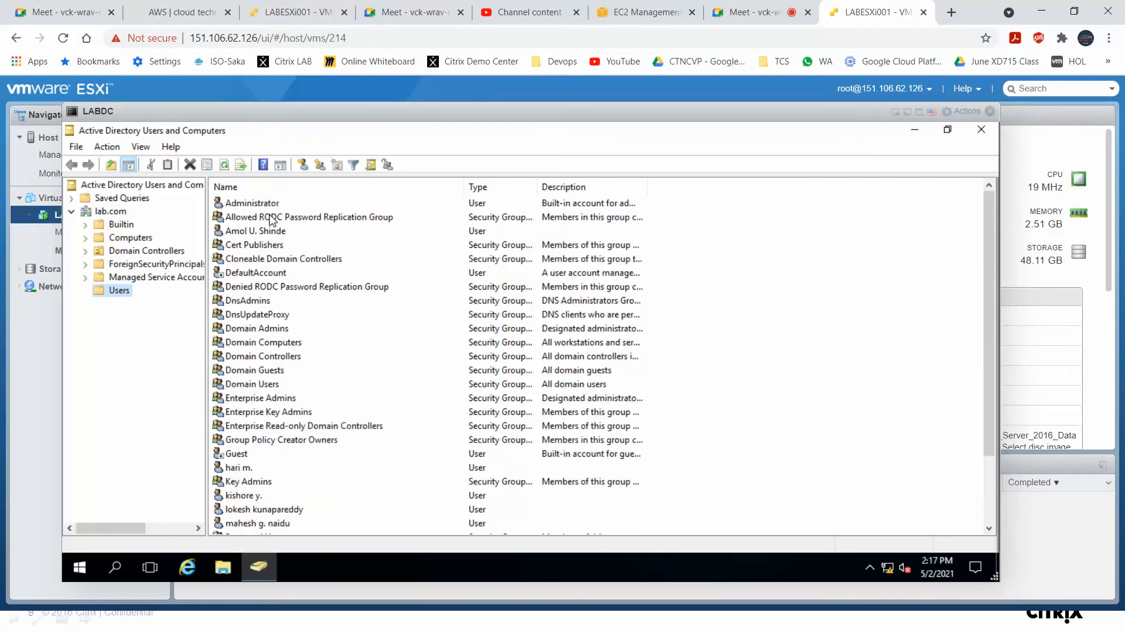
pyautogui.click(270, 203)
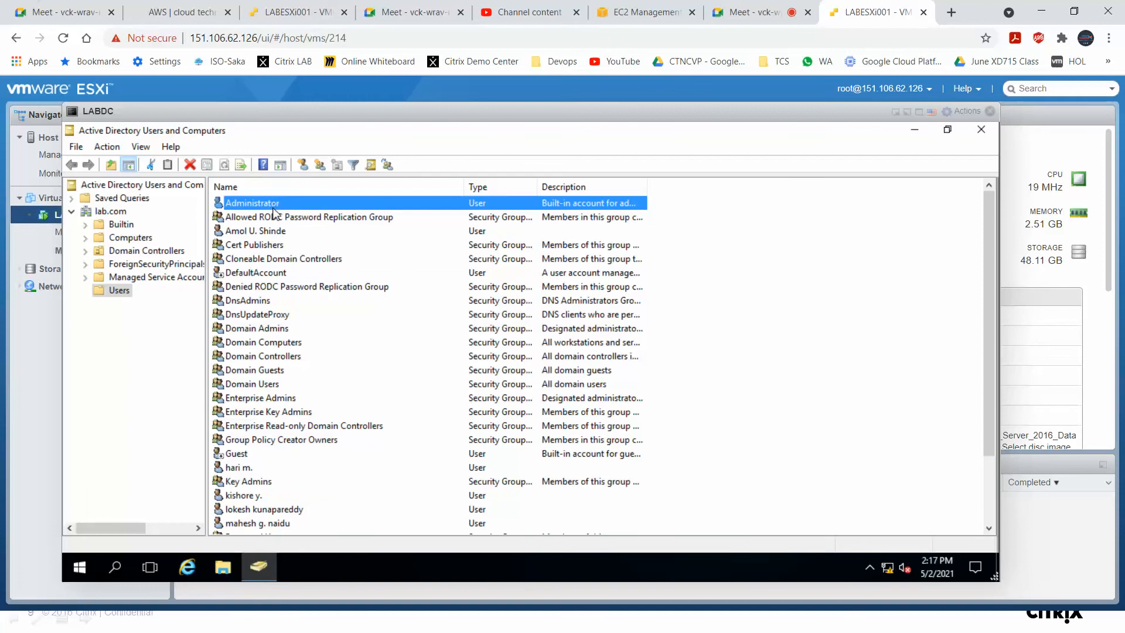
pyautogui.rightClick(273, 204)
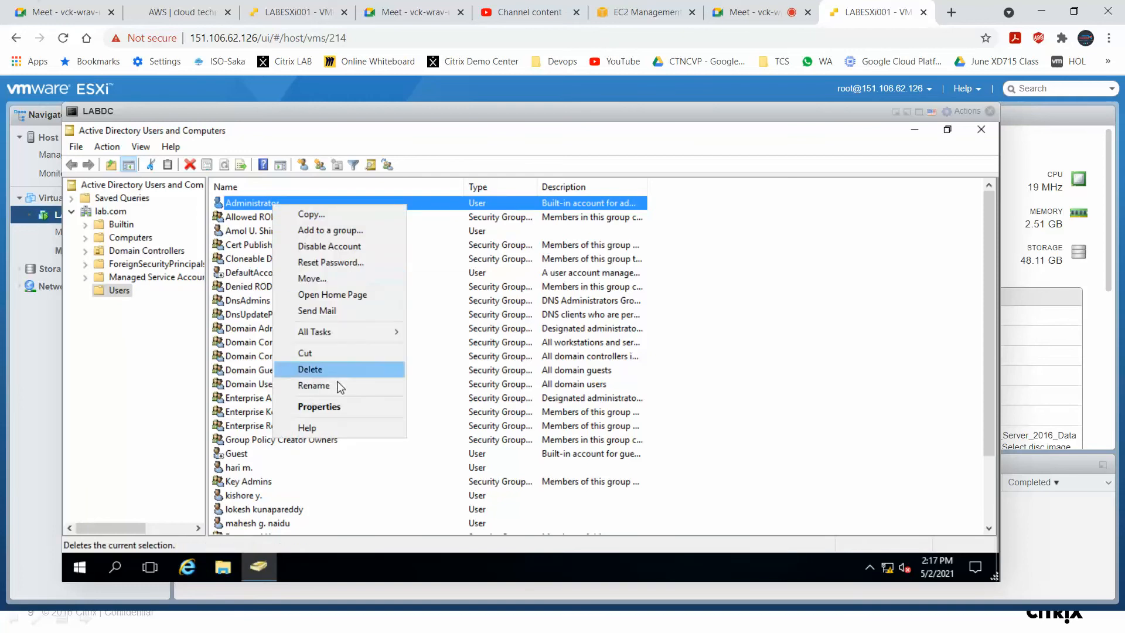
pyautogui.click(341, 407)
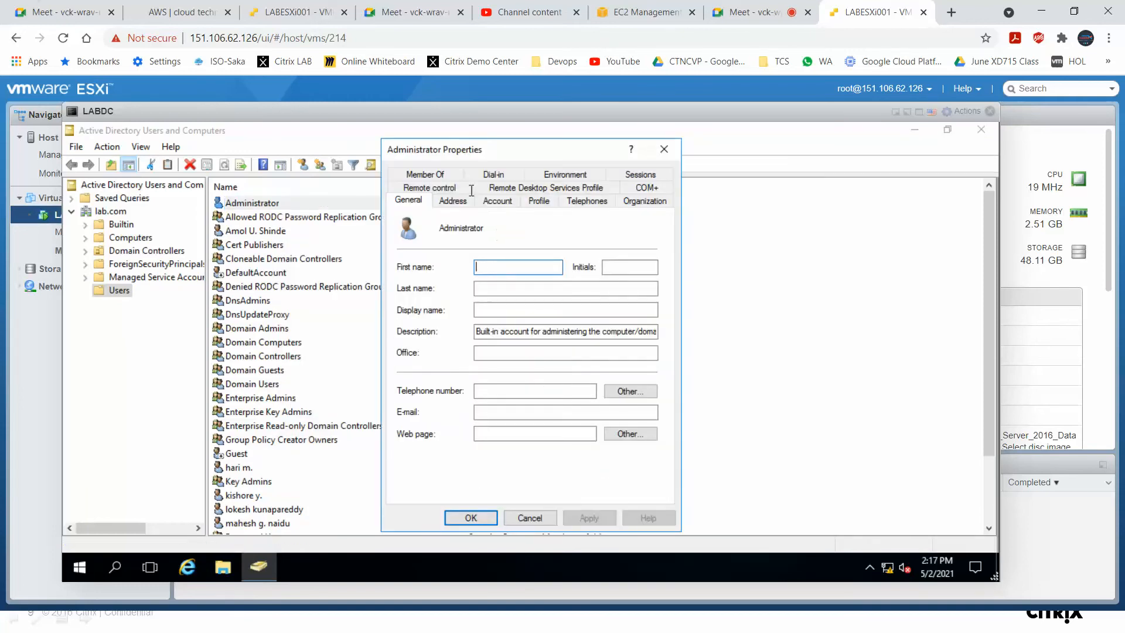
pyautogui.click(436, 174)
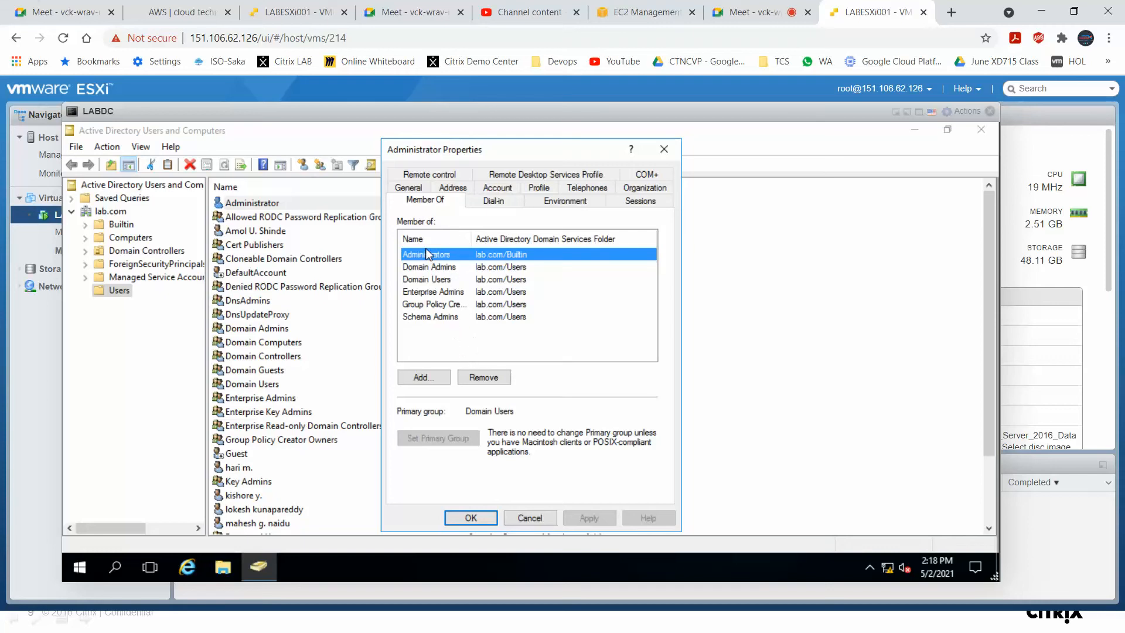
pyautogui.click(546, 520)
# Copy the Administrator account to a new user with first name svc and last name ctxadmin.
pyautogui.rightClick(293, 203)
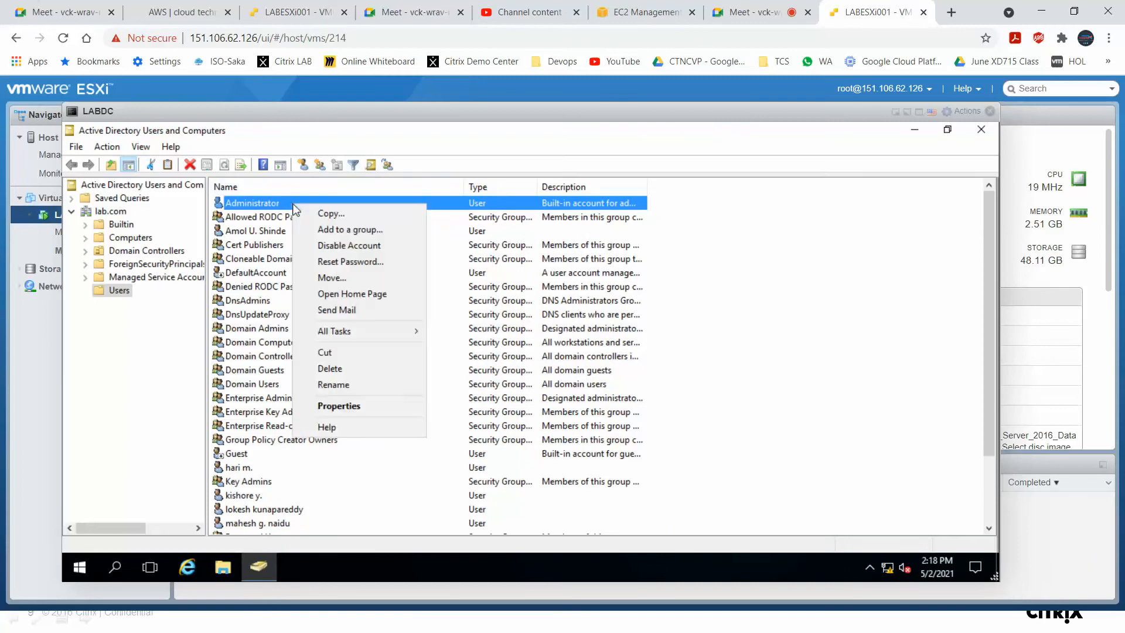
pyautogui.click(337, 214)
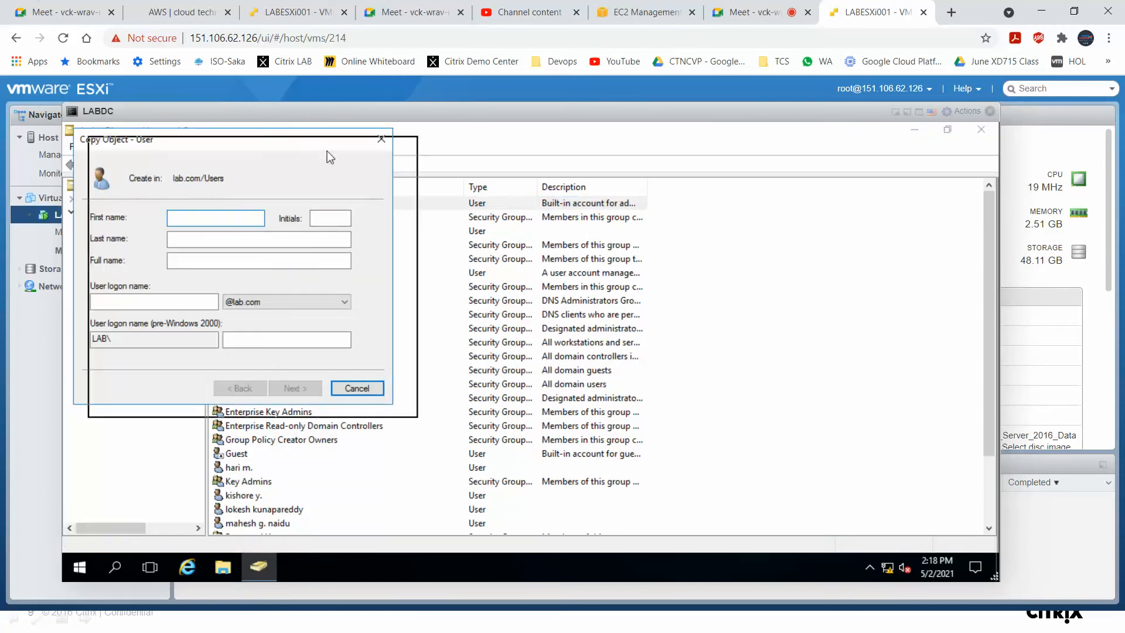
pyautogui.moveTo(328, 150); pyautogui.dragTo(548, 163)
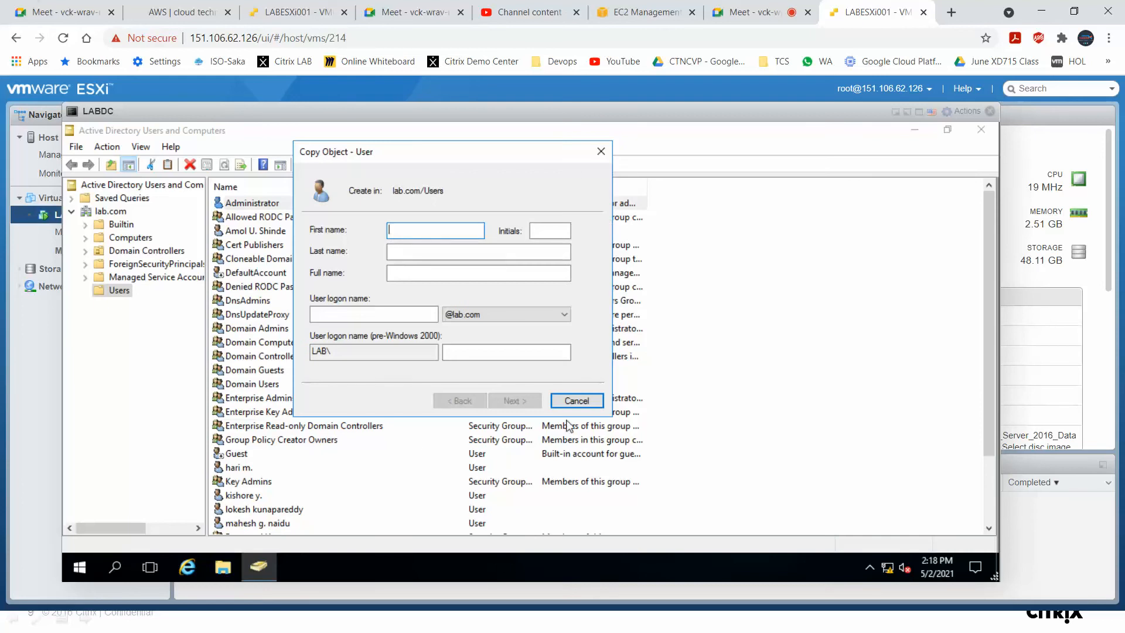
pyautogui.write('svc_citrix')
pyautogui.click(412, 252)
pyautogui.write('admin')
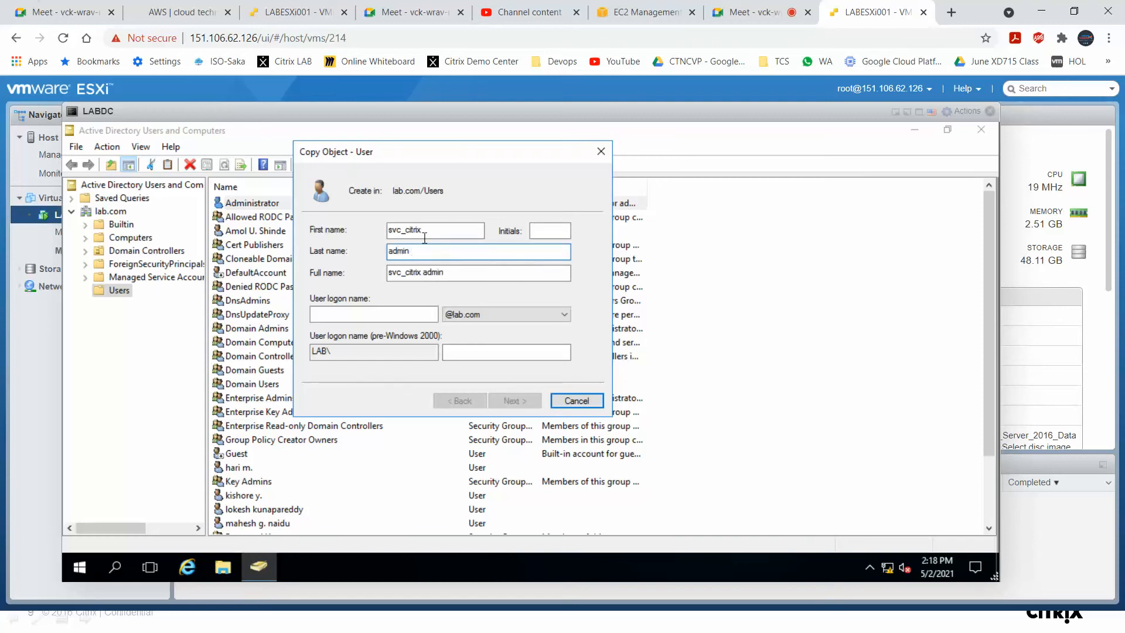
pyautogui.moveTo(423, 229); pyautogui.dragTo(402, 230)
pyautogui.press('BackSpace')
pyautogui.click(388, 251)
pyautogui.press('Left')
pyautogui.write('ctx')
# Set the new user's logon name to svc_ctxadmin and continue.
pyautogui.click(368, 313)
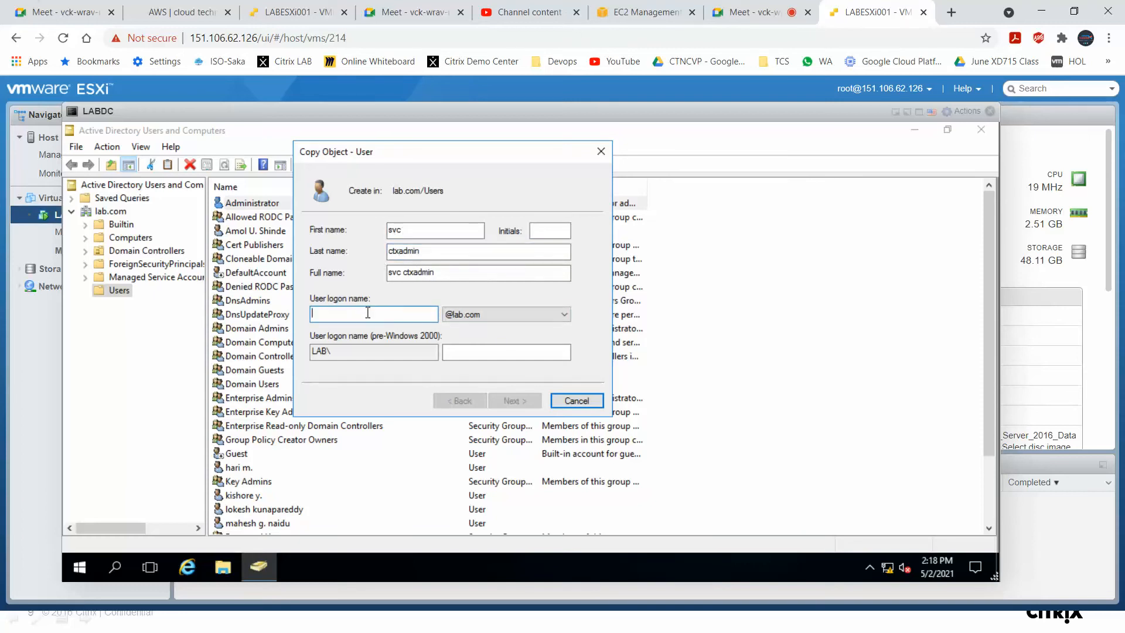
pyautogui.write('svc')
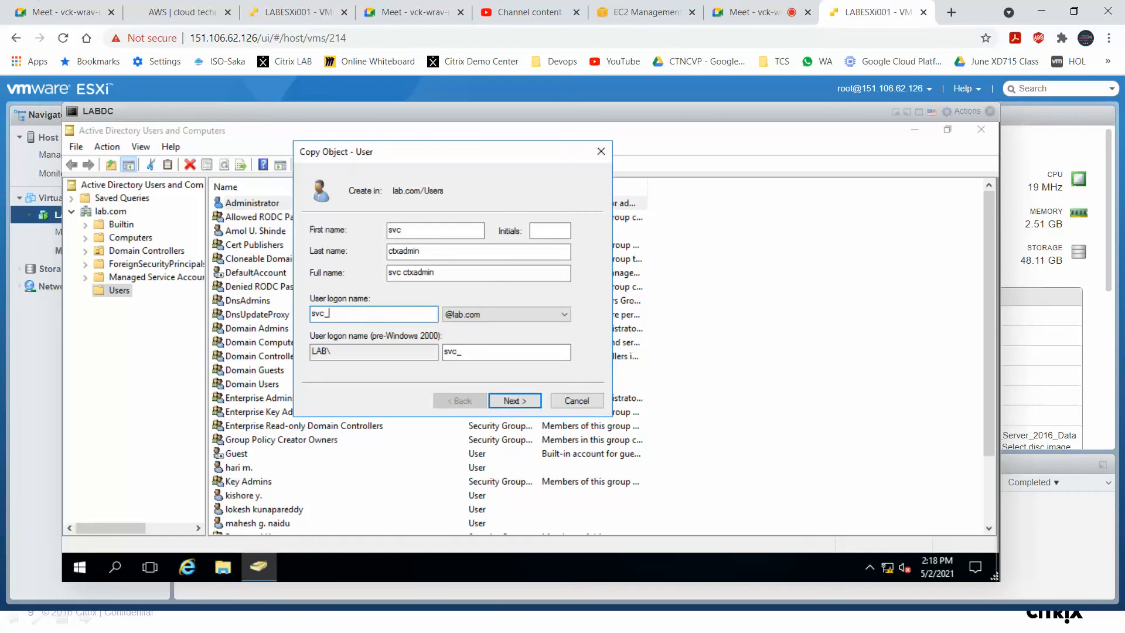
pyautogui.write('_ctxadmin')
pyautogui.click(527, 401)
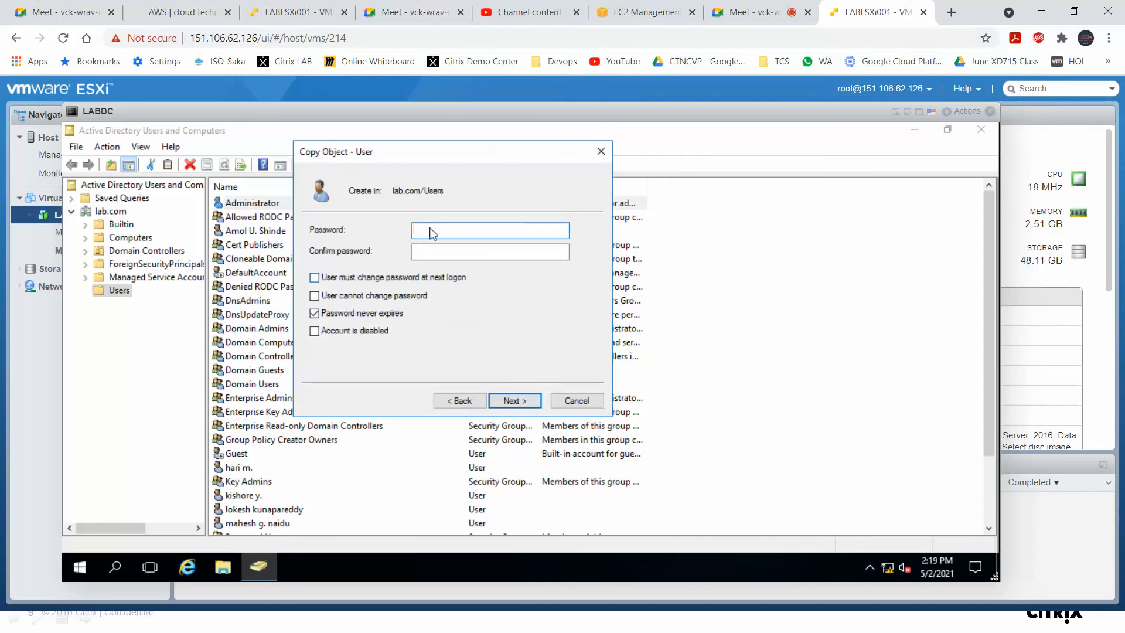
# Enable User cannot change password, enter and confirm the account password, and finish creating the user.
pyautogui.click(343, 301)
pyautogui.click(468, 233)
pyautogui.write('•••••••••')
pyautogui.press('Tab')
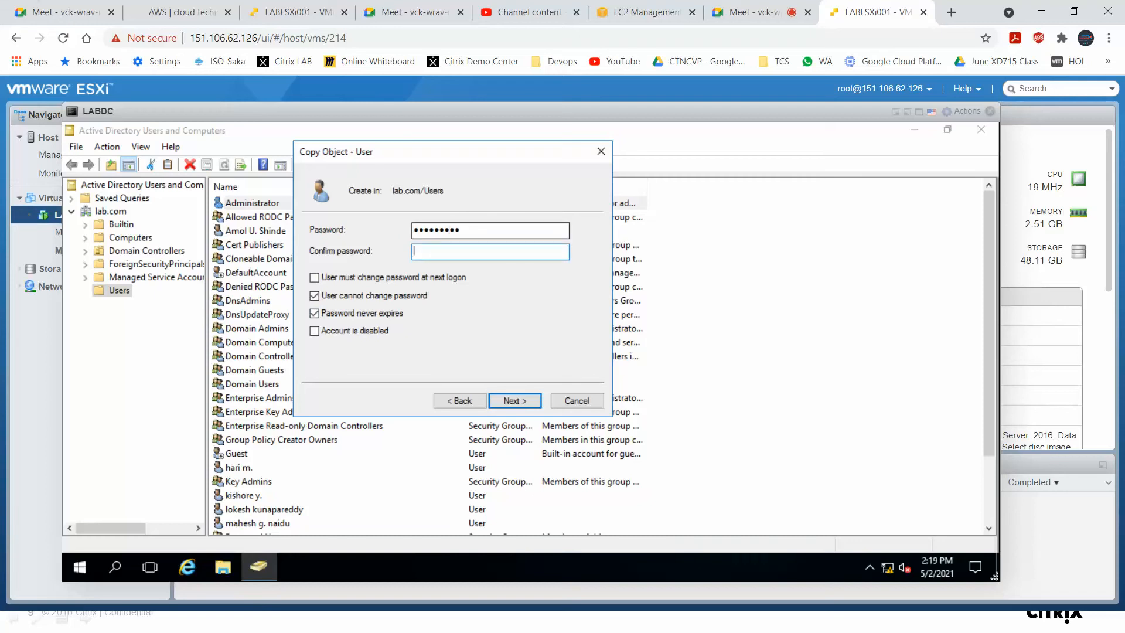
pyautogui.write('•••••••••')
pyautogui.click(523, 402)
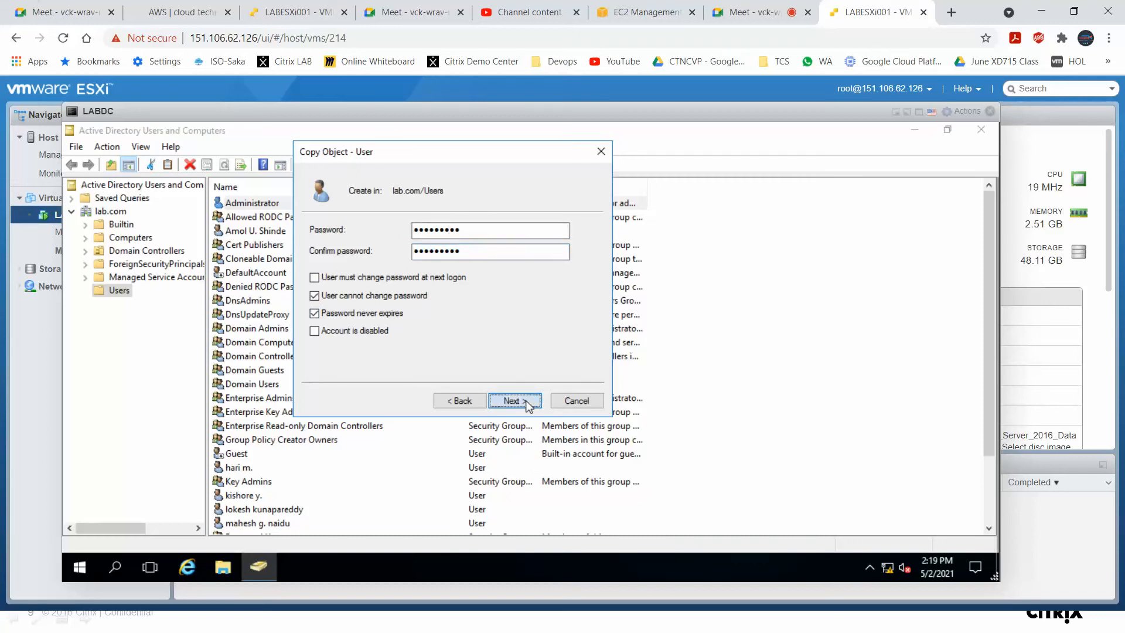
pyautogui.click(516, 401)
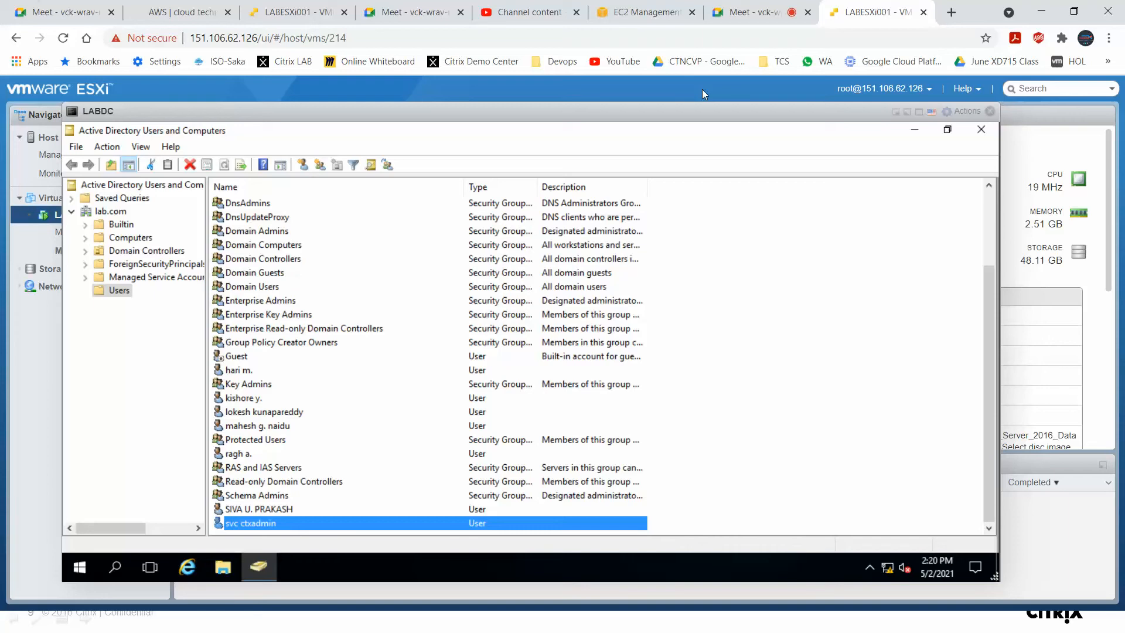
# Close Active Directory Users and Computers and the LABDC console, and open the Virtual Machines list.
pyautogui.click(983, 132)
pyautogui.click(989, 110)
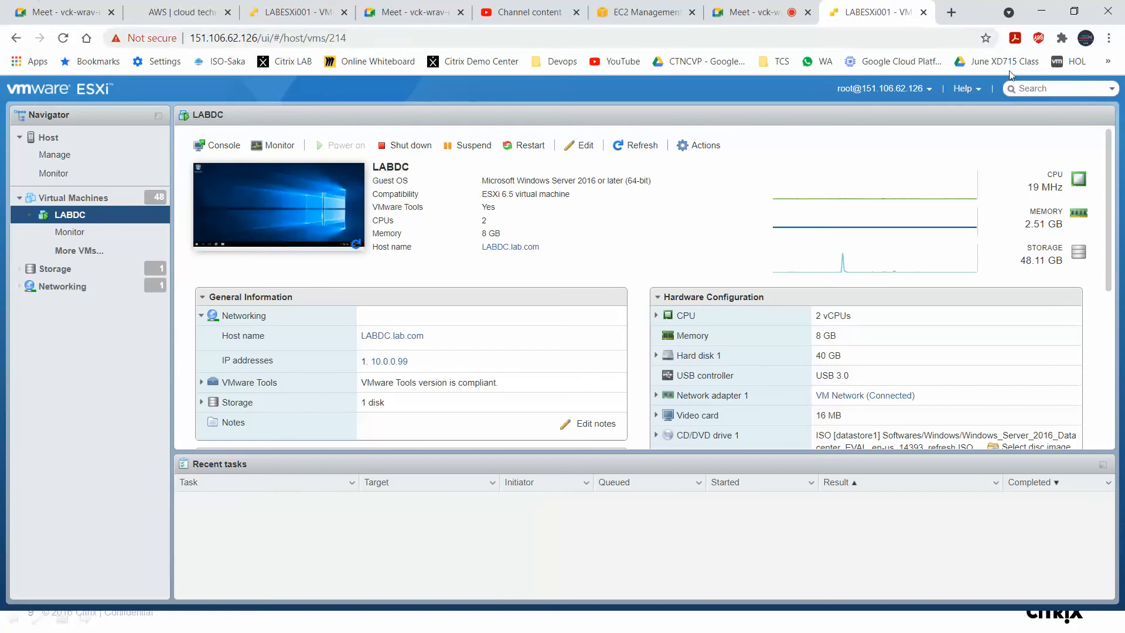
pyautogui.click(1038, 90)
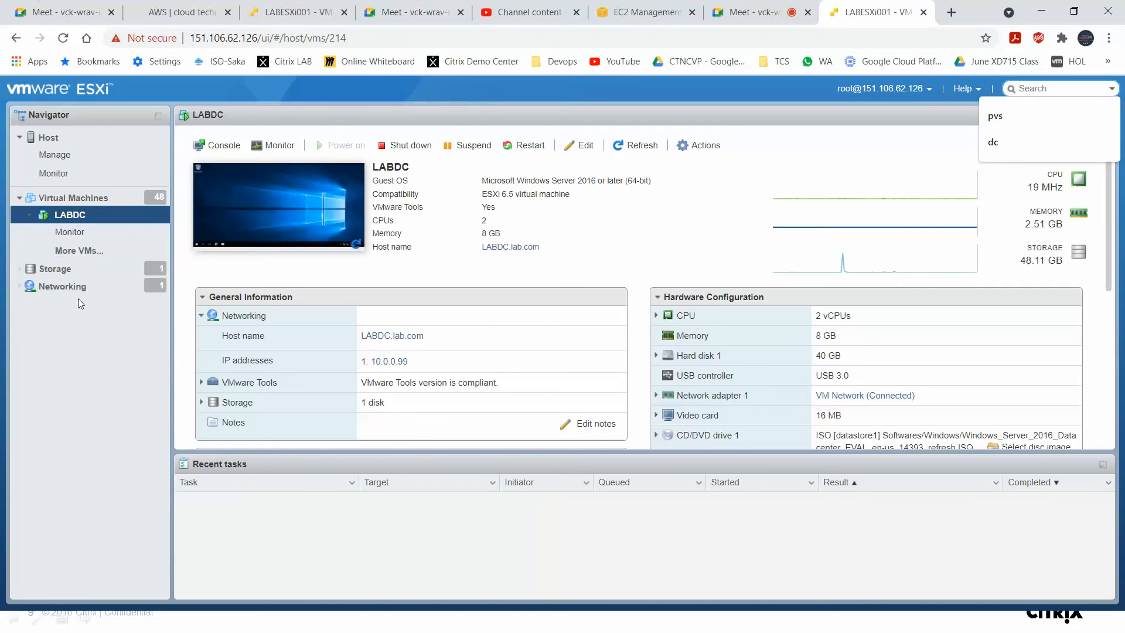
pyautogui.click(95, 377)
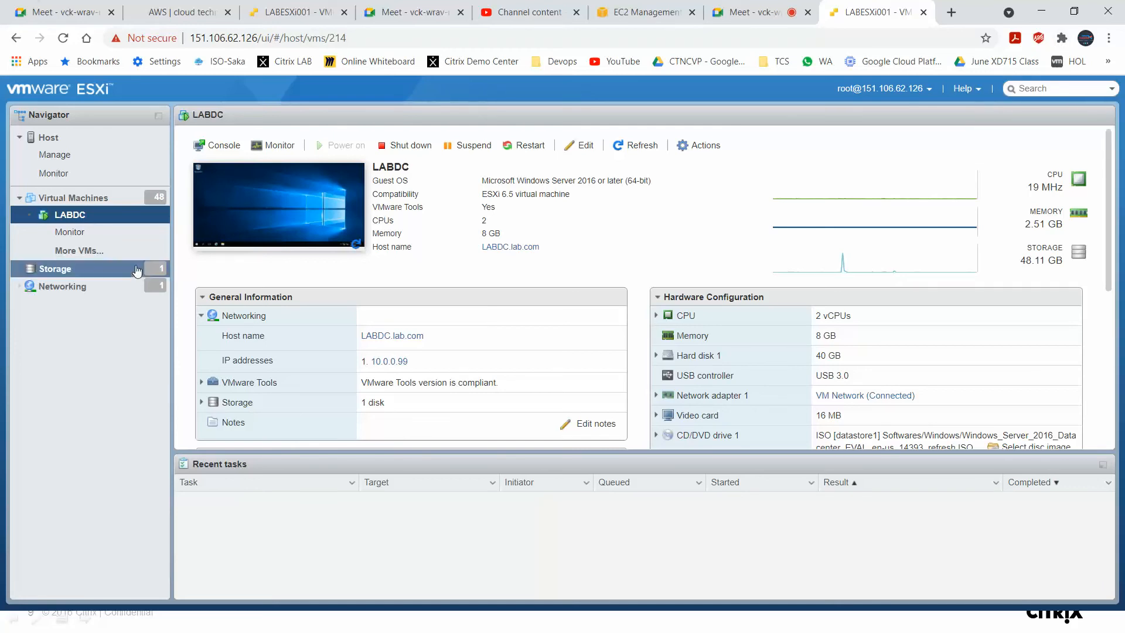
pyautogui.click(101, 200)
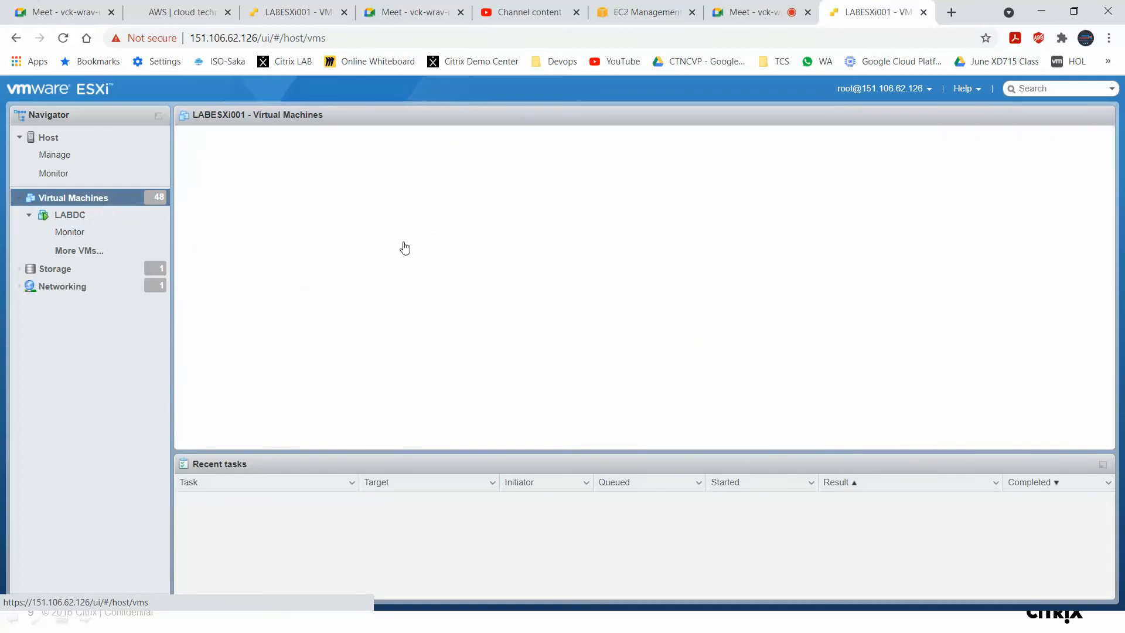
# Filter the virtual machines list by PRA.
pyautogui.doubleClick(1023, 151)
pyautogui.press('BackSpace')
pyautogui.write('VIJ')
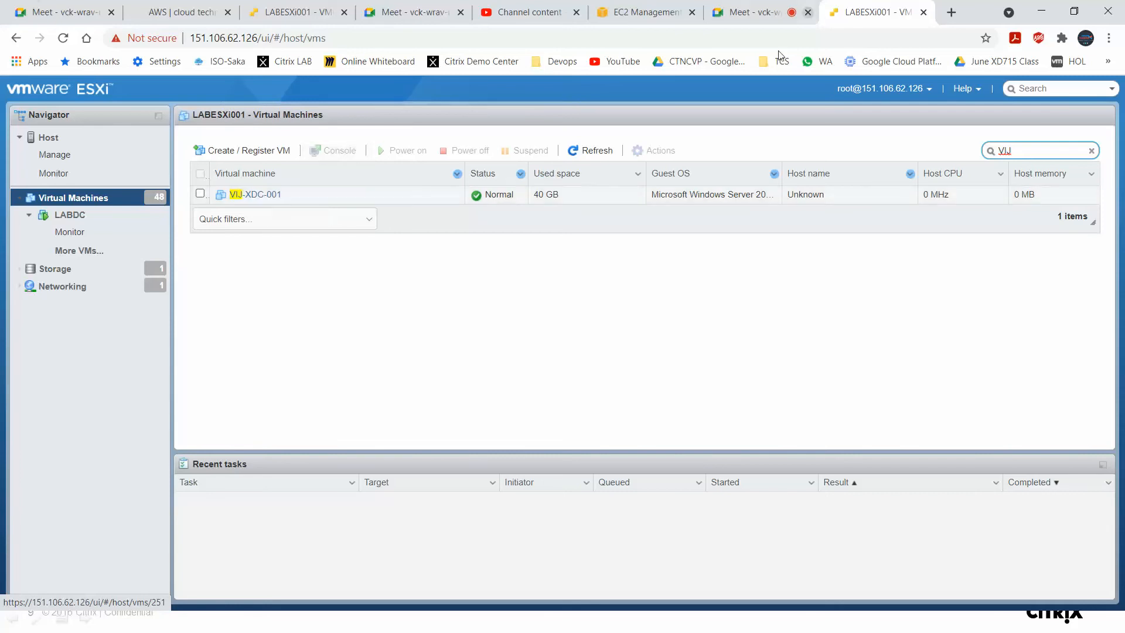
pyautogui.moveTo(1026, 152); pyautogui.dragTo(973, 164)
pyautogui.press('BackSpace')
pyautogui.write('PRA')
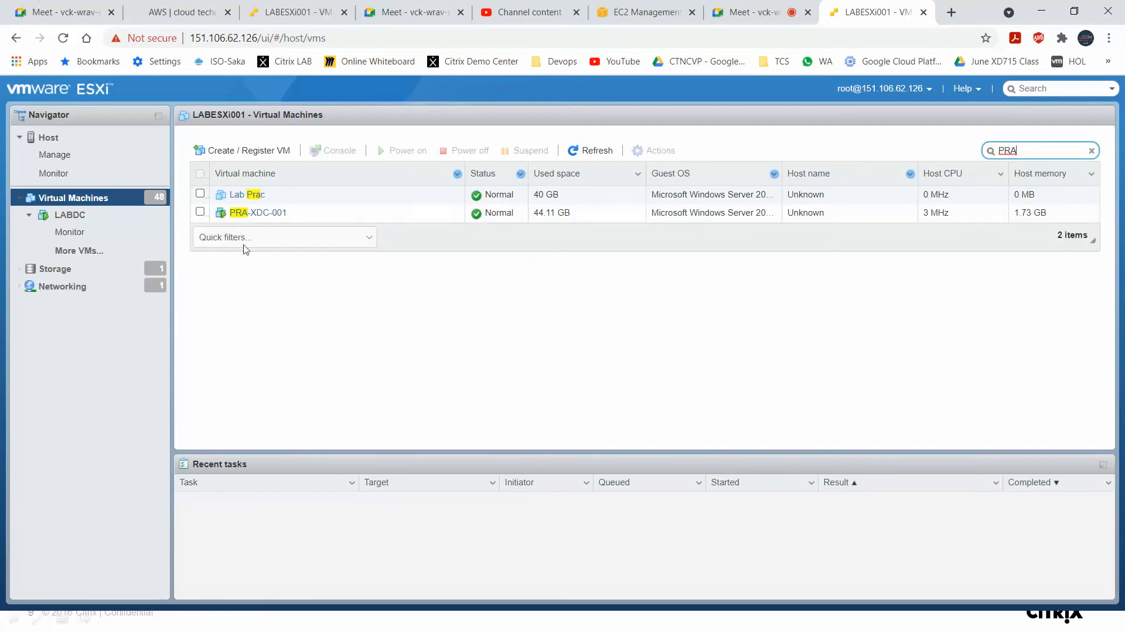
# Open the PRA-XDC-001 virtual machine and launch its console.
pyautogui.click(273, 213)
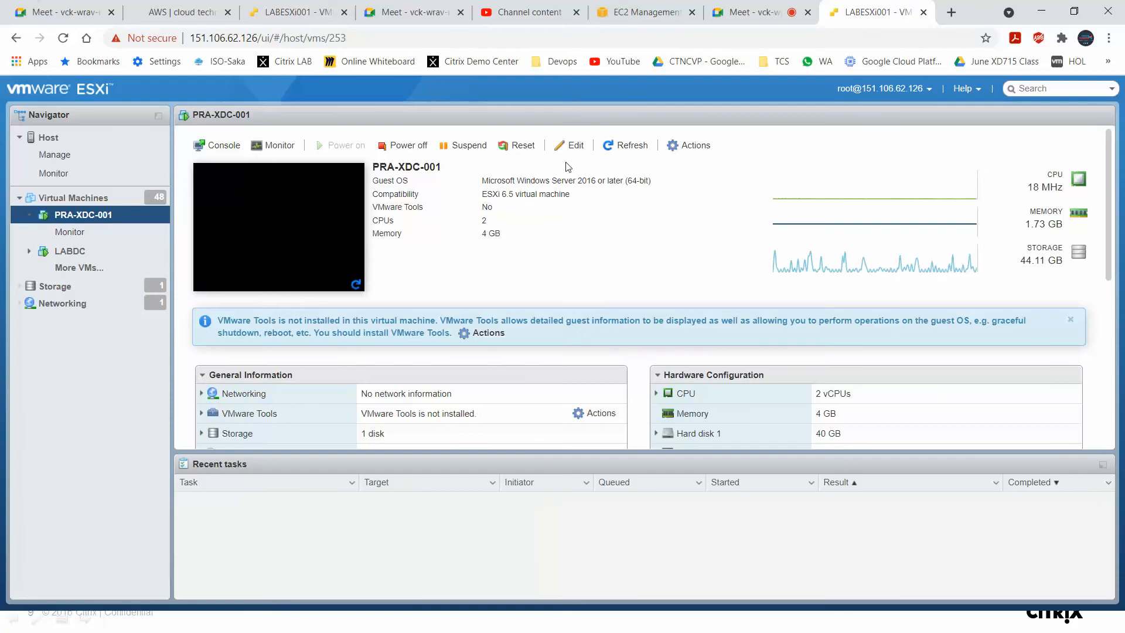
pyautogui.click(309, 231)
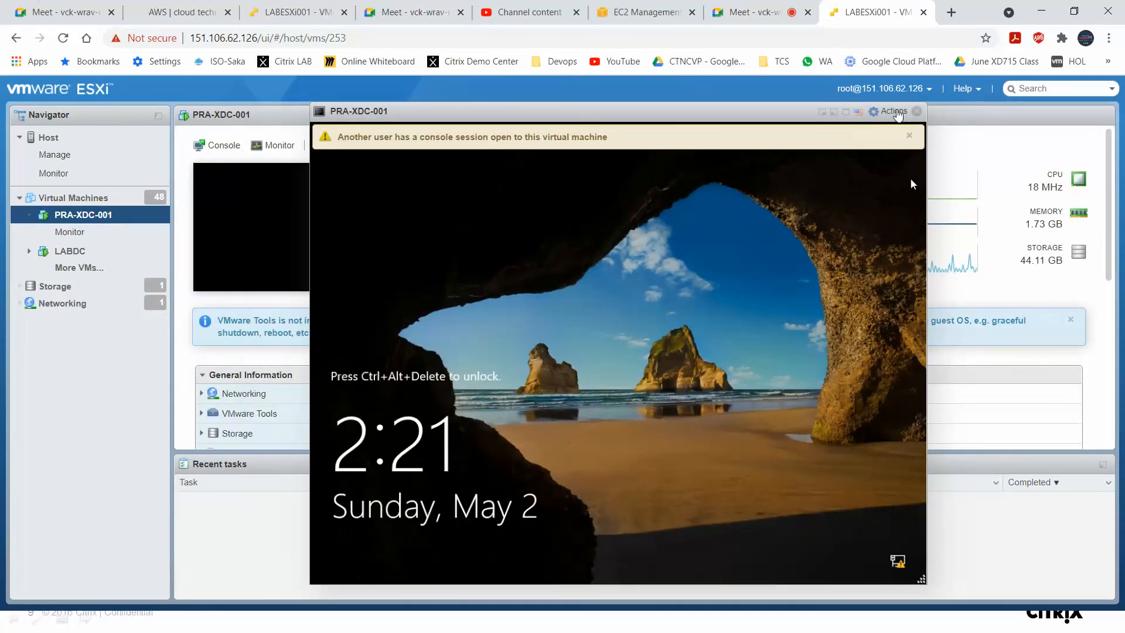
# Send Ctrl-Alt-Delete to the PRA-XDC-001 guest console to reach the sign-in screen.
pyautogui.click(892, 111)
pyautogui.moveTo(953, 242)
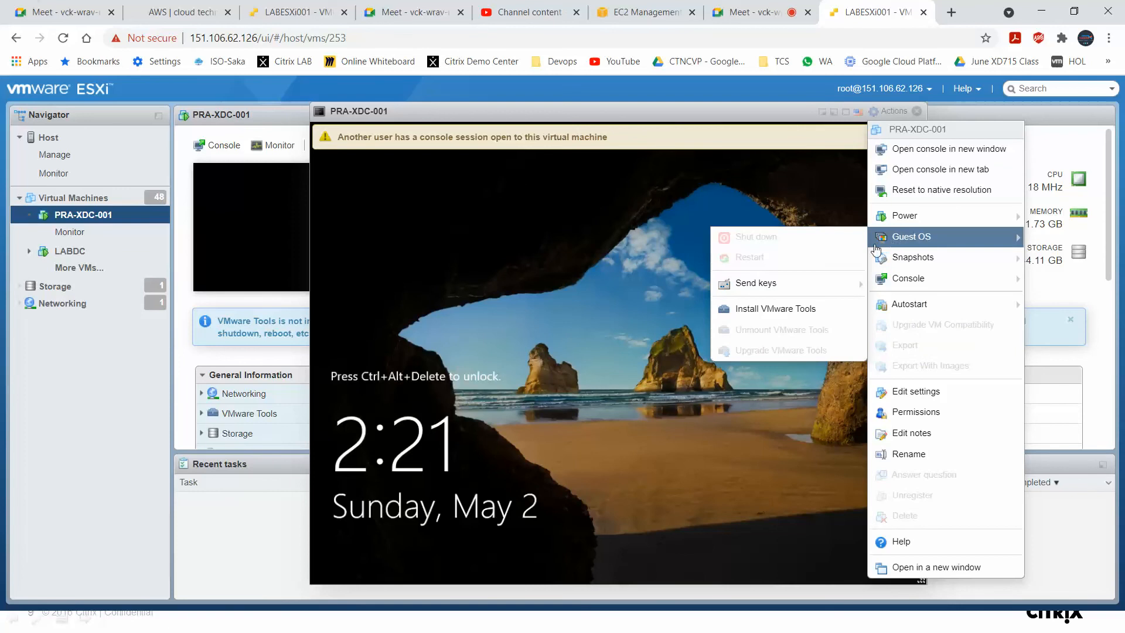
pyautogui.moveTo(817, 294)
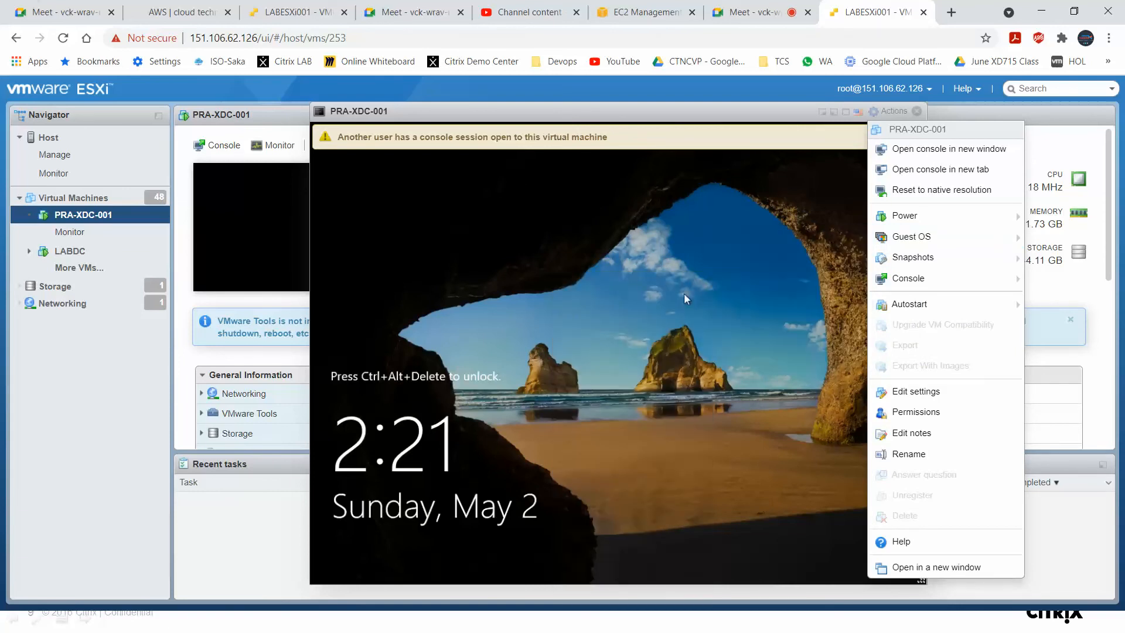
pyautogui.moveTo(944, 222)
pyautogui.moveTo(900, 241)
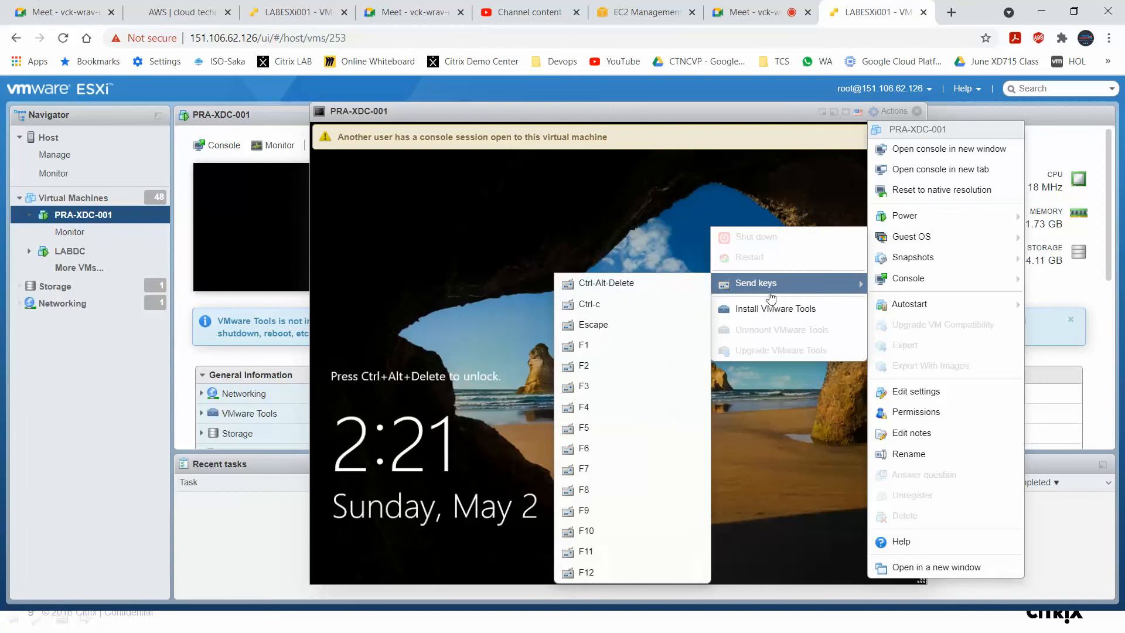
pyautogui.click(691, 286)
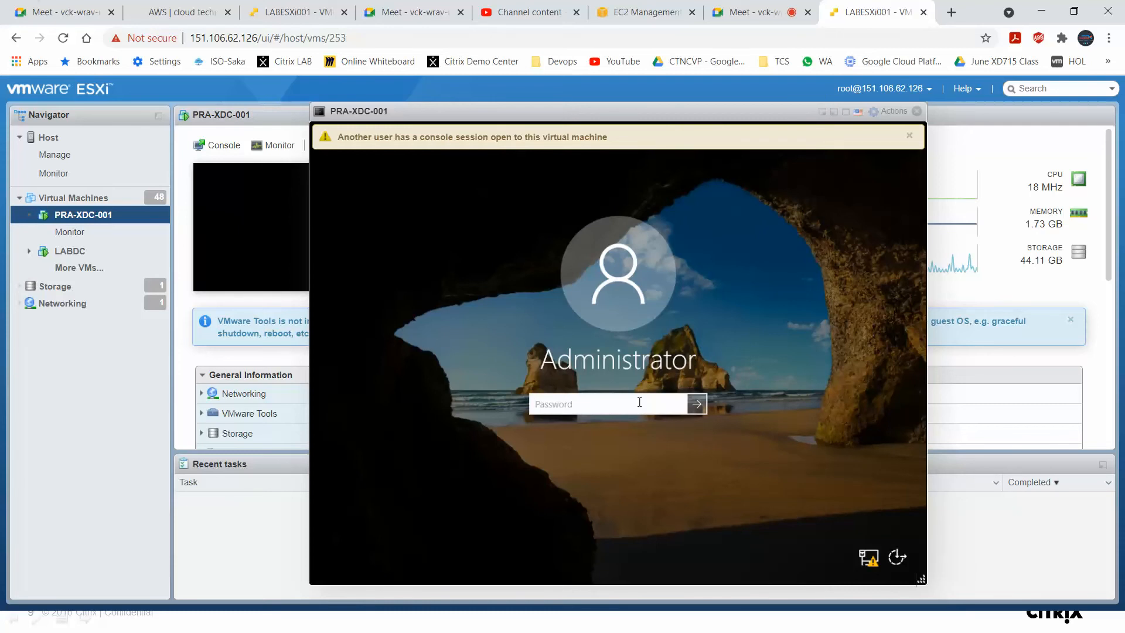
# Sign in to the VM as Administrator with the account password.
pyautogui.write('*******')
pyautogui.press('BackSpace')
pyautogui.press('BackSpace')
pyautogui.press('BackSpace')
pyautogui.press('BackSpace')
pyautogui.press('BackSpace')
pyautogui.press('BackSpace')
pyautogui.press('BackSpace')
pyautogui.write('**********')
pyautogui.press('Return')
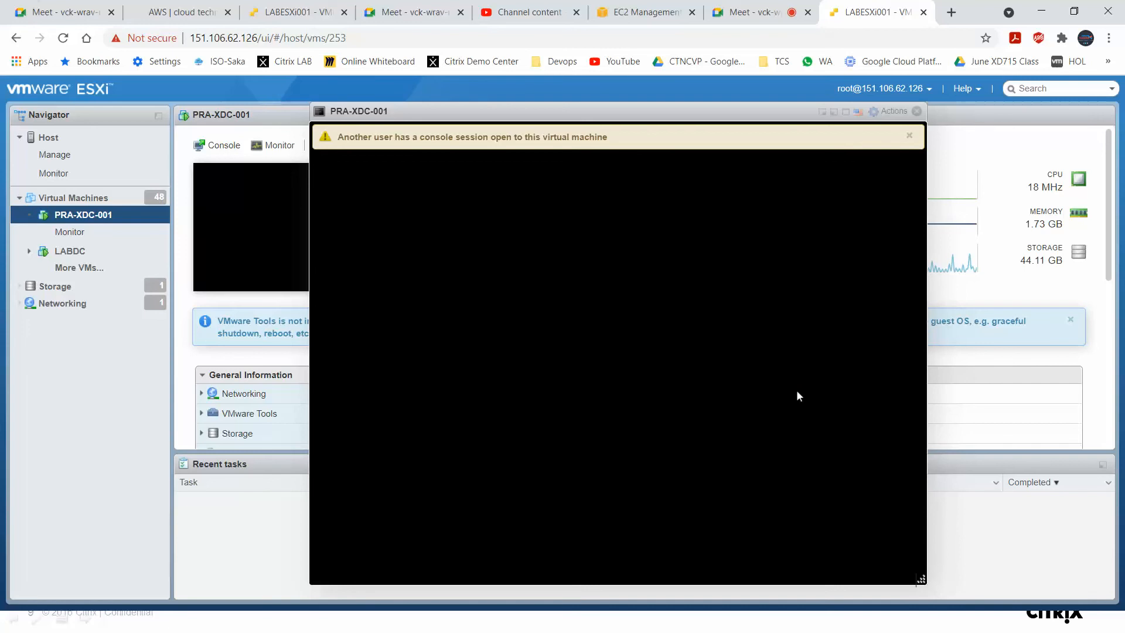
# Dismiss the console session warning and cancel the Shutdown Event Tracker dialog.
pyautogui.click(910, 136)
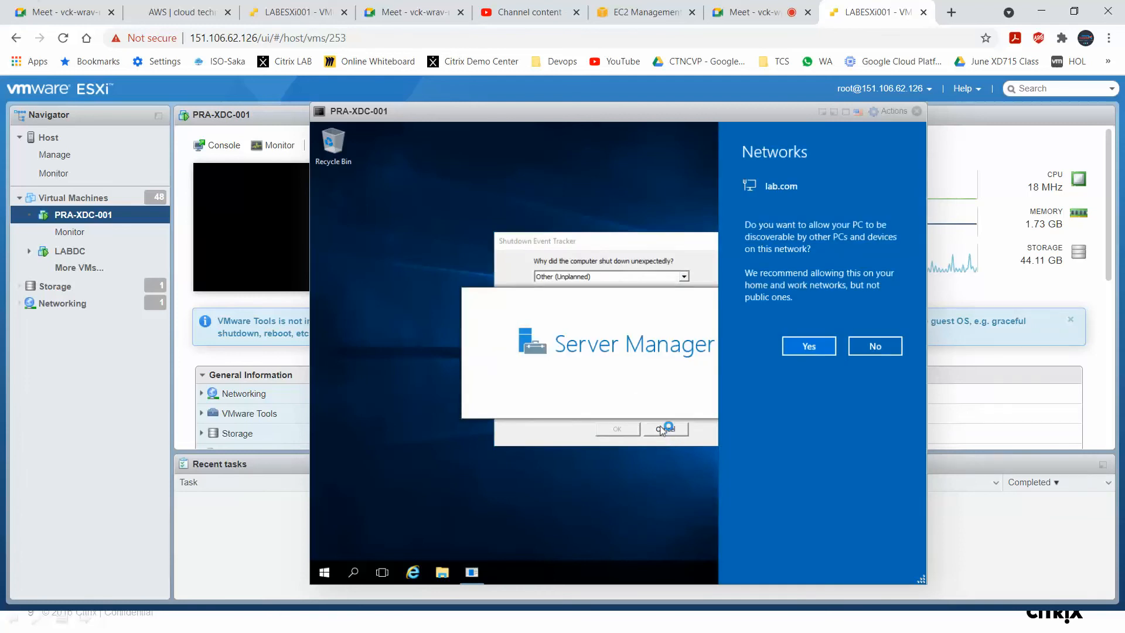
pyautogui.click(662, 431)
pyautogui.click(662, 429)
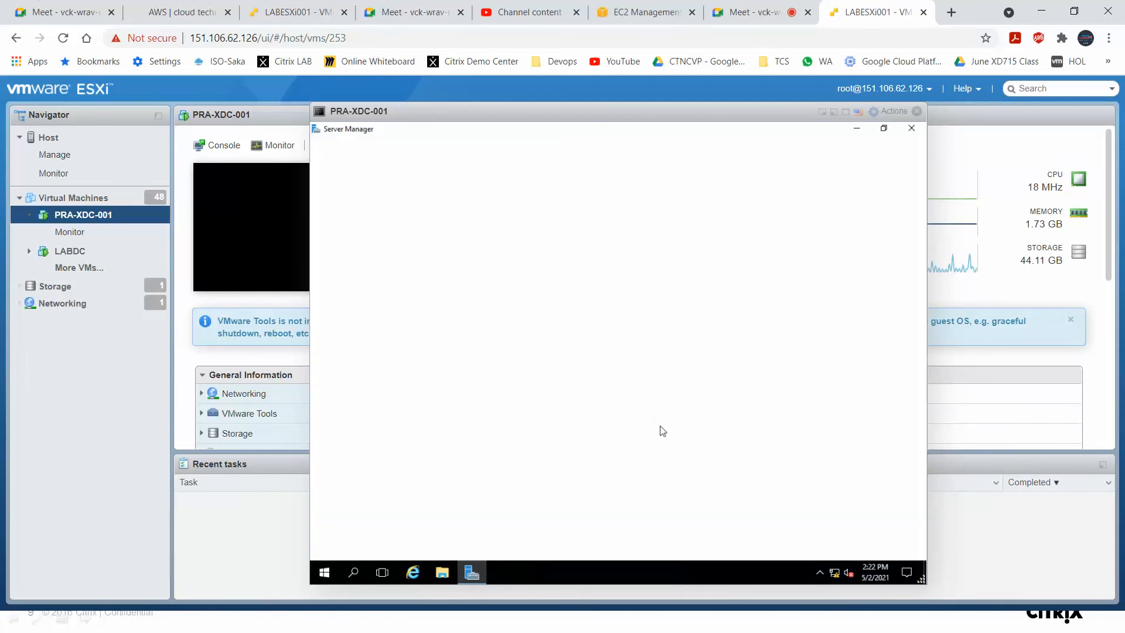
# Close Server Manager on the VM.
pyautogui.click(820, 572)
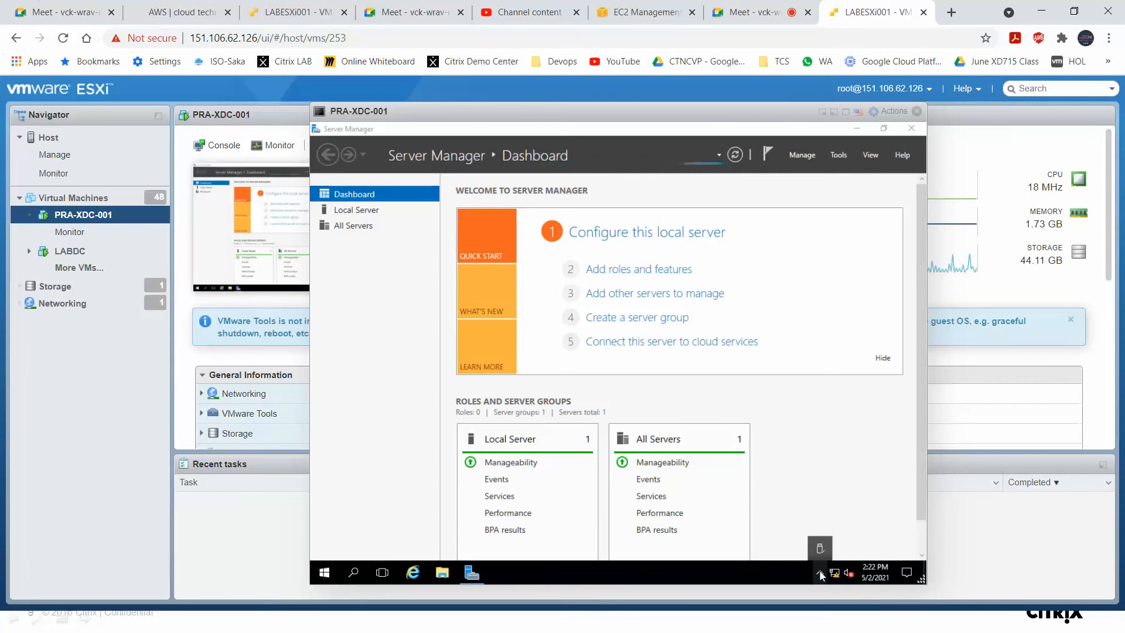
pyautogui.click(859, 437)
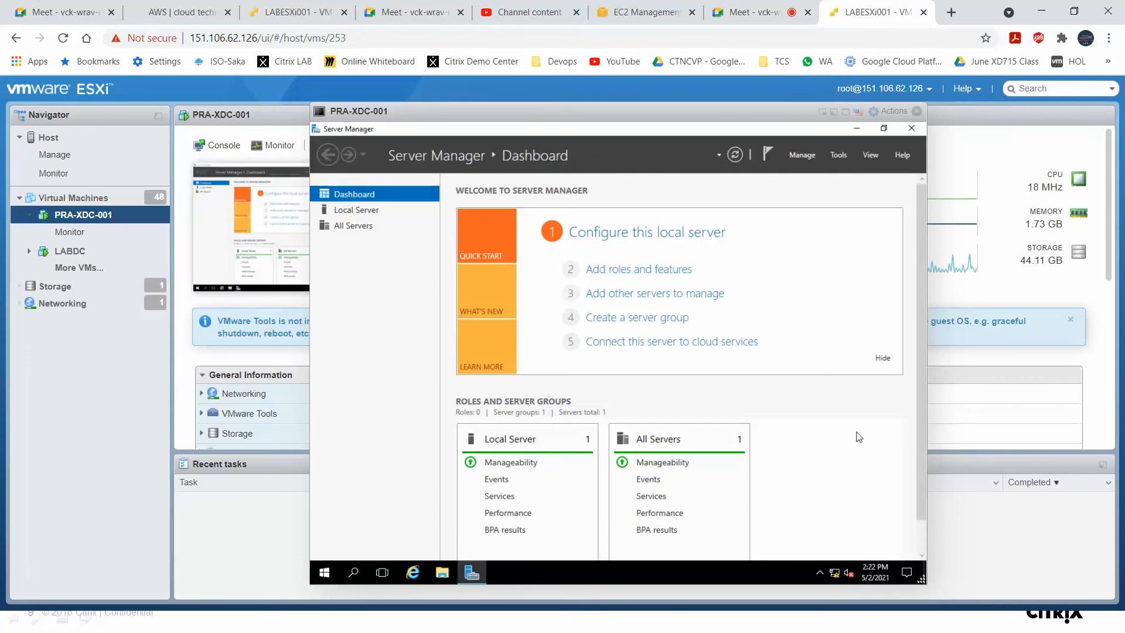
pyautogui.click(821, 572)
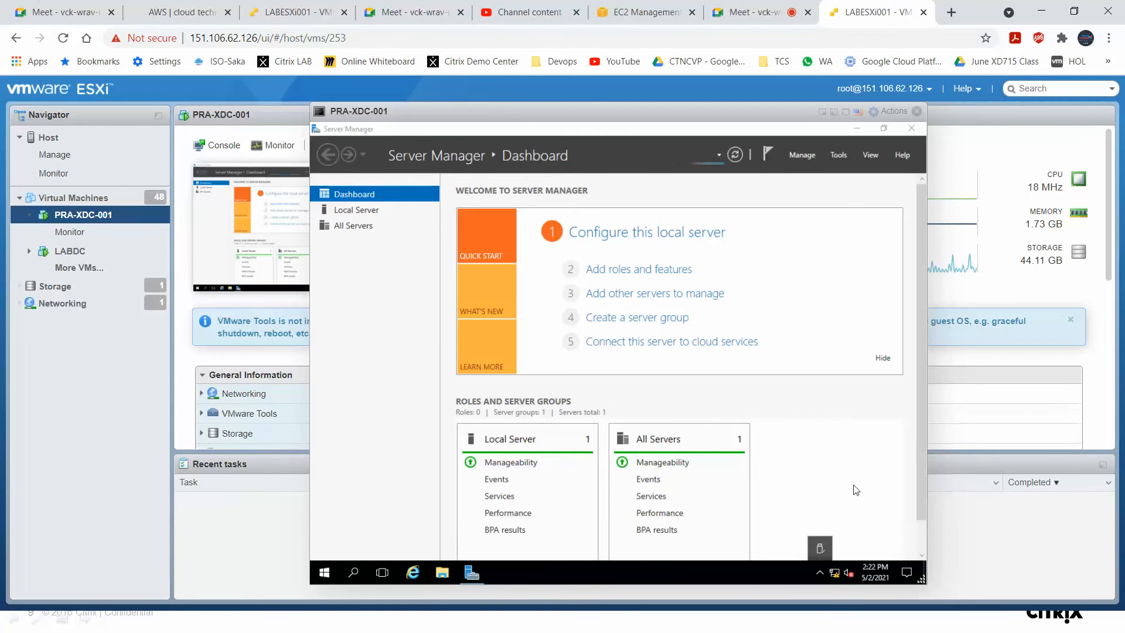
pyautogui.click(911, 128)
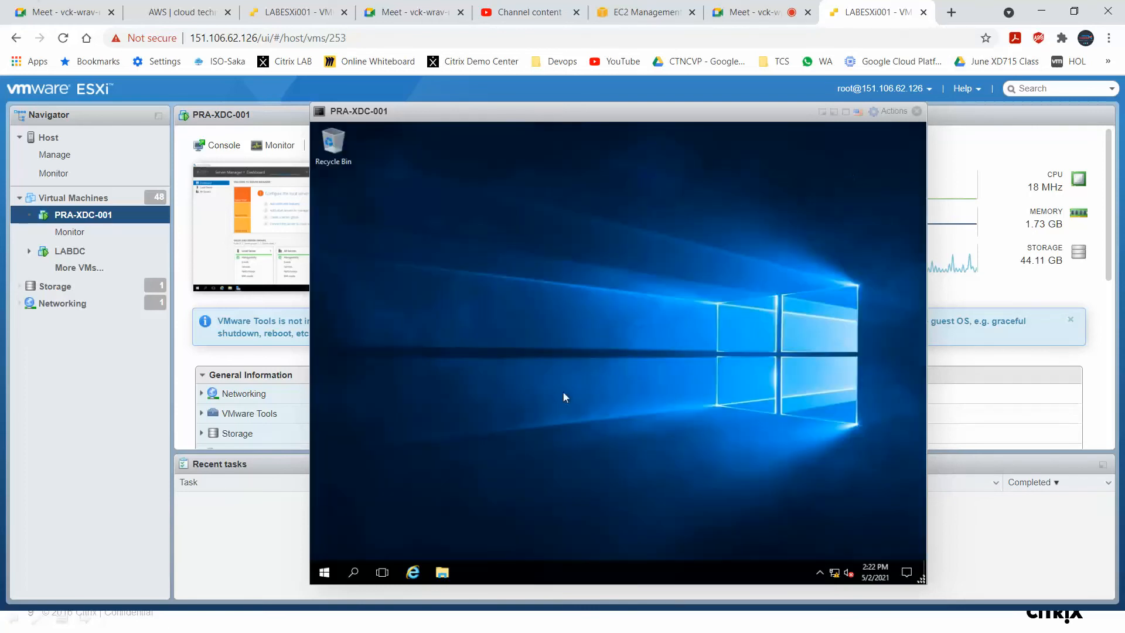
# Check the installed programs by running appwiz.cpl, then close Programs and Features.
pyautogui.rightClick(331, 575)
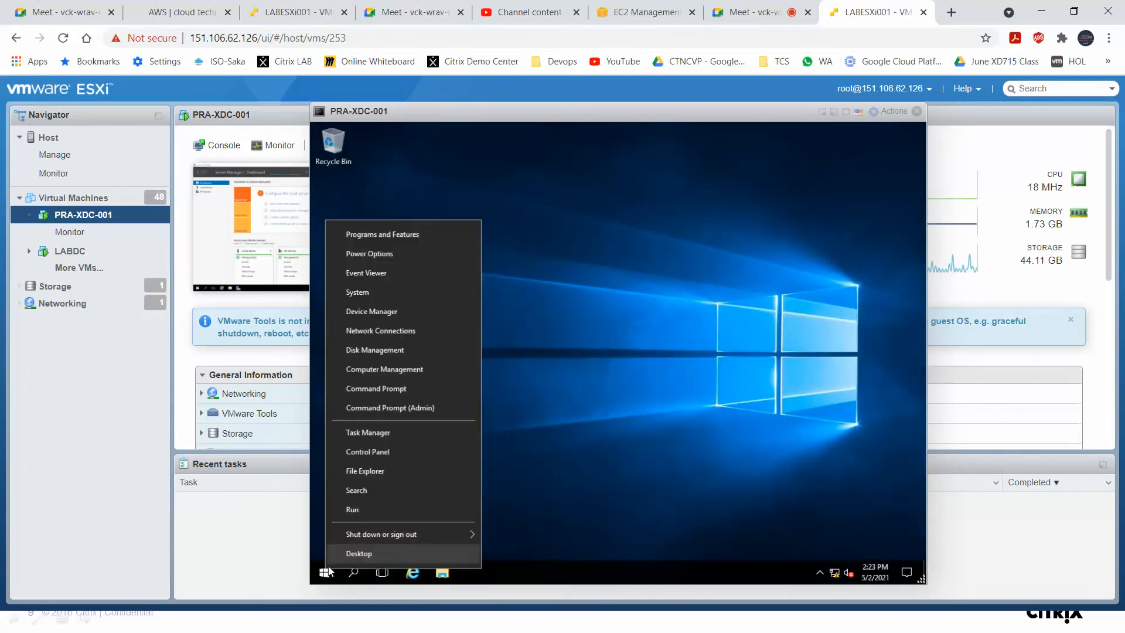
pyautogui.click(365, 509)
pyautogui.write('app')
pyautogui.write('wiz.cpl')
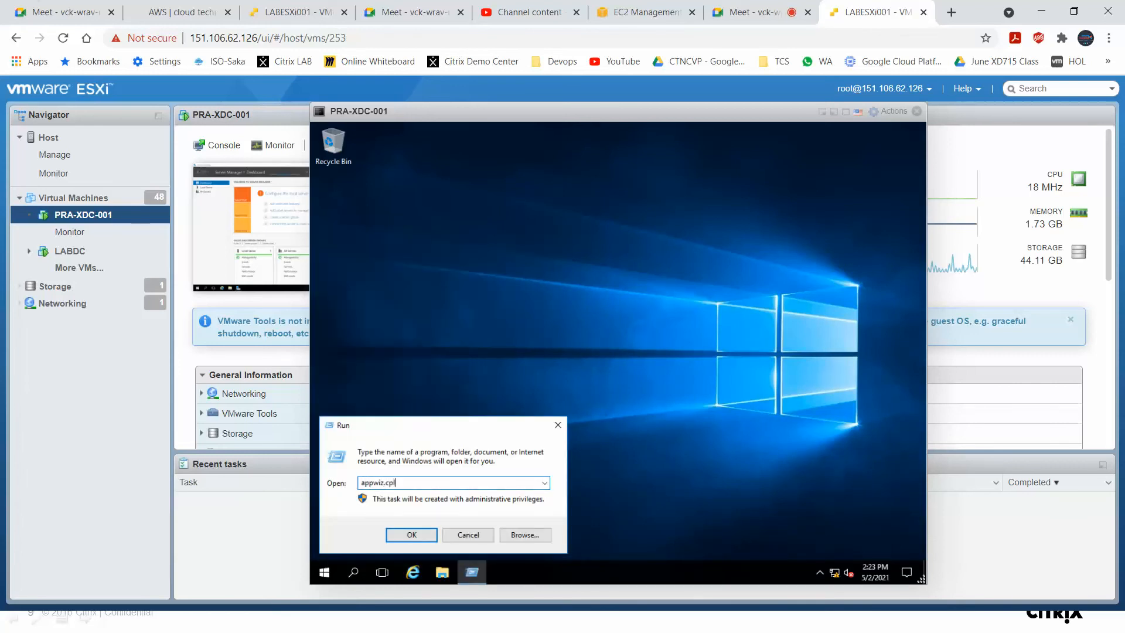
pyautogui.press('Return')
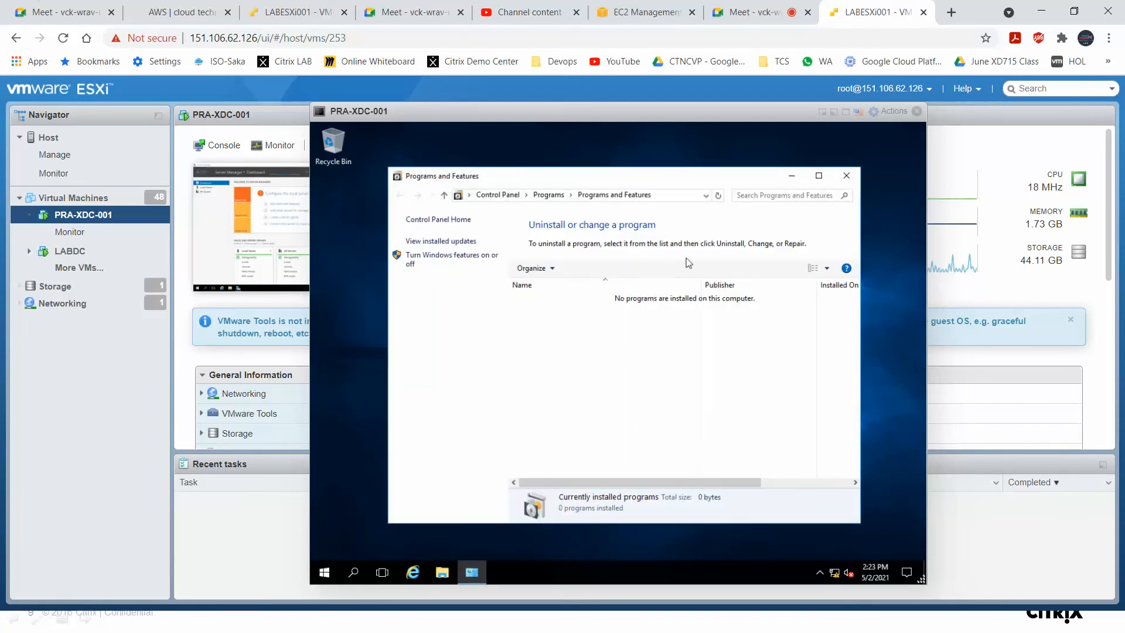
pyautogui.click(846, 176)
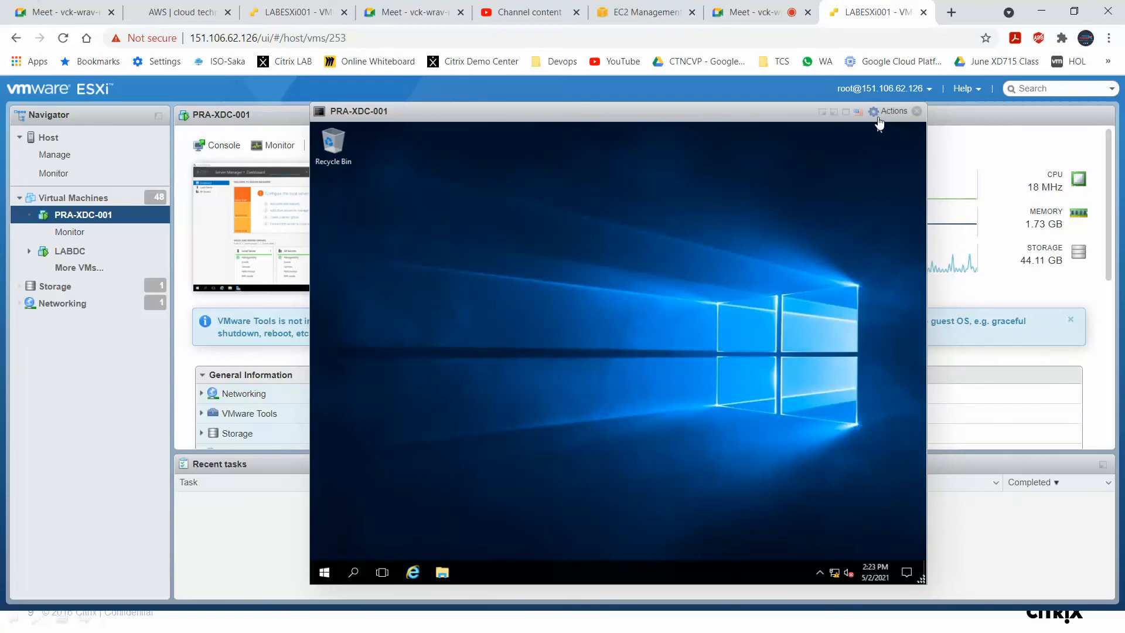
# Mount the VMware Tools installer on PRA-XDC-001 through the guest OS actions.
pyautogui.click(877, 115)
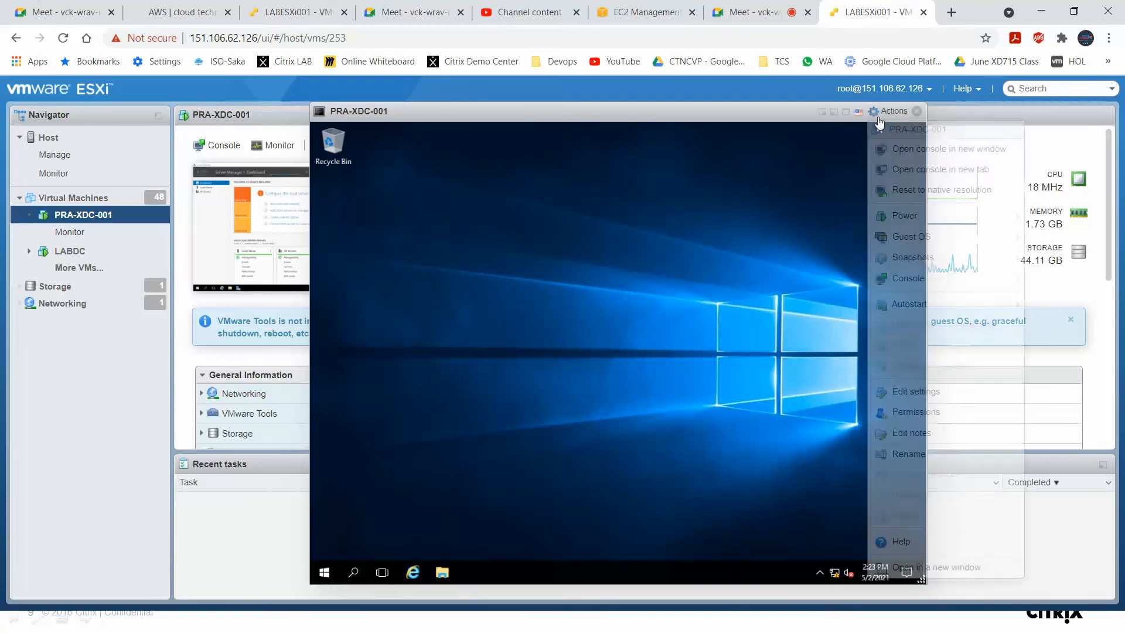
pyautogui.moveTo(939, 236)
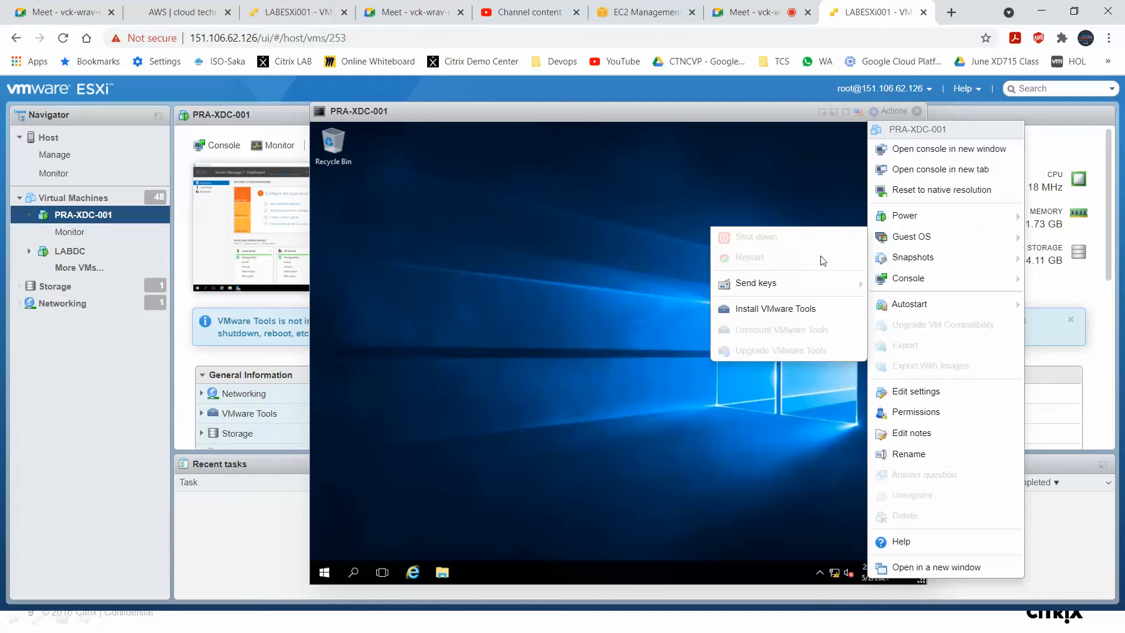
pyautogui.click(815, 309)
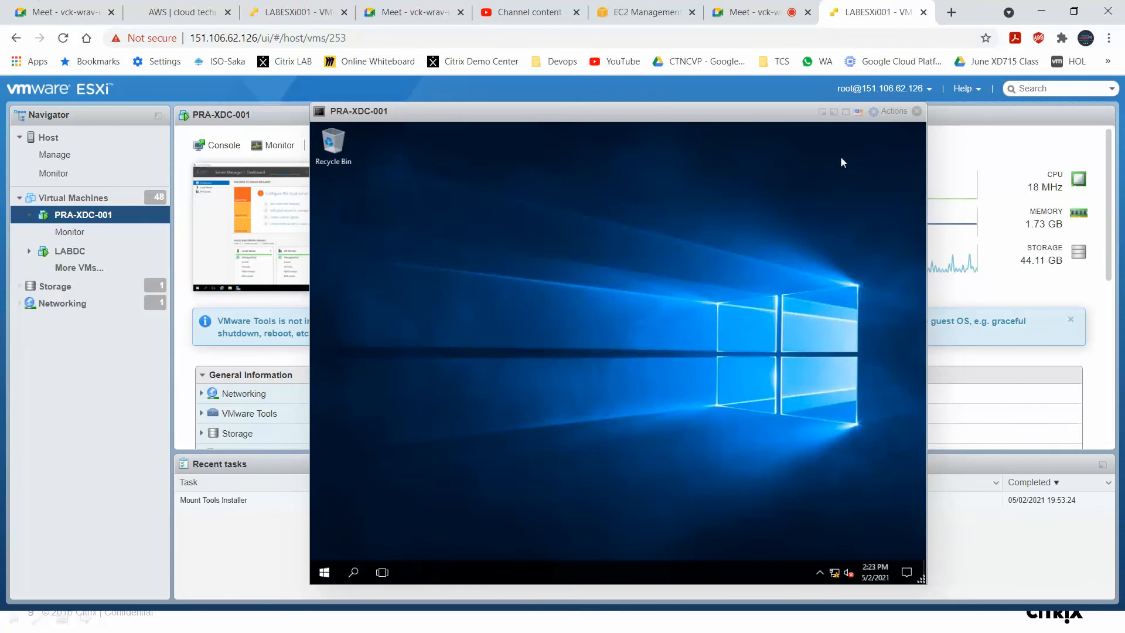
# Launch VMware Tools setup from the DVD drive under This PC in File Explorer.
pyautogui.click(441, 570)
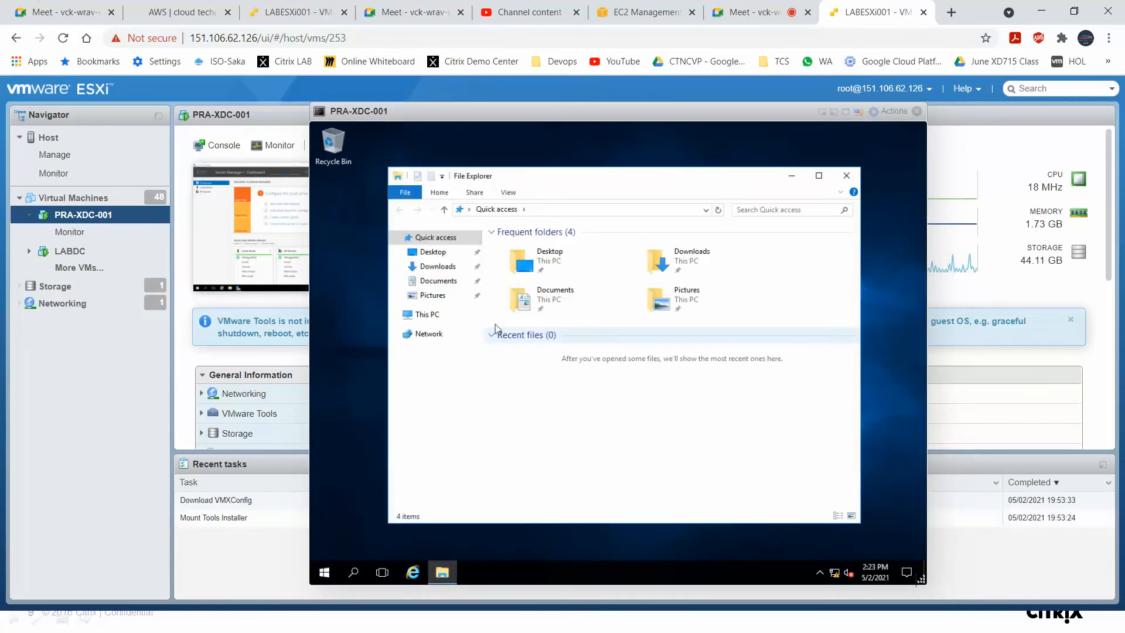
pyautogui.click(460, 314)
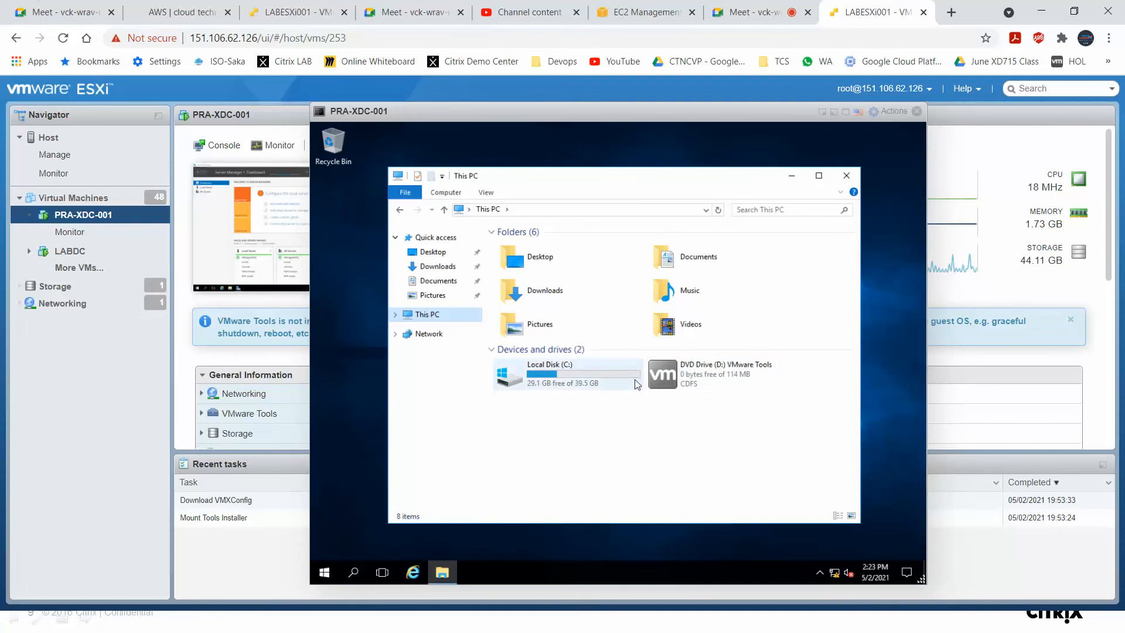
pyautogui.doubleClick(669, 378)
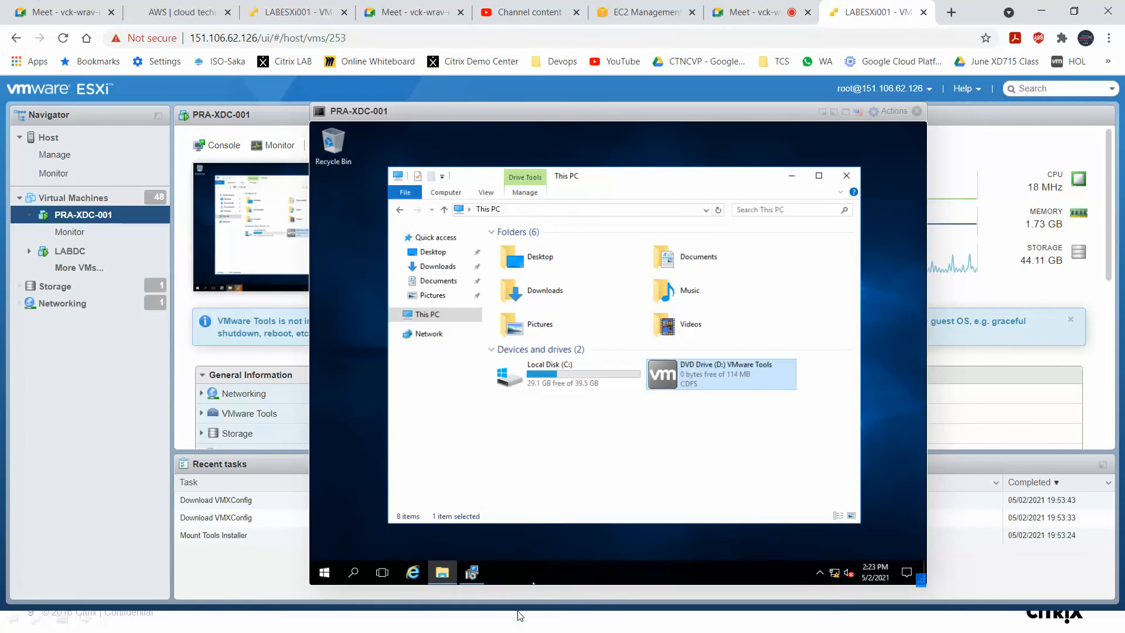
pyautogui.click(474, 573)
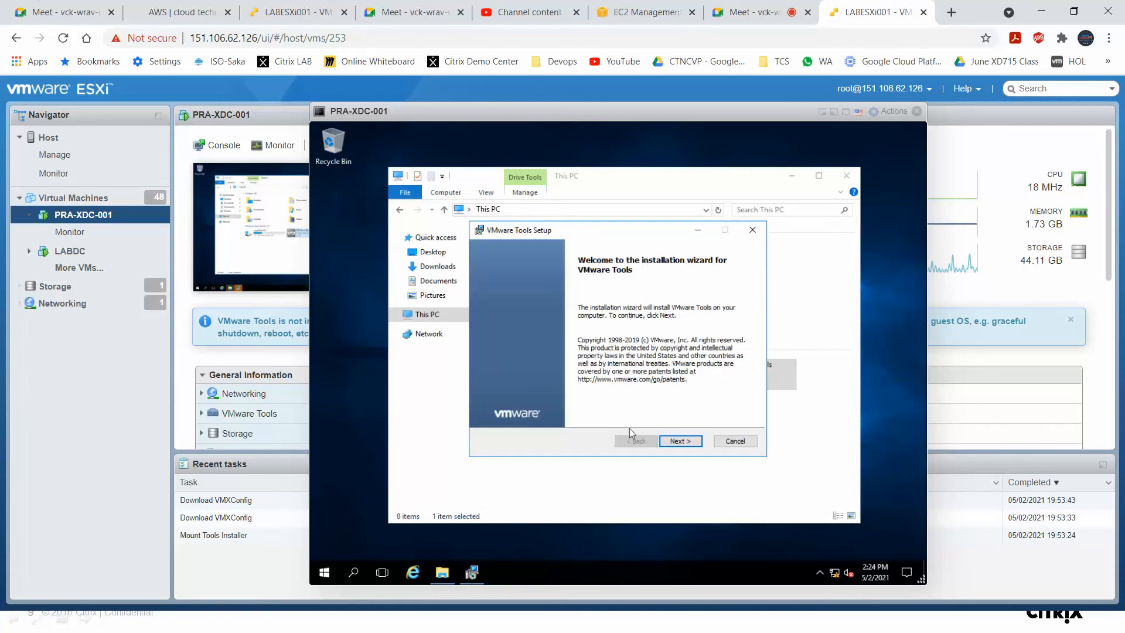
# Install VMware Tools with the Typical setup type and finish the wizard.
pyautogui.click(672, 443)
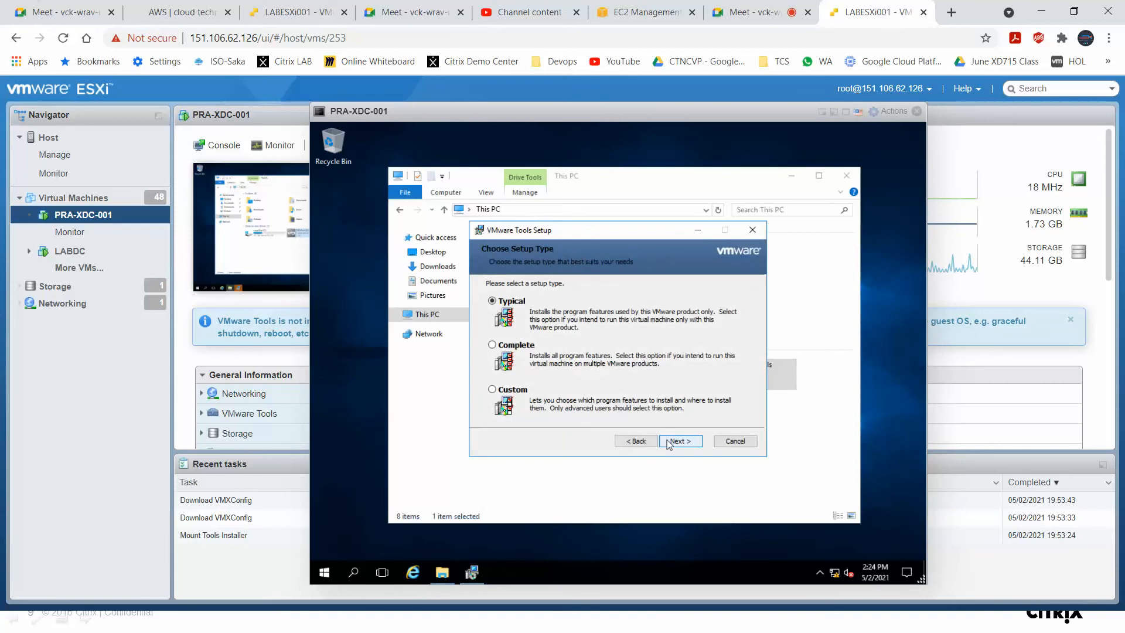
pyautogui.click(670, 443)
pyautogui.click(669, 442)
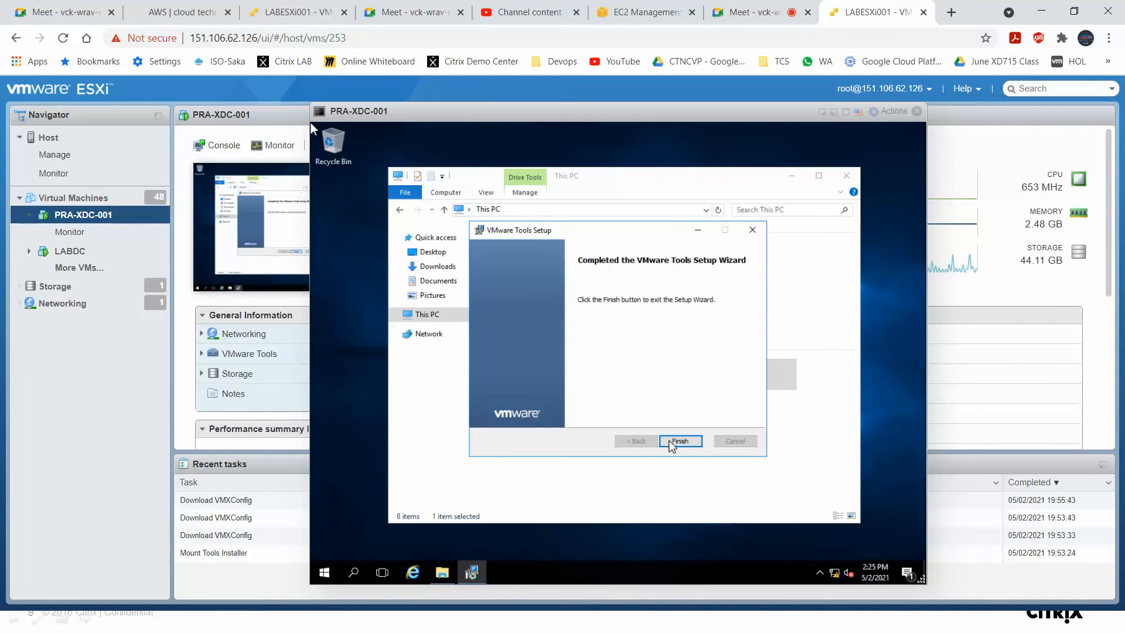
pyautogui.click(674, 442)
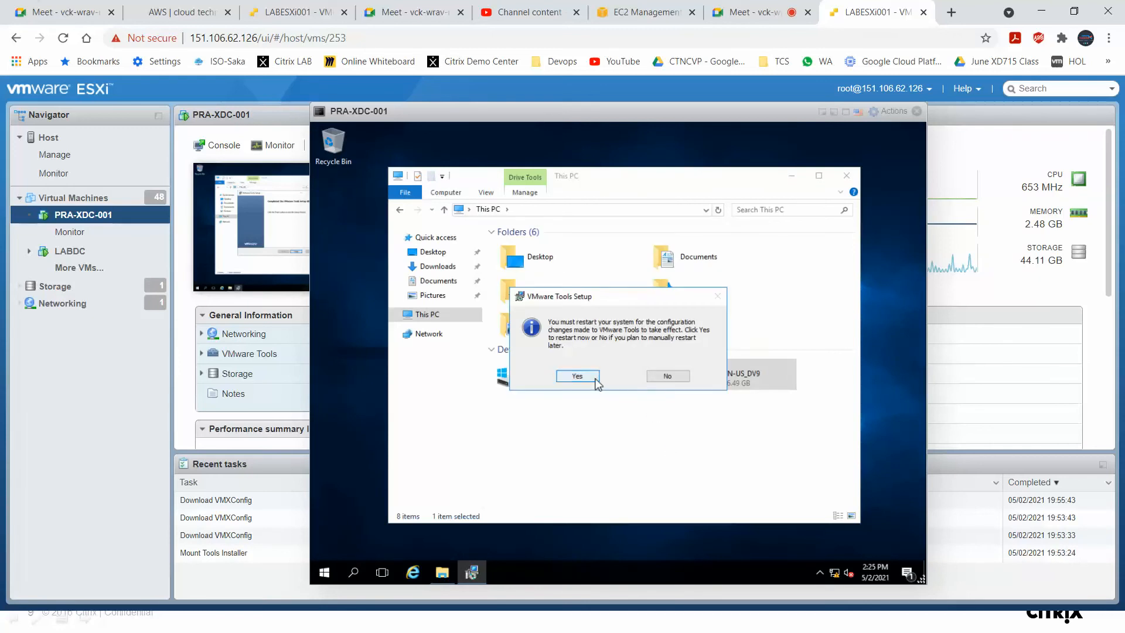
# Accept restarting the guest now and dismiss the explorer.exe application error.
pyautogui.click(595, 379)
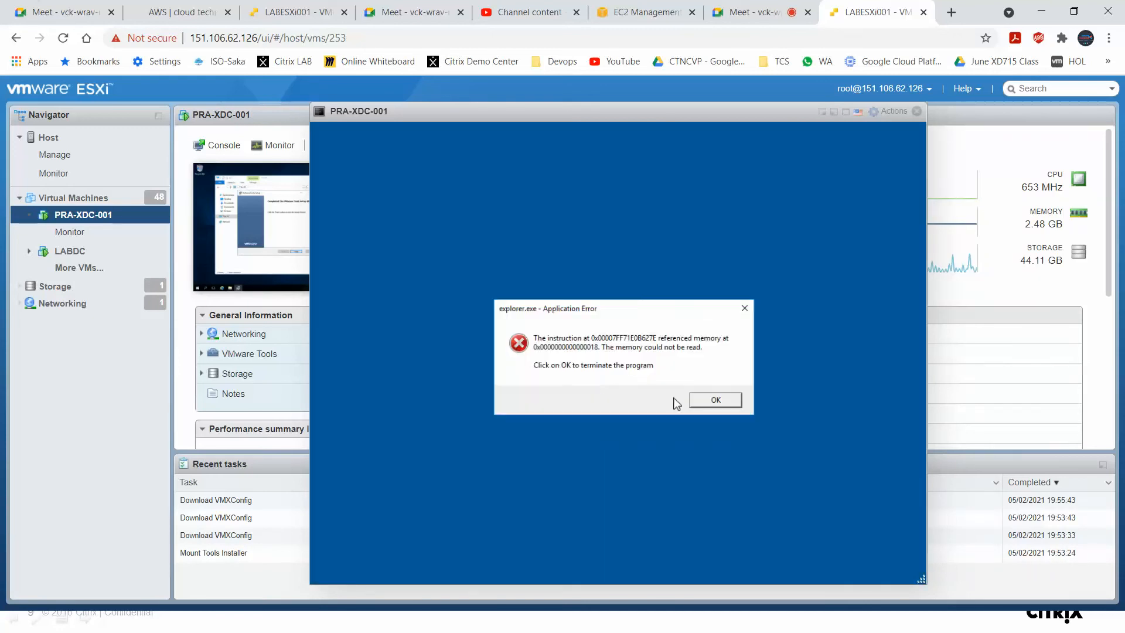
pyautogui.click(707, 406)
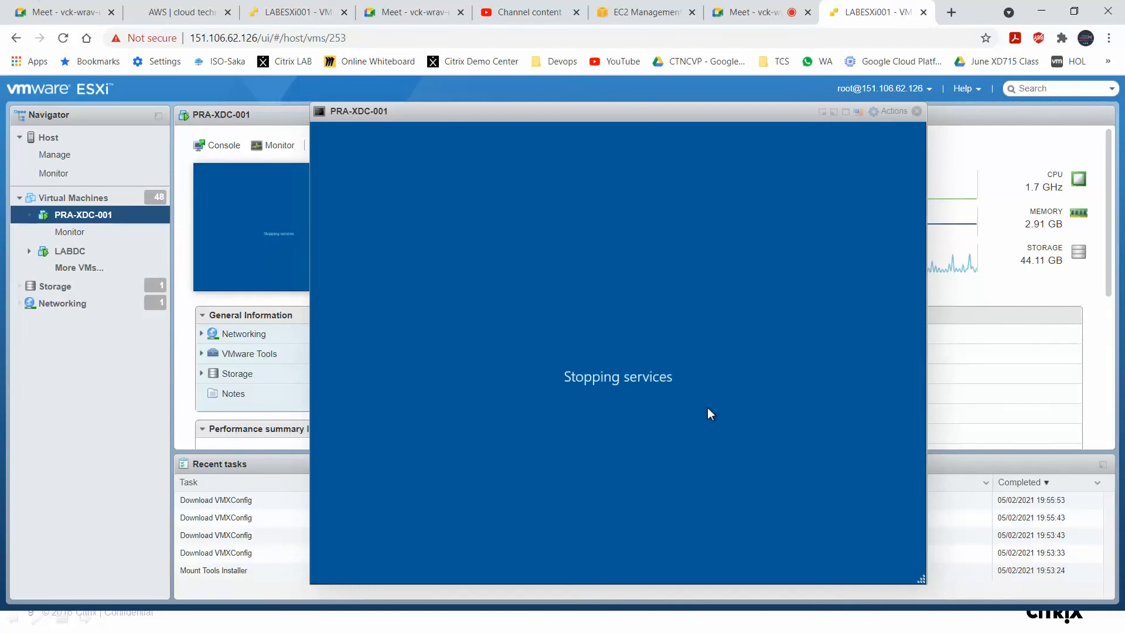
pyautogui.doubleClick(698, 294)
pyautogui.doubleClick(646, 112)
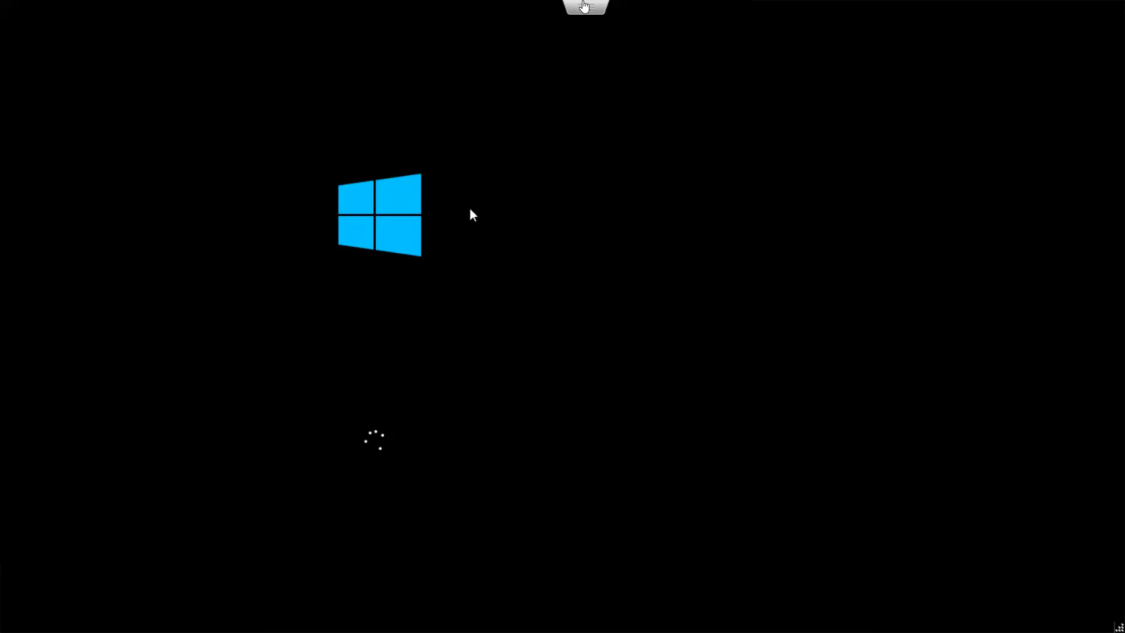
pyautogui.moveTo(584, 5)
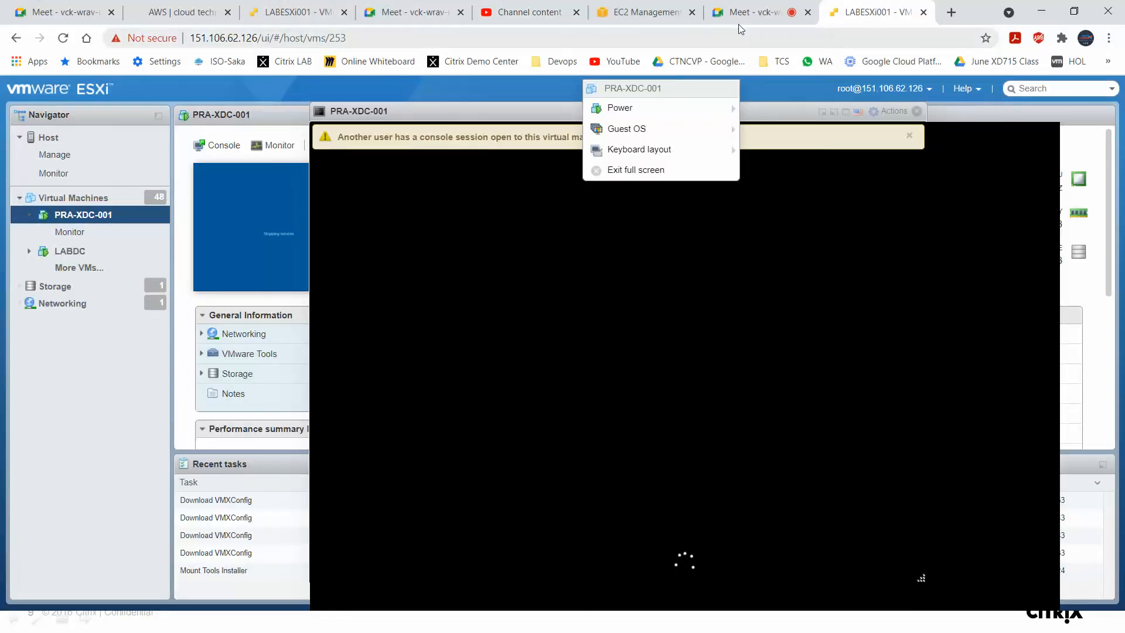
pyautogui.click(755, 15)
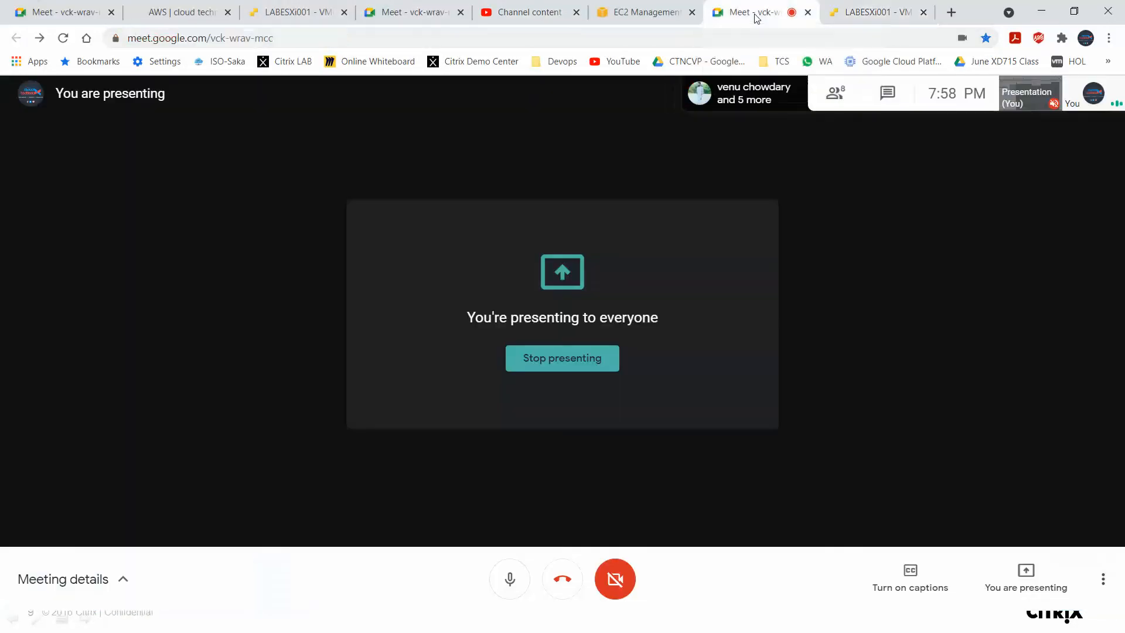
pyautogui.click(870, 14)
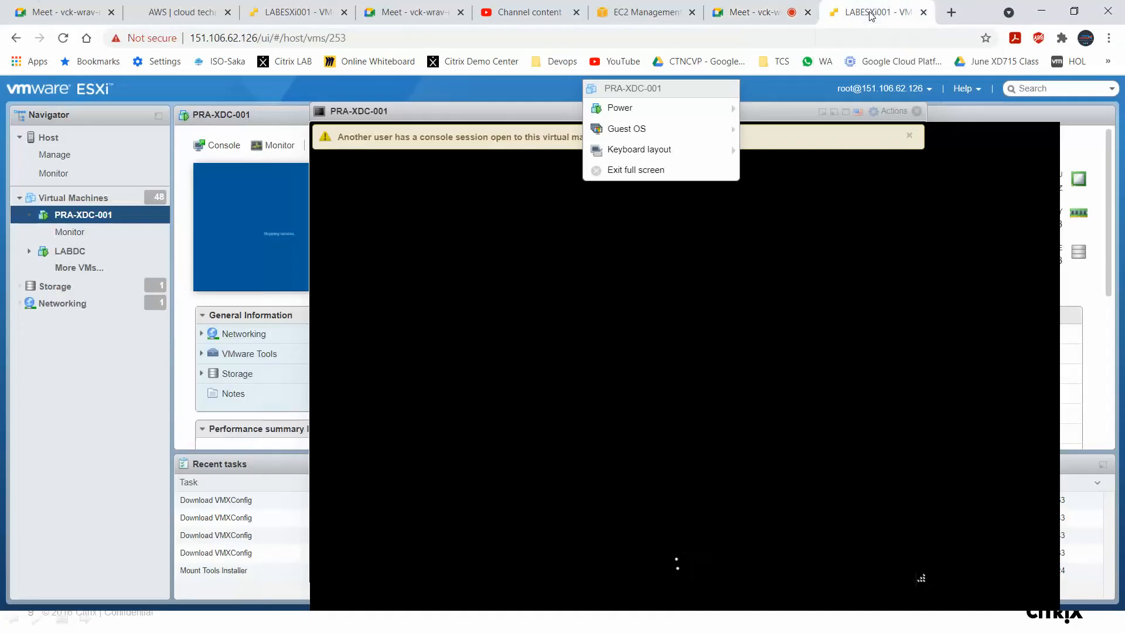
pyautogui.click(790, 121)
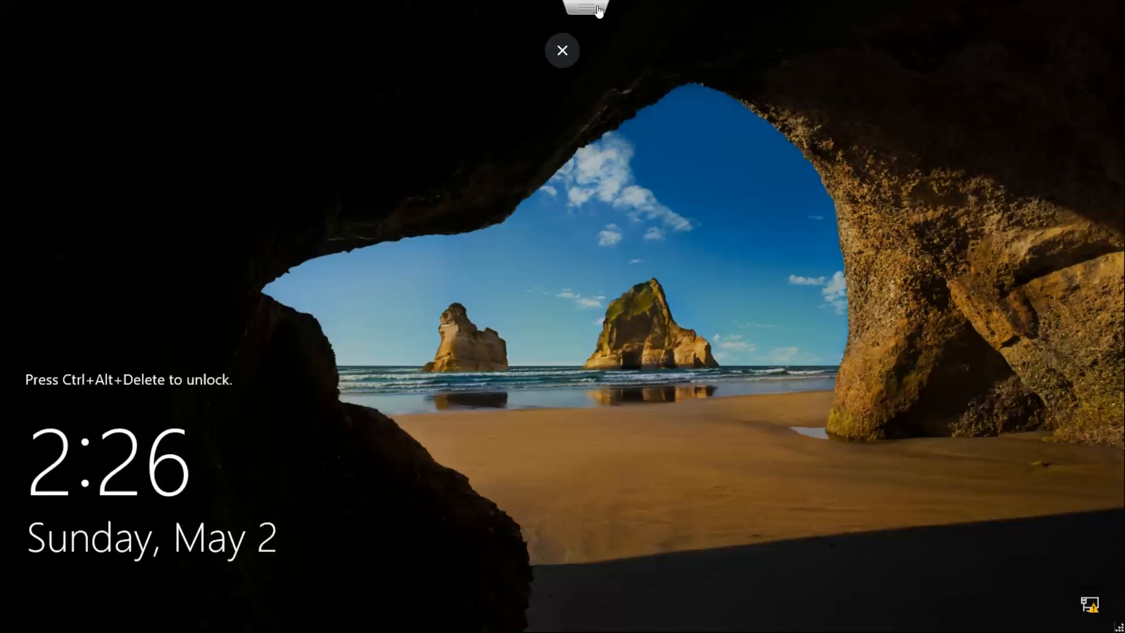
pyautogui.press('F11')
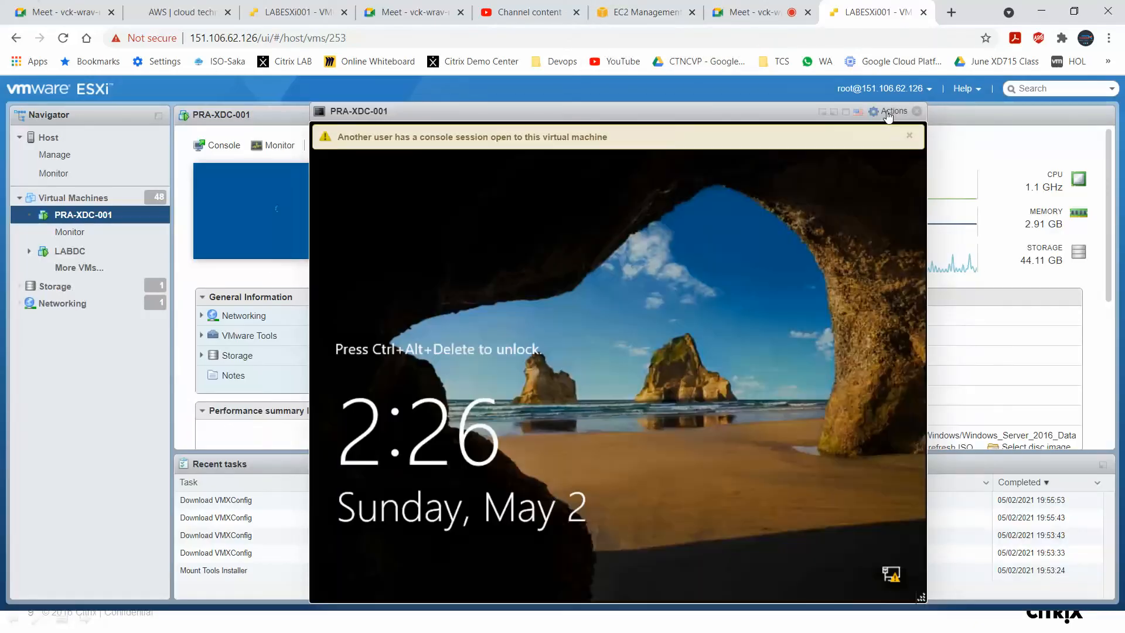
# Send Ctrl-Alt-Delete to the PRA-XDC-001 guest through the console's guest OS actions.
pyautogui.click(889, 113)
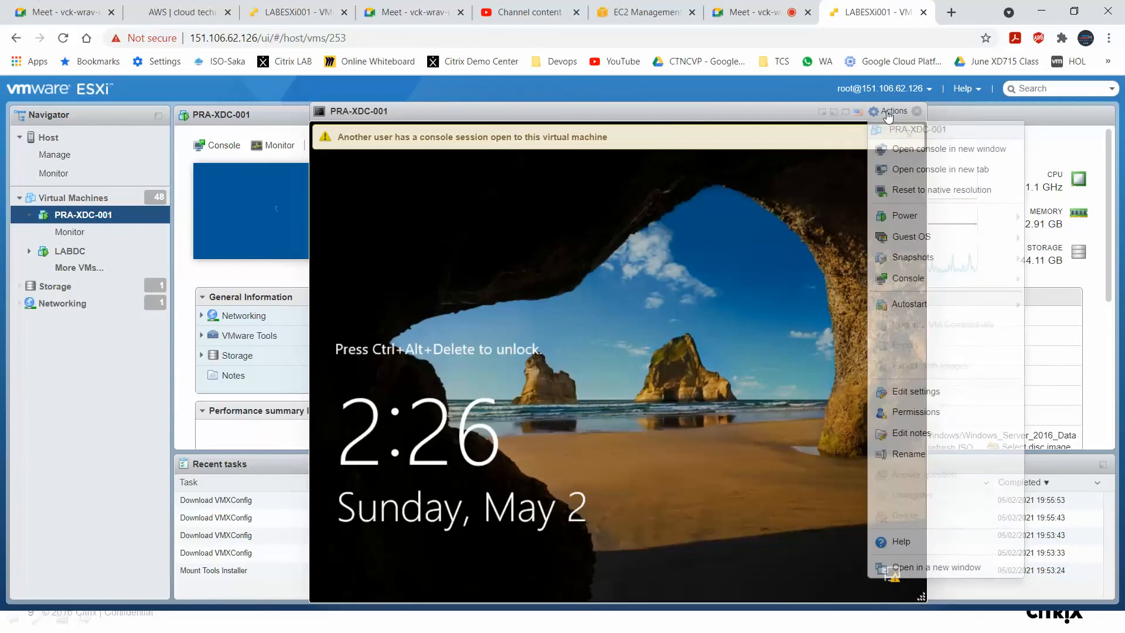
pyautogui.moveTo(935, 236)
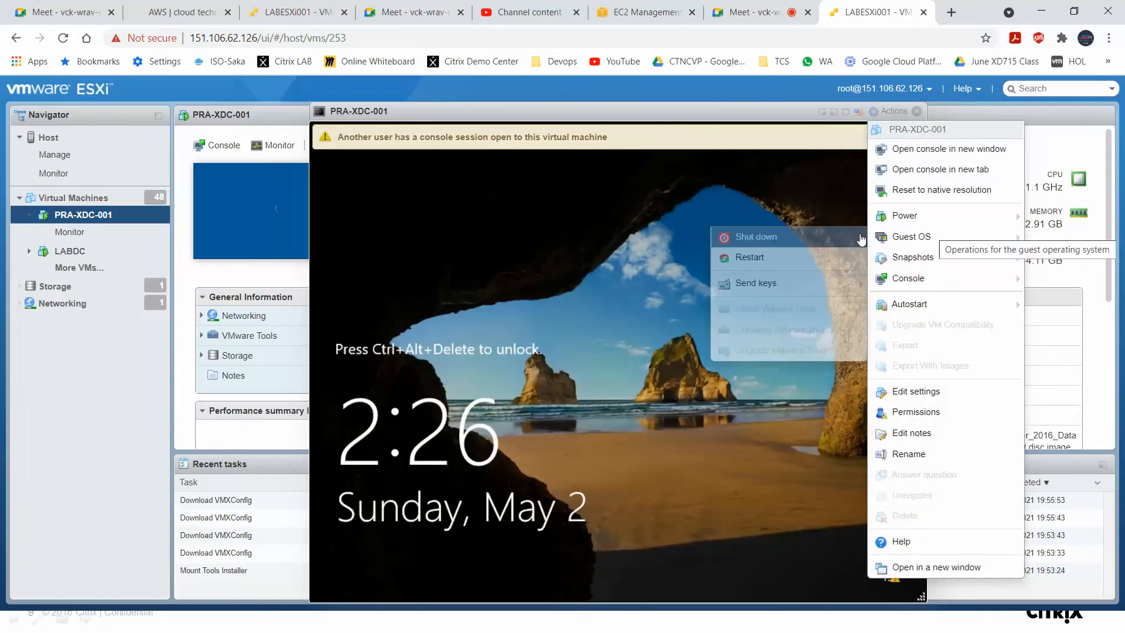
pyautogui.moveTo(835, 286)
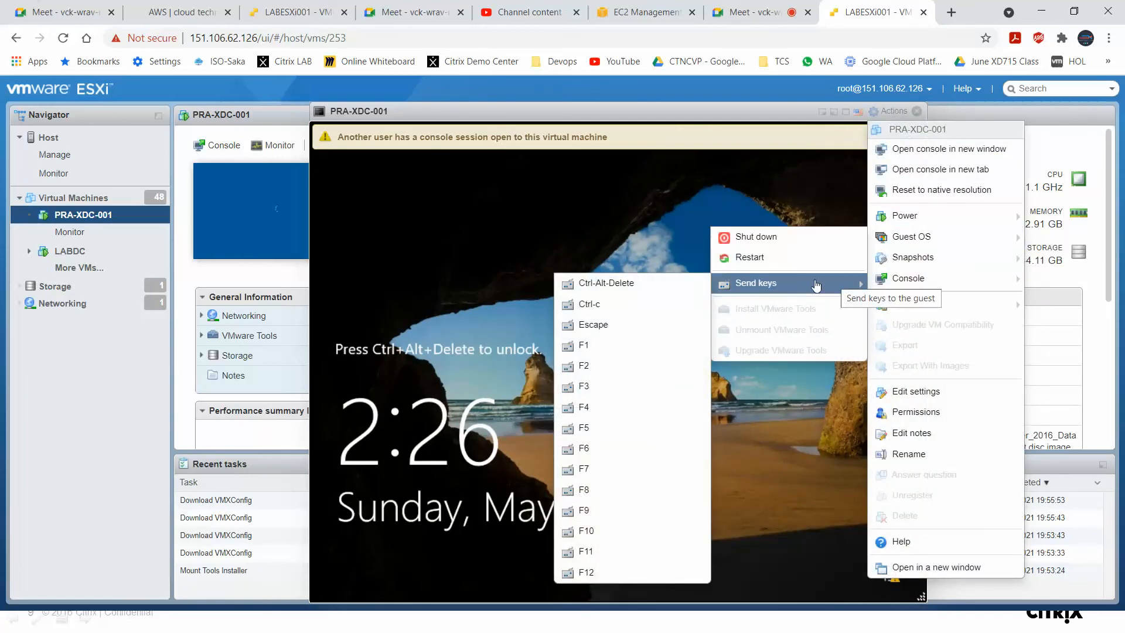
pyautogui.click(689, 283)
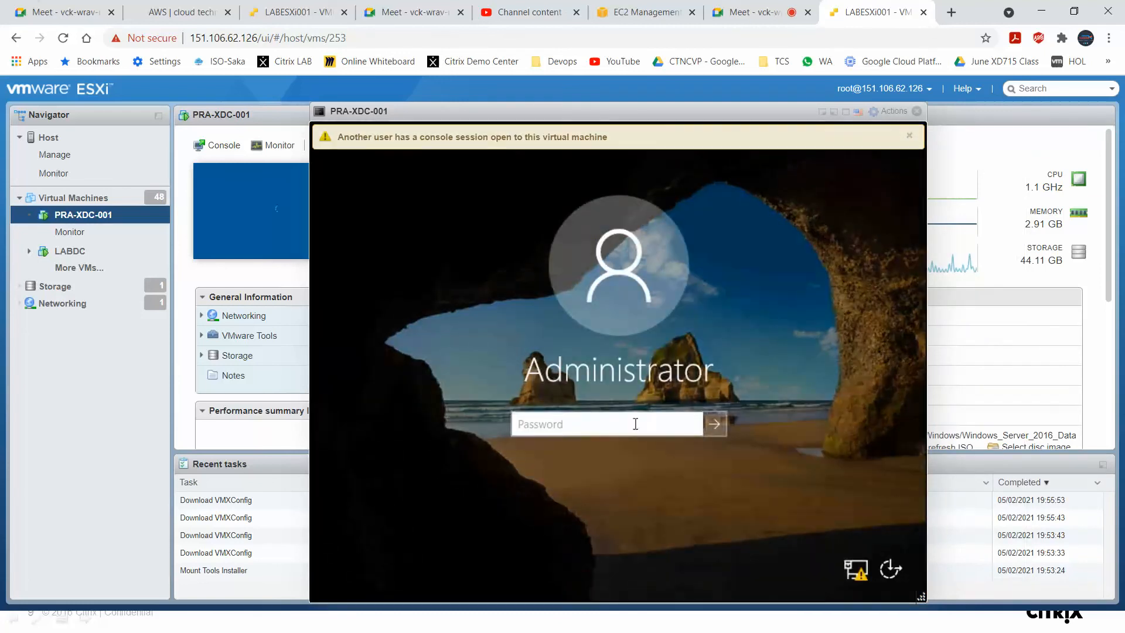
# Sign in as Administrator with the account password and expand the console to full screen.
pyautogui.click(635, 424)
pyautogui.write('••••••••••')
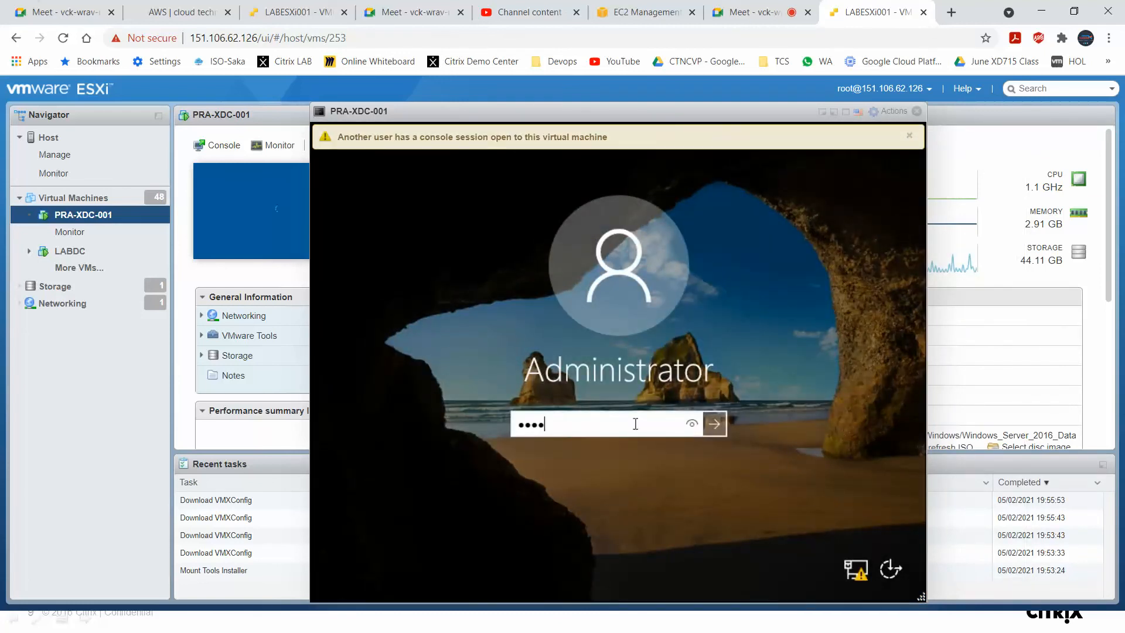
pyautogui.write('••')
pyautogui.press('Return')
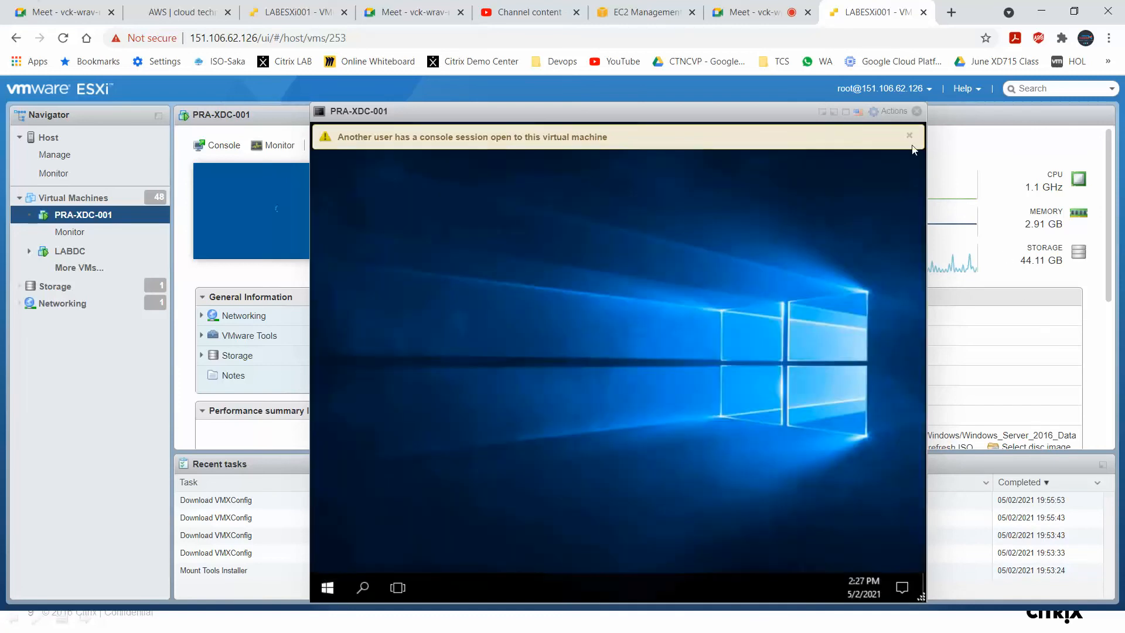
pyautogui.click(910, 135)
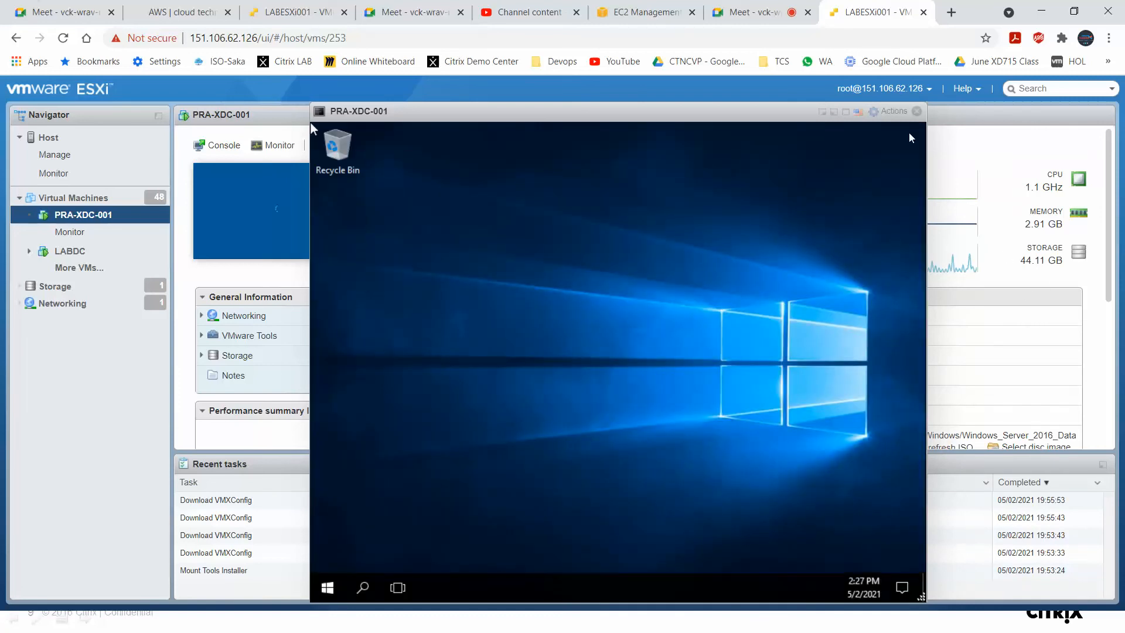
pyautogui.doubleClick(684, 108)
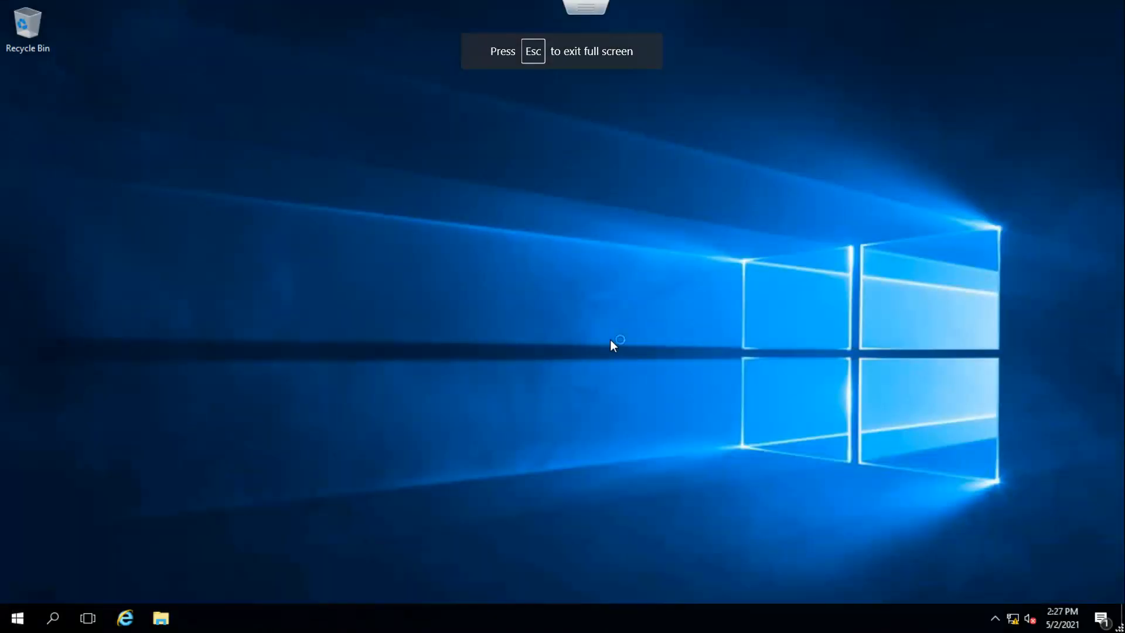
# Check in Programs and Features (appwiz.cpl) that VMware Tools is installed, then close the window.
pyautogui.click(996, 619)
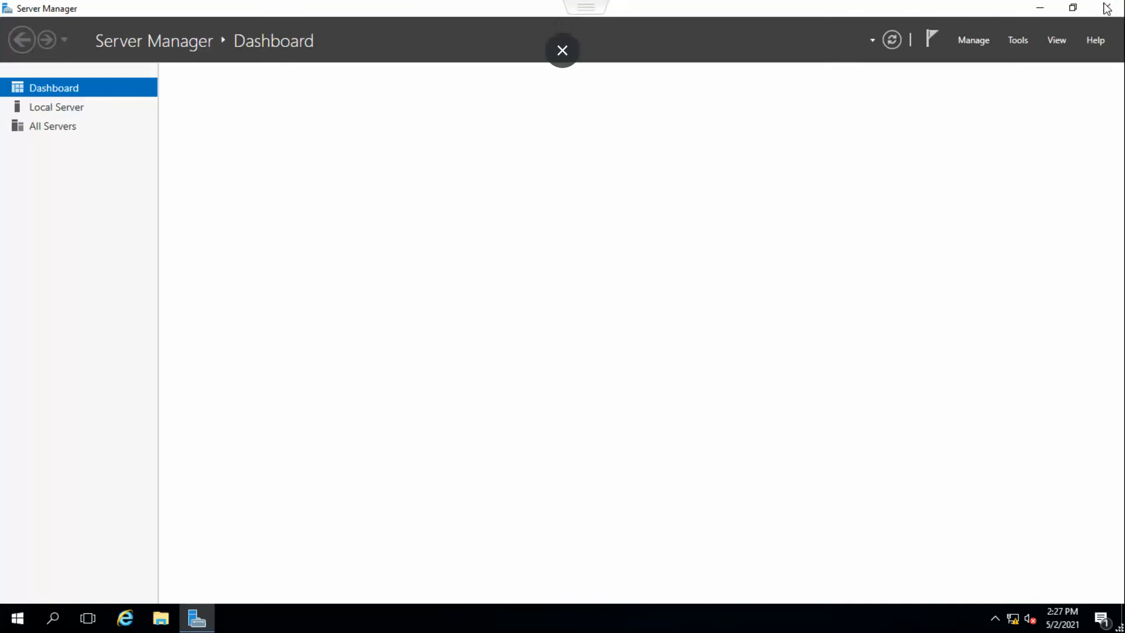
pyautogui.rightClick(16, 617)
pyautogui.click(58, 538)
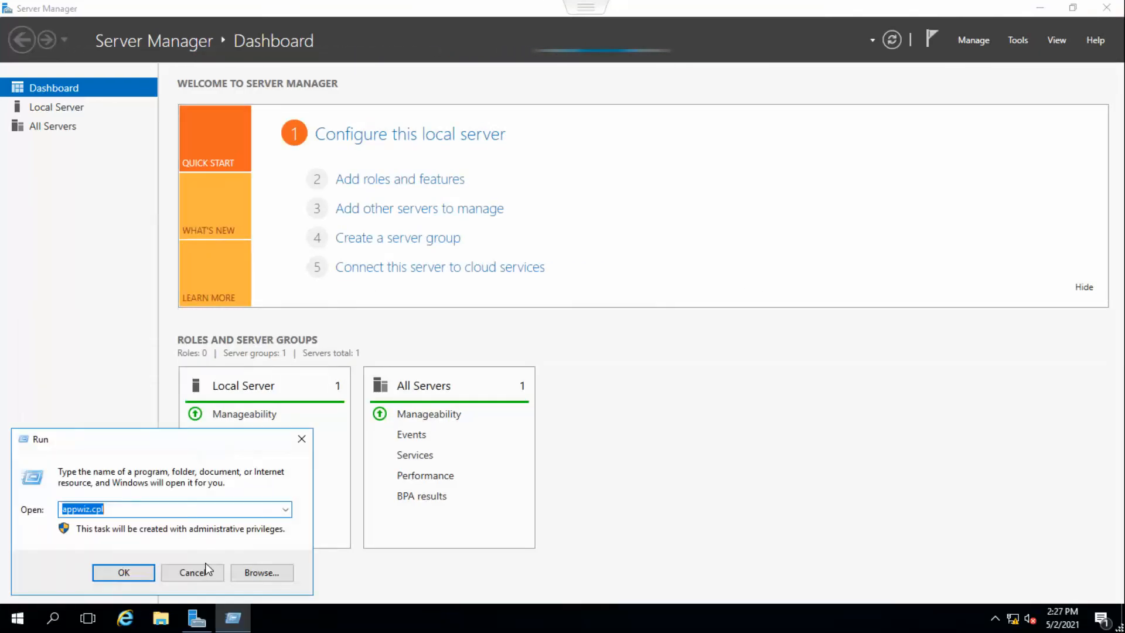
pyautogui.click(207, 569)
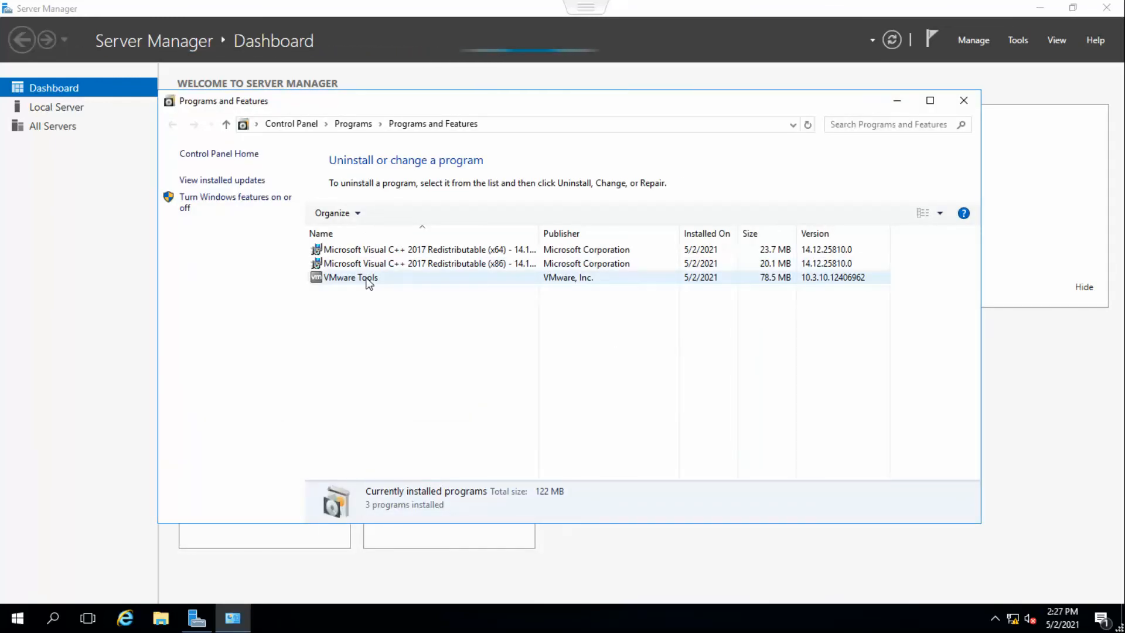
pyautogui.click(402, 280)
pyautogui.click(996, 617)
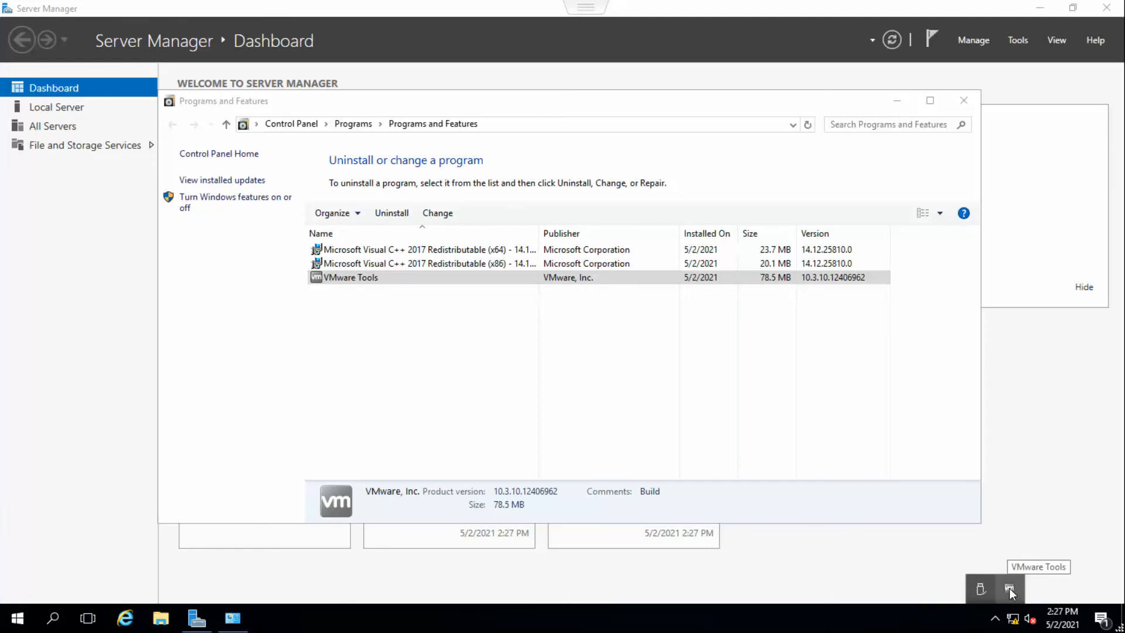
pyautogui.click(359, 282)
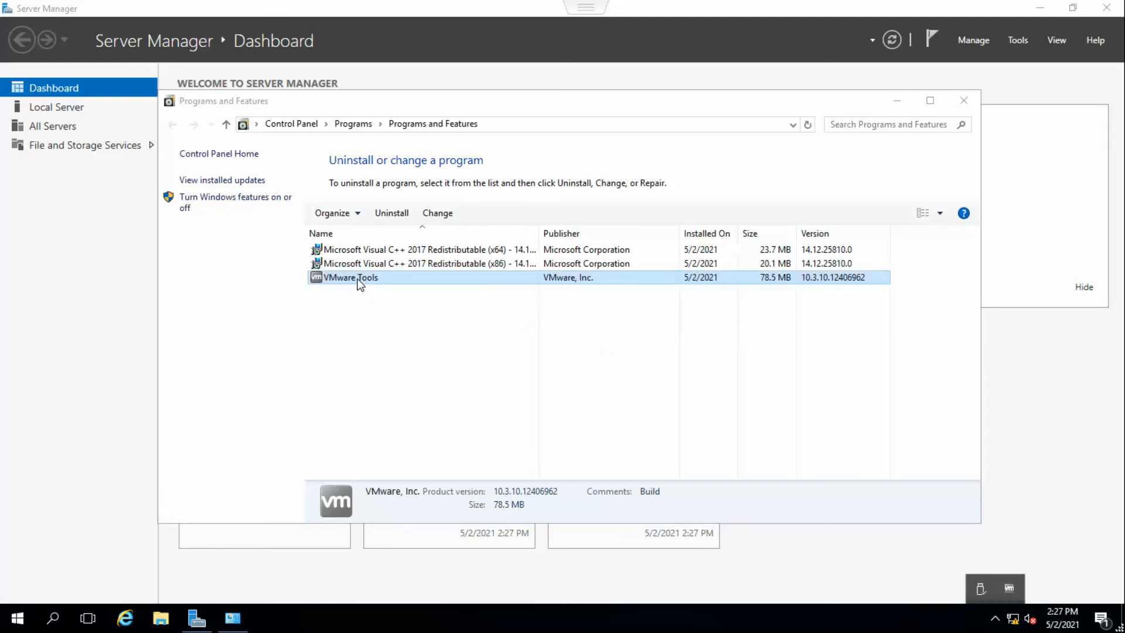
pyautogui.click(649, 382)
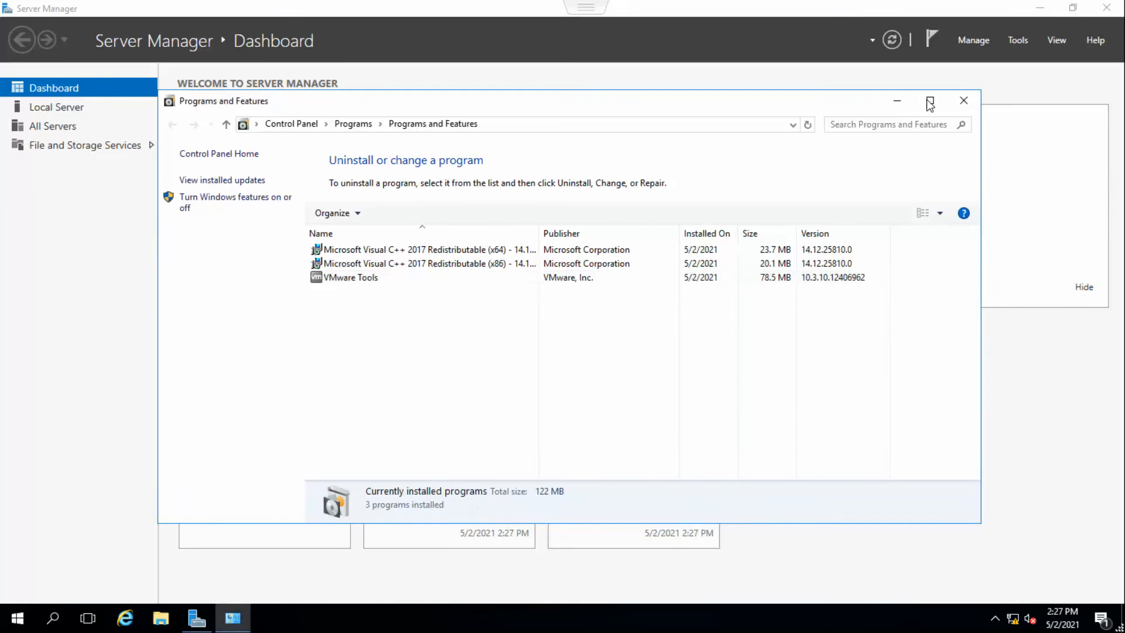
pyautogui.click(962, 102)
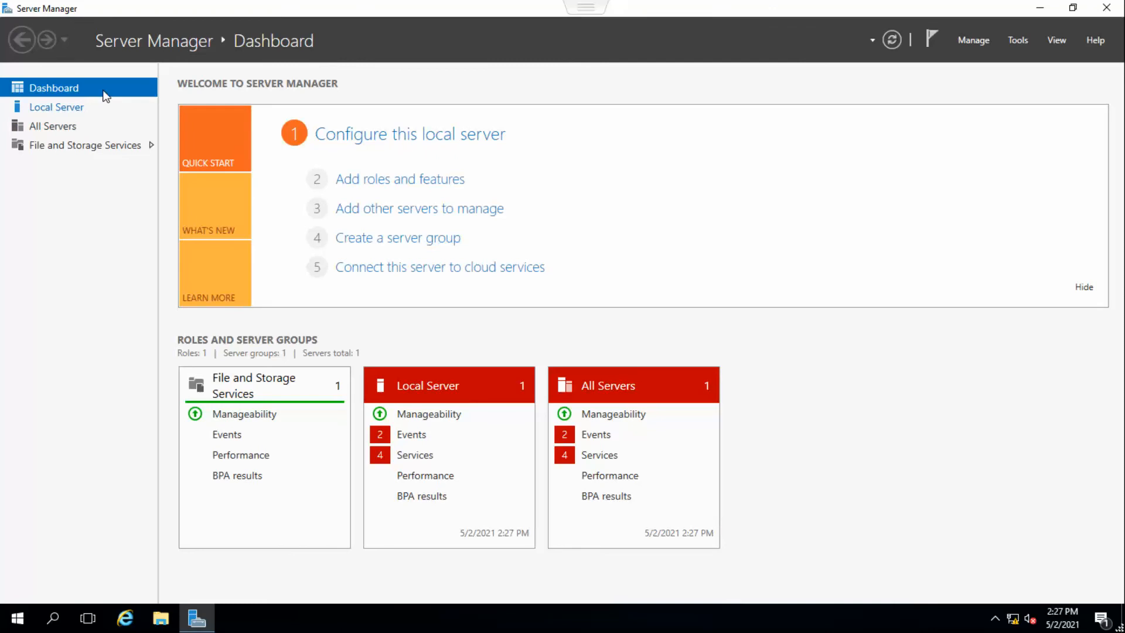
# Turn off IE Enhanced Security Configuration for Administrators and Users on the Local Server, then close Server Manager.
pyautogui.click(71, 114)
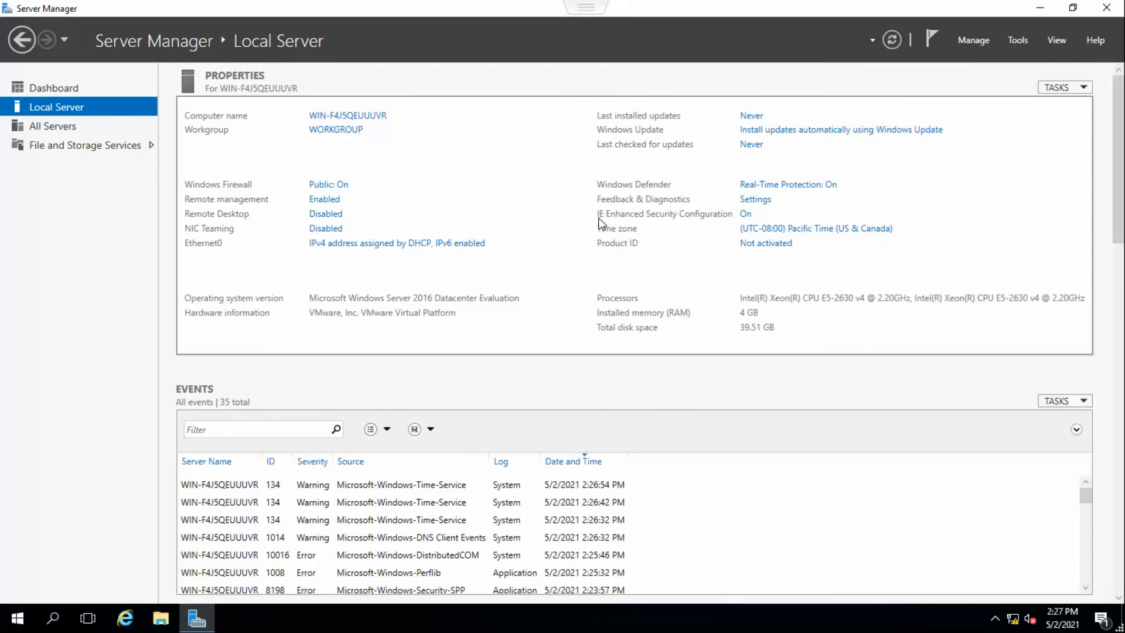
pyautogui.click(746, 215)
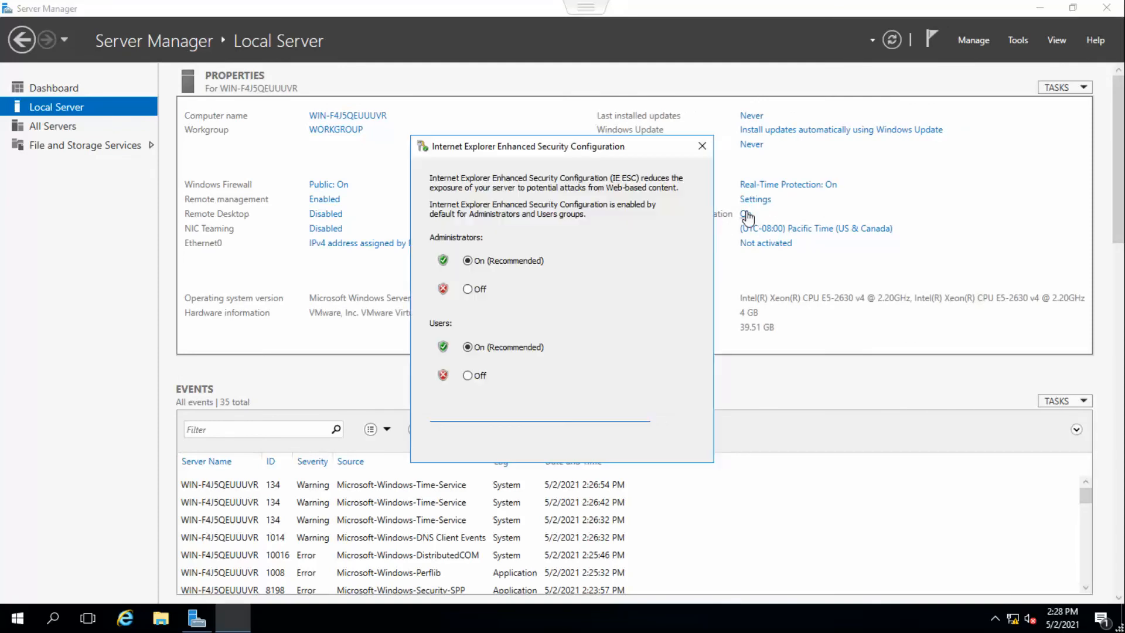
pyautogui.click(468, 289)
pyautogui.click(468, 376)
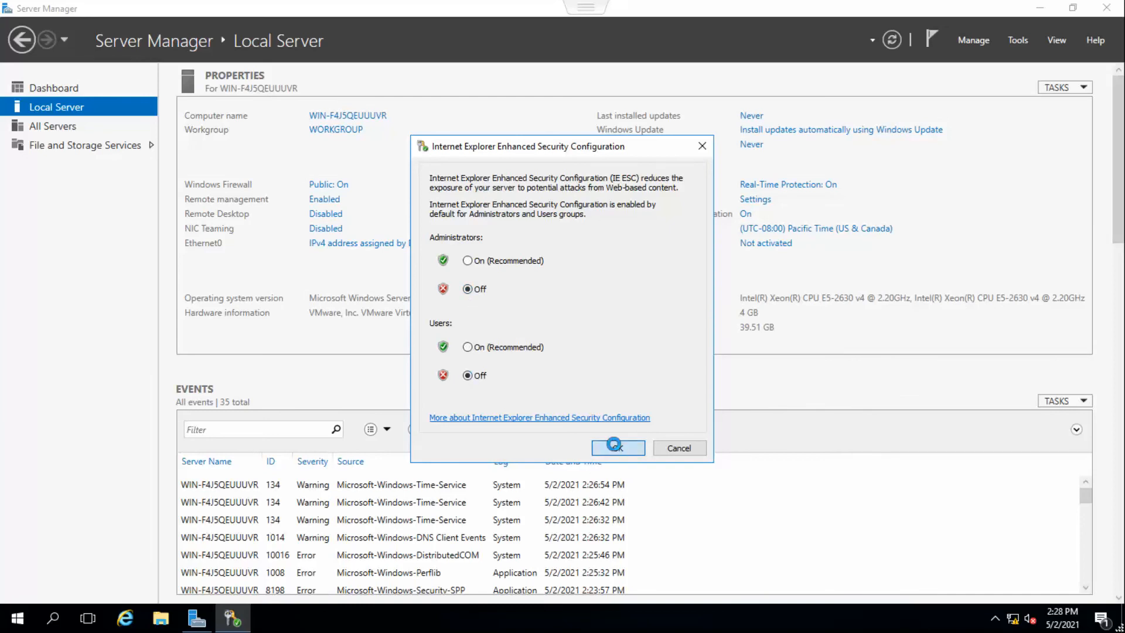
pyautogui.click(617, 446)
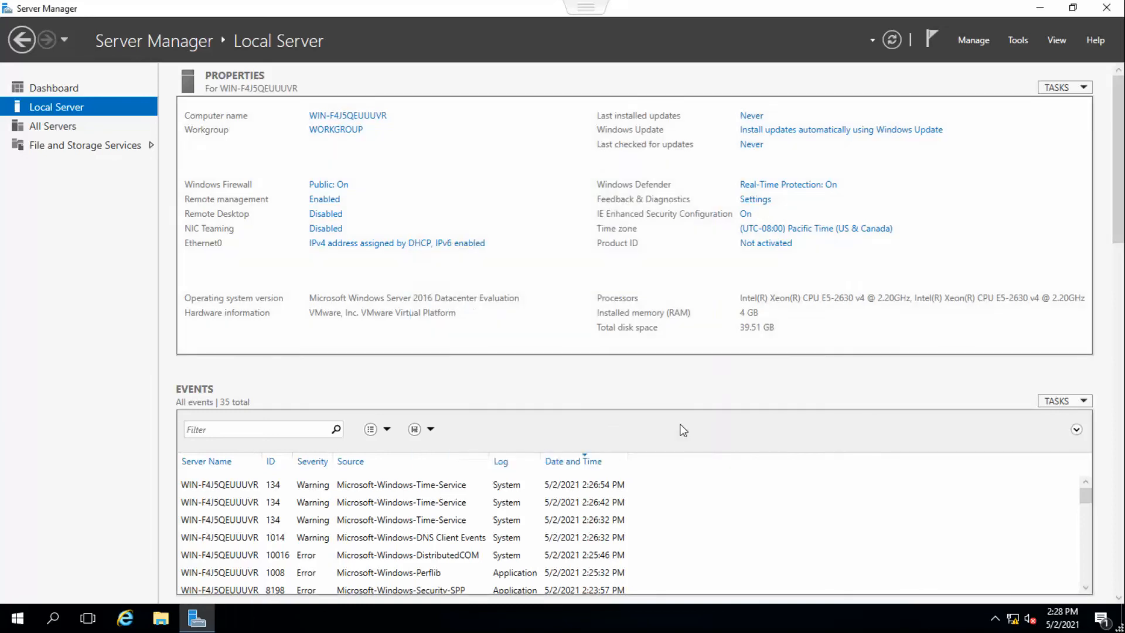
pyautogui.click(1108, 9)
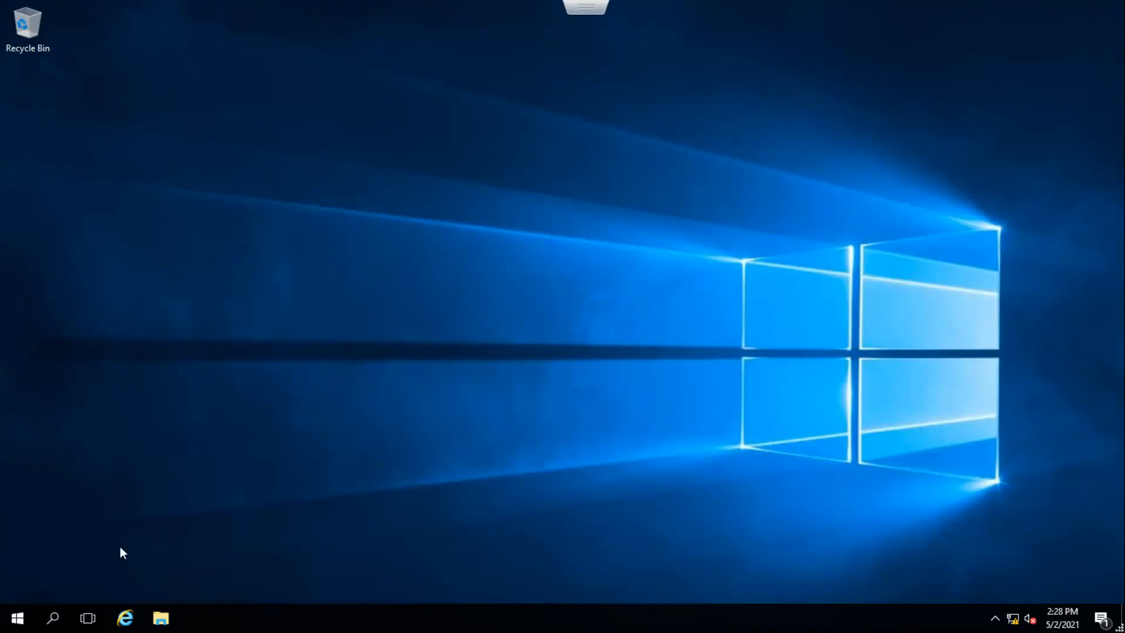
# Run firewall.cpl and turn off Windows Firewall for both private and public networks, then close the window.
pyautogui.rightClick(18, 617)
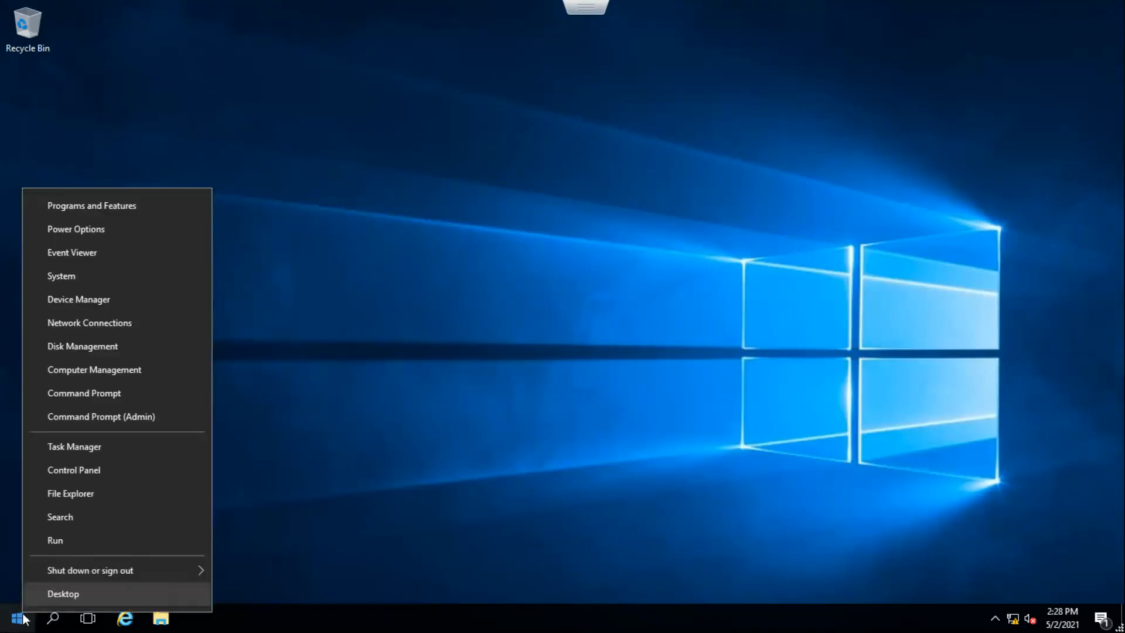
pyautogui.click(59, 545)
pyautogui.write('firewa')
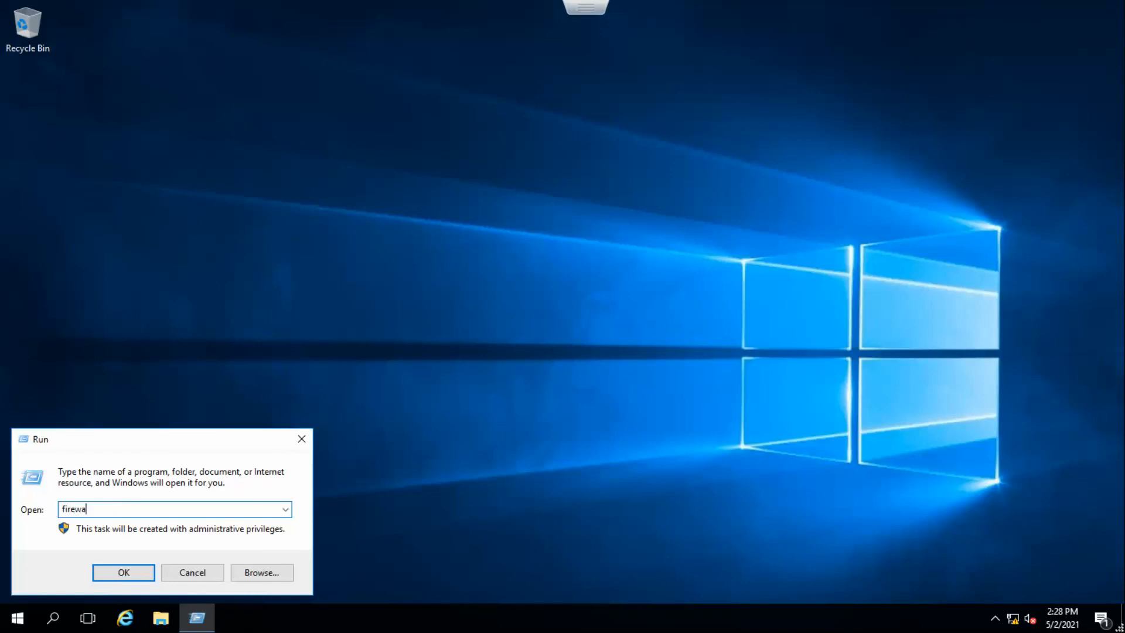
pyautogui.write('ll.cpl')
pyautogui.press('Return')
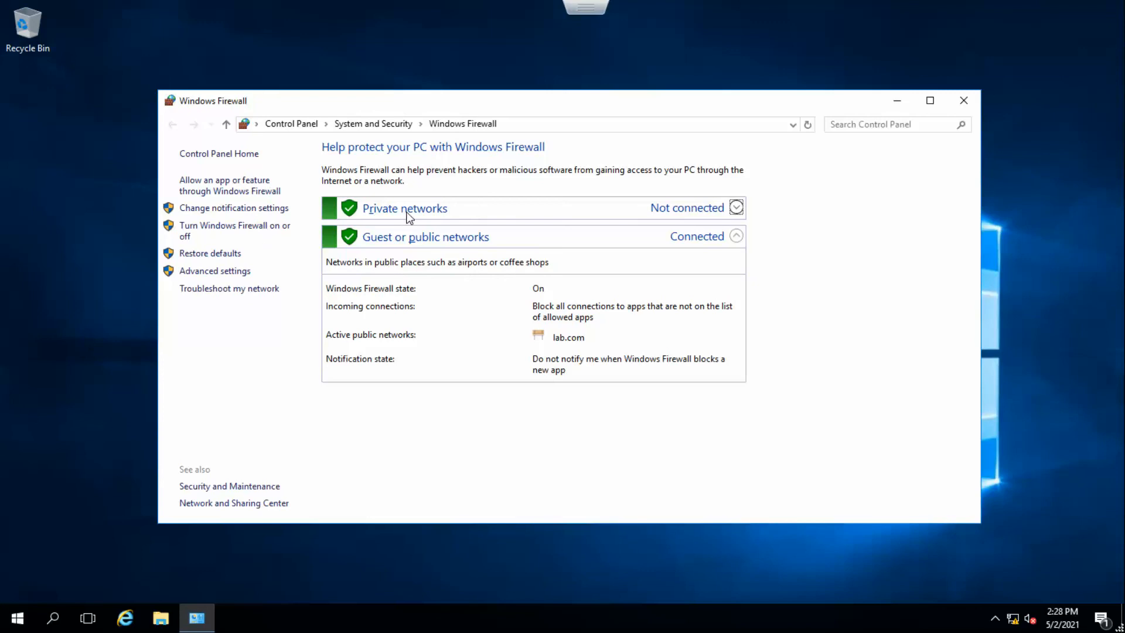
pyautogui.click(245, 229)
pyautogui.click(458, 260)
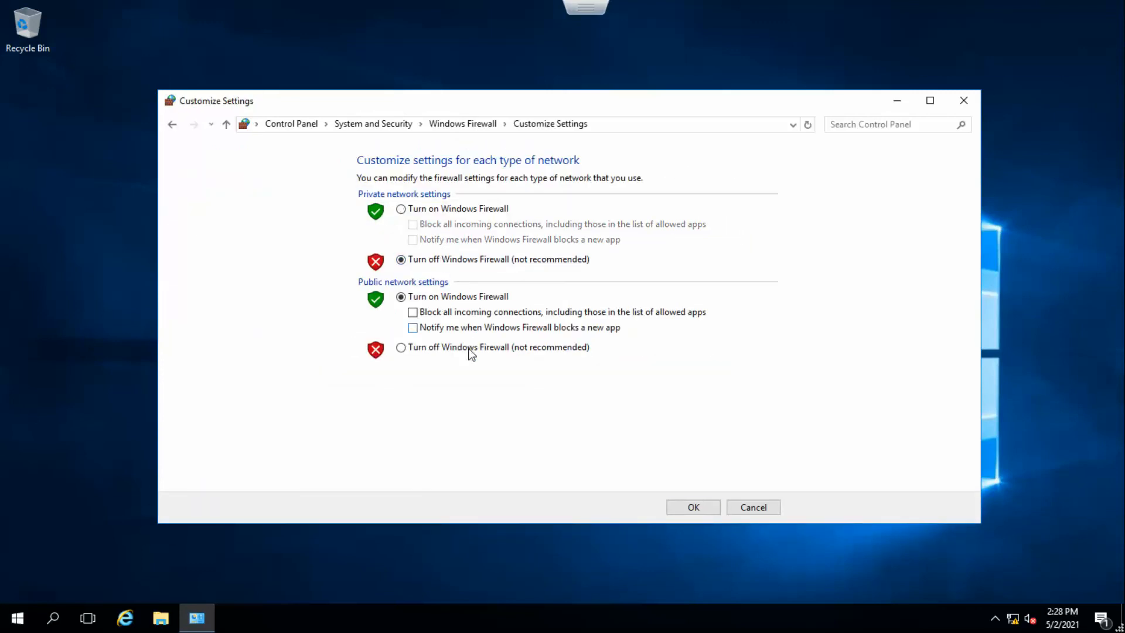
pyautogui.click(469, 348)
pyautogui.click(693, 507)
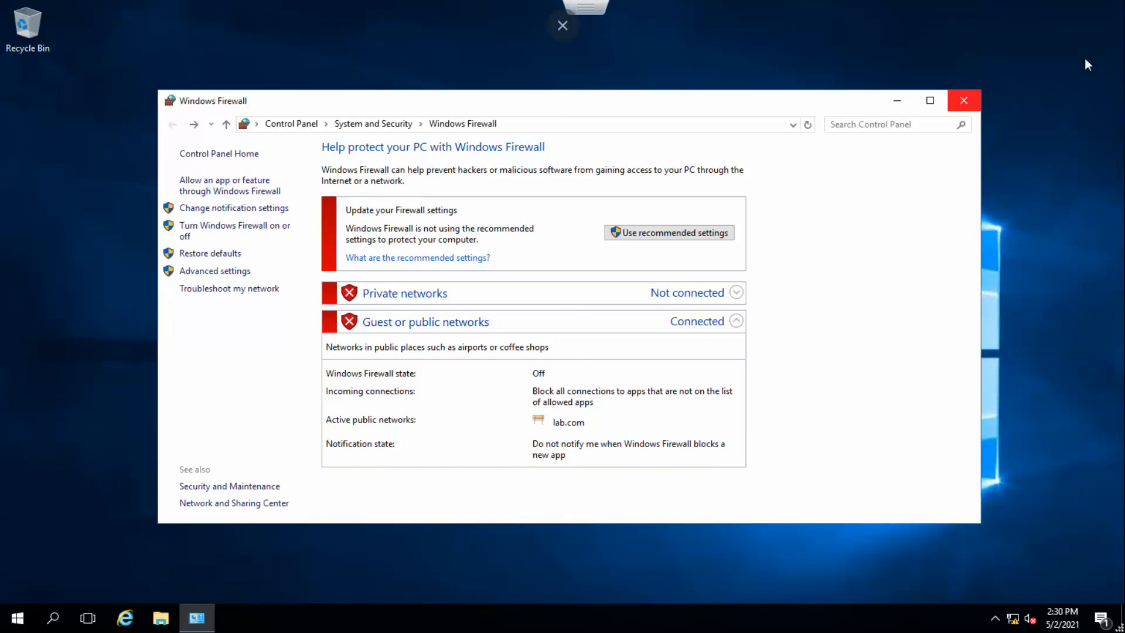
pyautogui.click(964, 102)
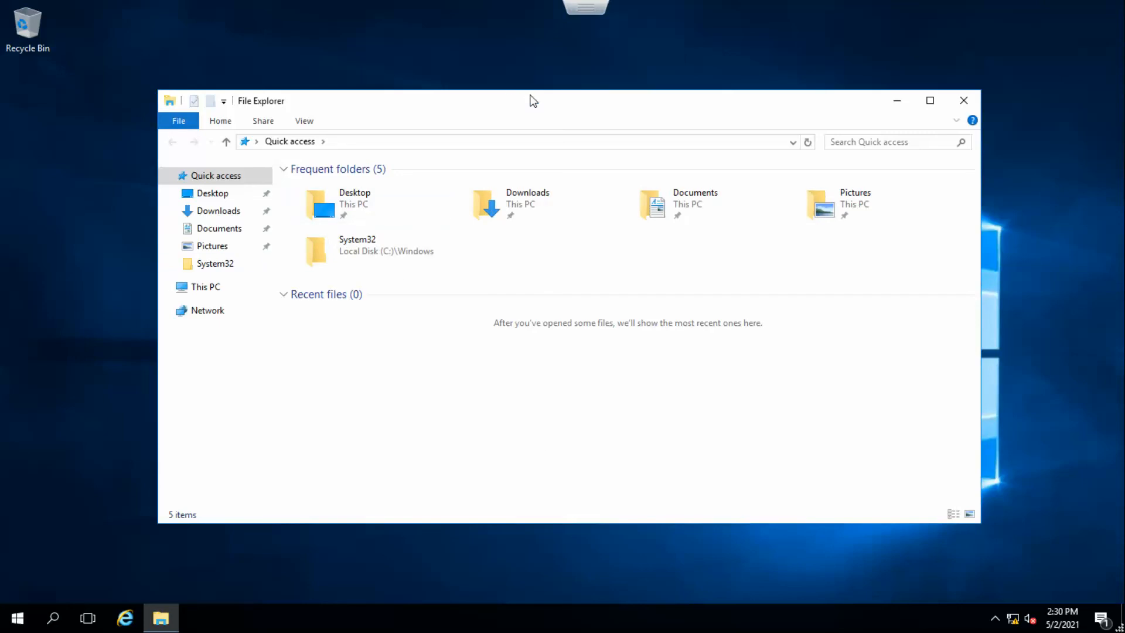
# Open This PC's system properties and rename the computer to PRA-XDC-001.
pyautogui.doubleClick(530, 110)
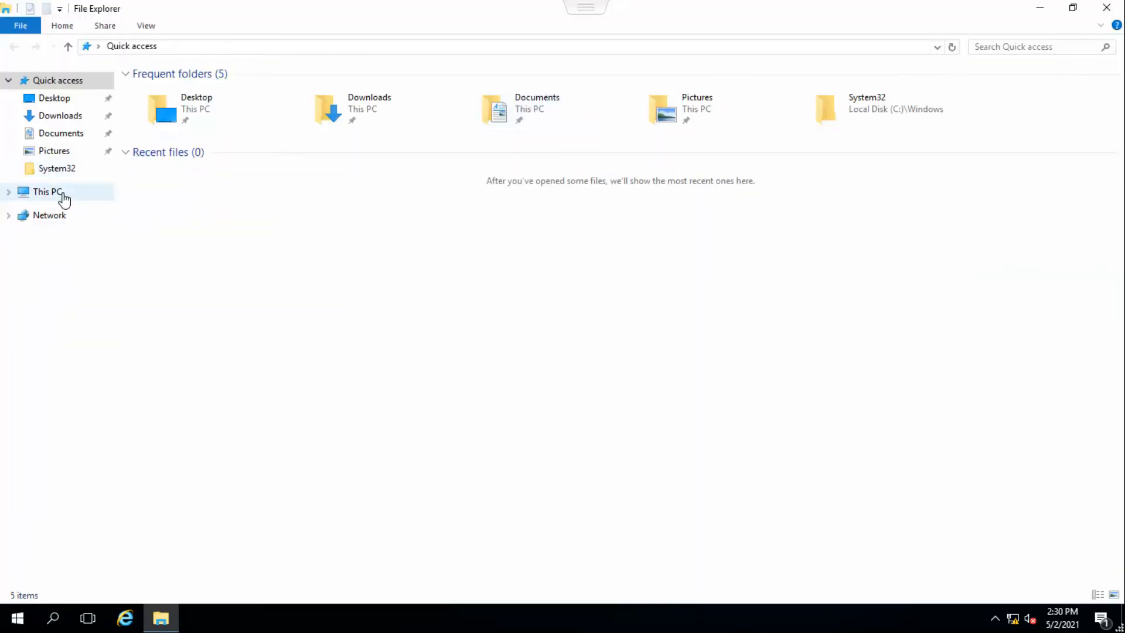
pyautogui.rightClick(64, 199)
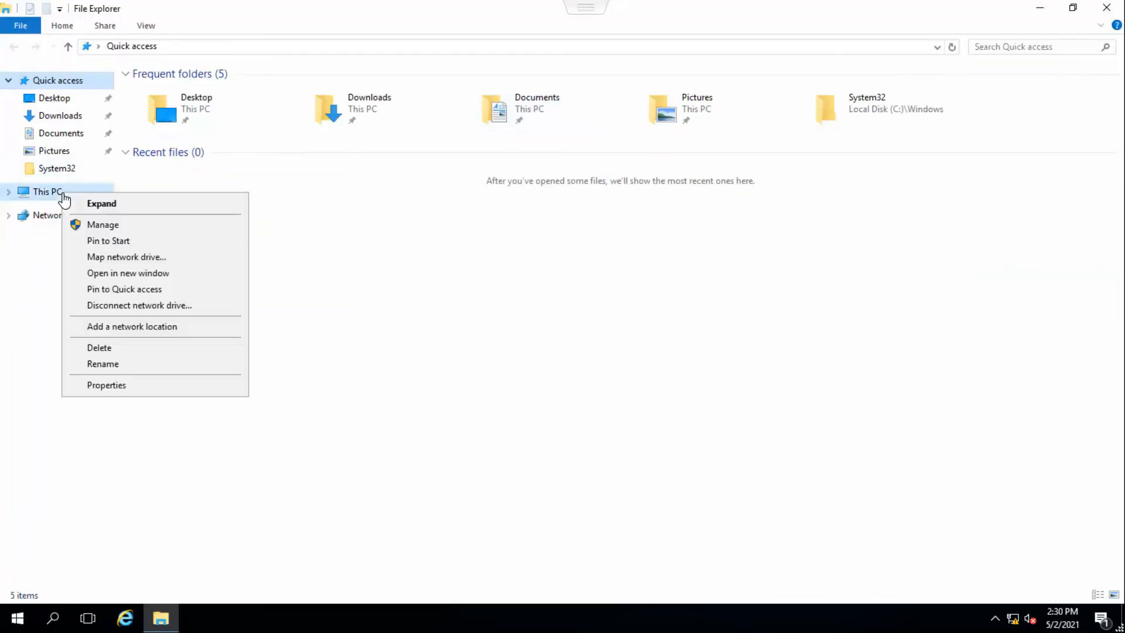
pyautogui.click(151, 385)
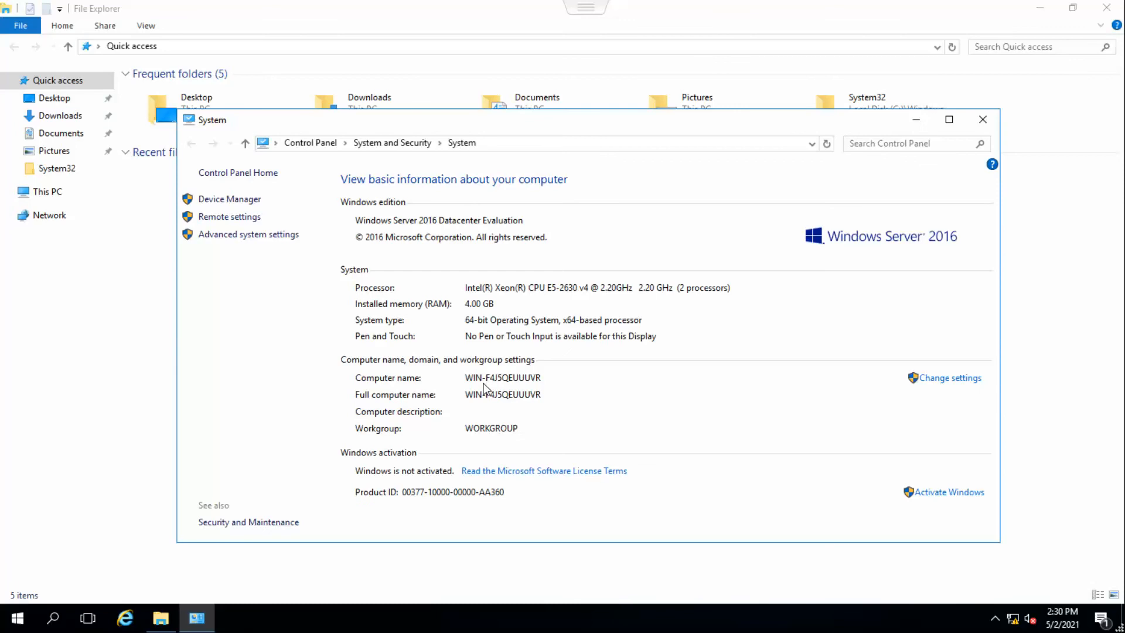
pyautogui.click(956, 381)
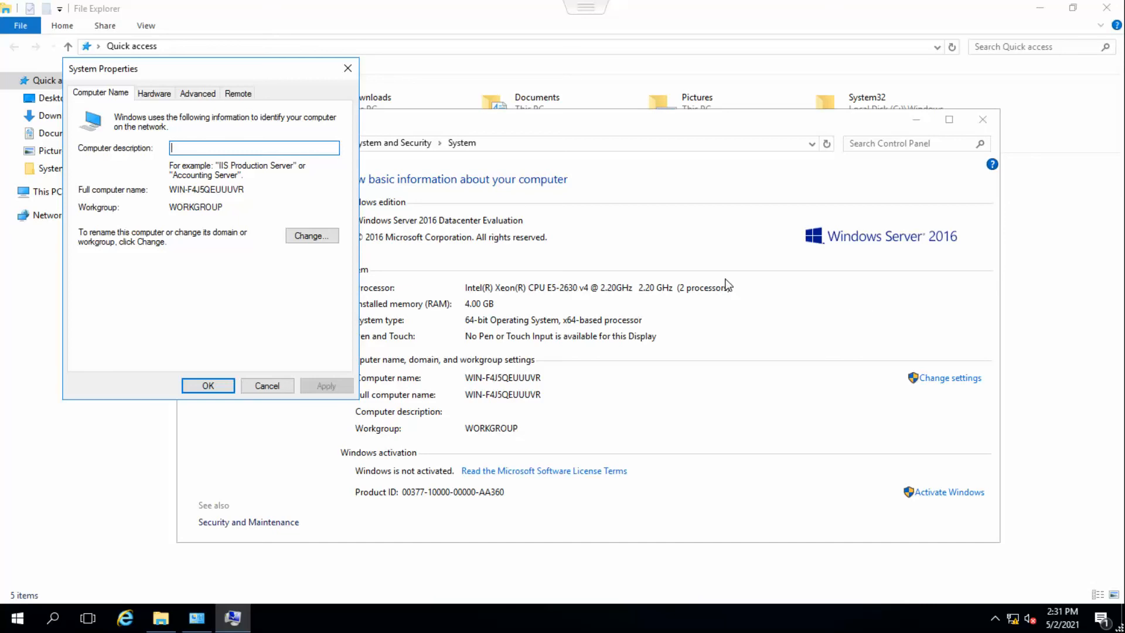
pyautogui.click(316, 239)
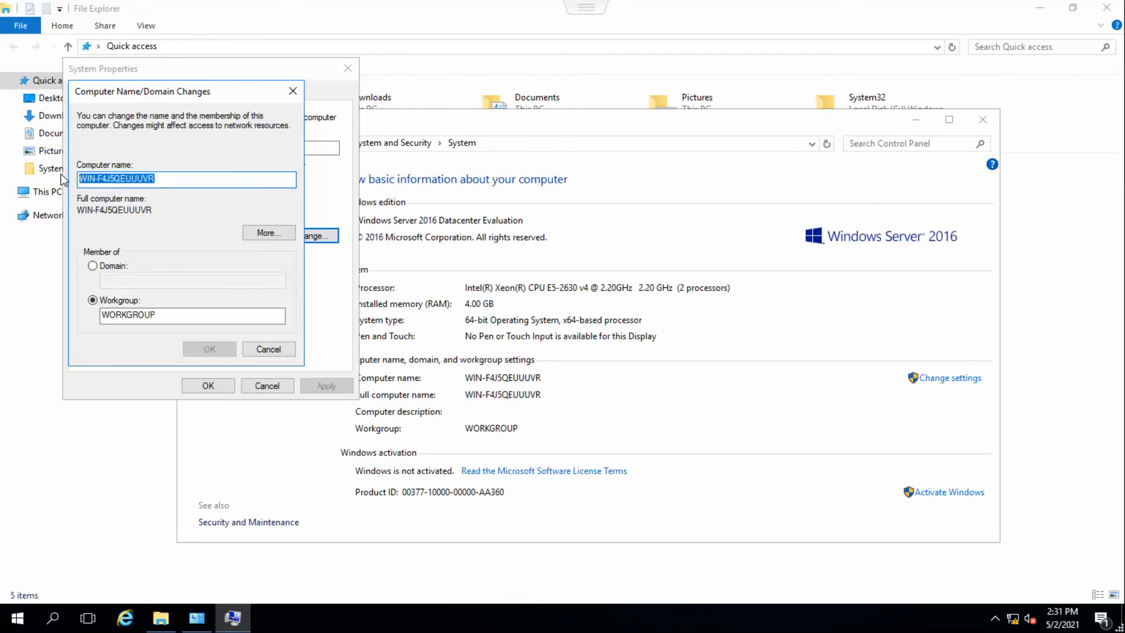
pyautogui.press('BackSpace')
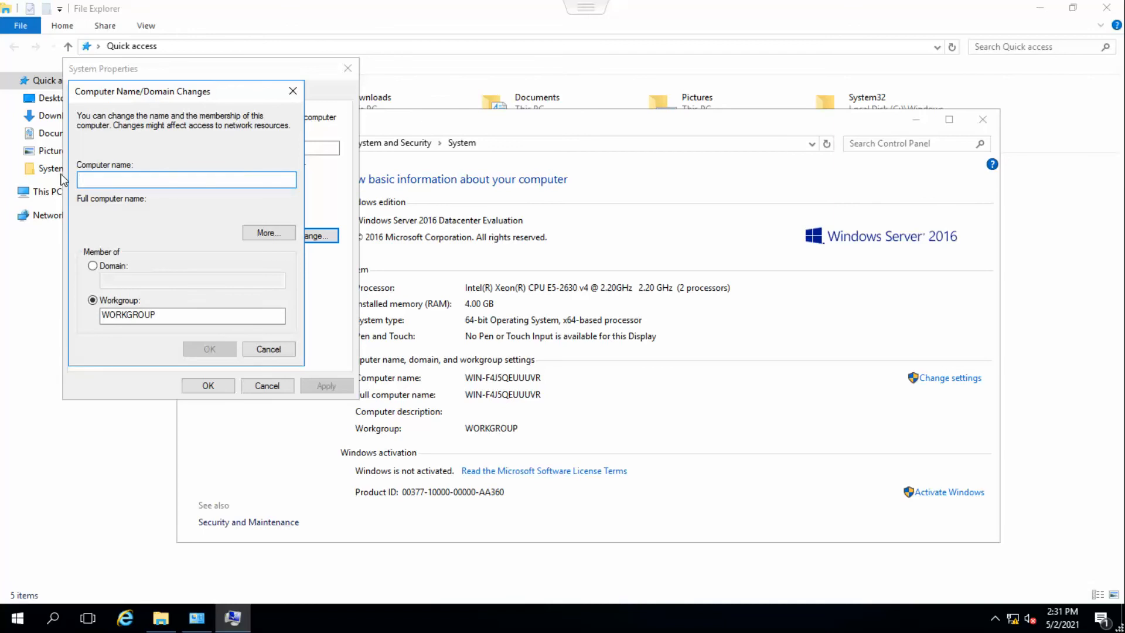
pyautogui.write('PR')
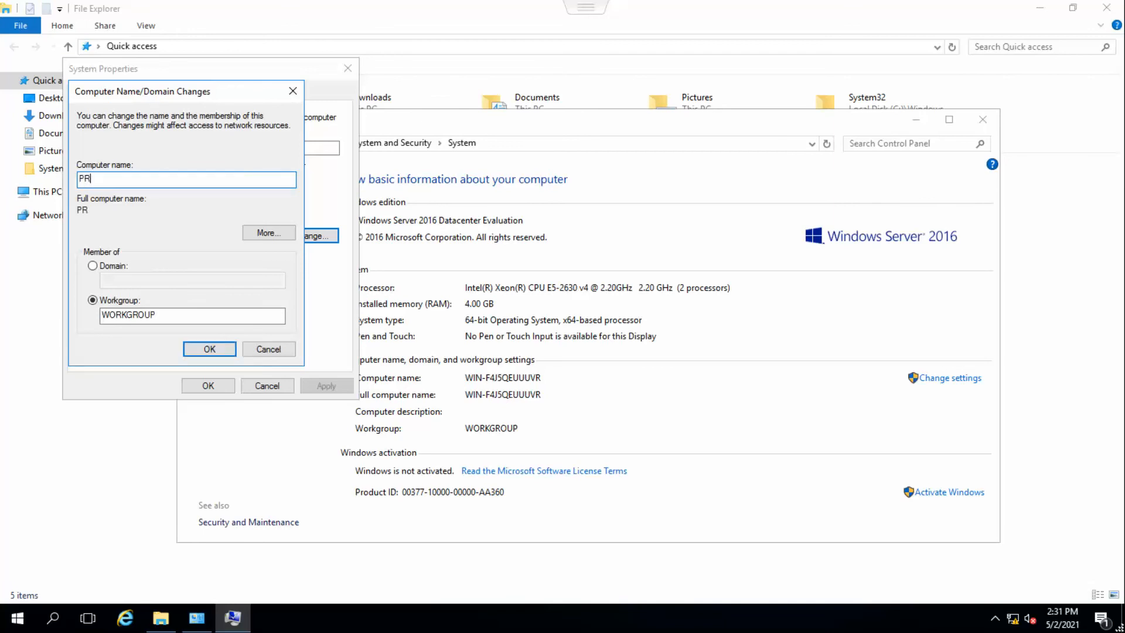
pyautogui.write('A-XDC-001')
# Make the computer a member of the lab.com domain and confirm the change.
pyautogui.click(93, 266)
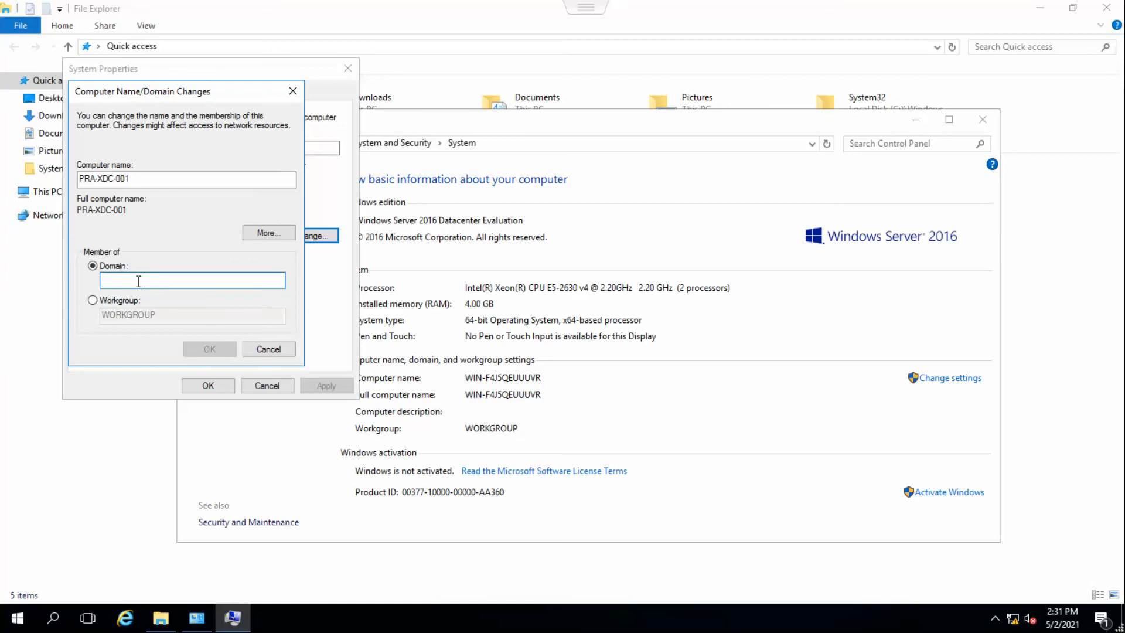
pyautogui.write('lab.com')
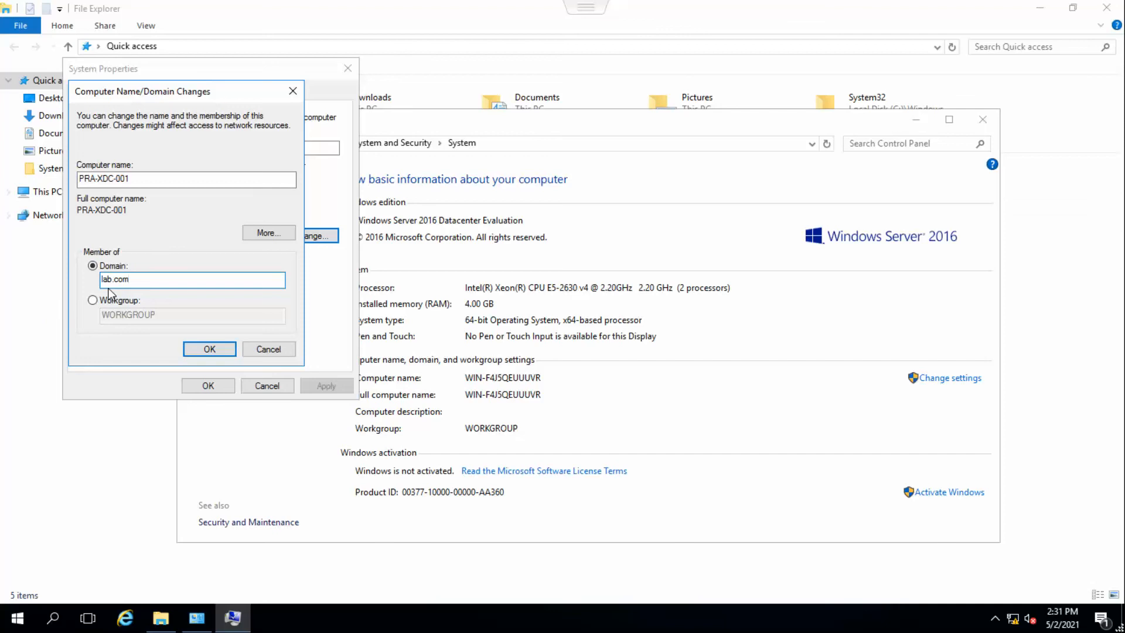
pyautogui.click(210, 349)
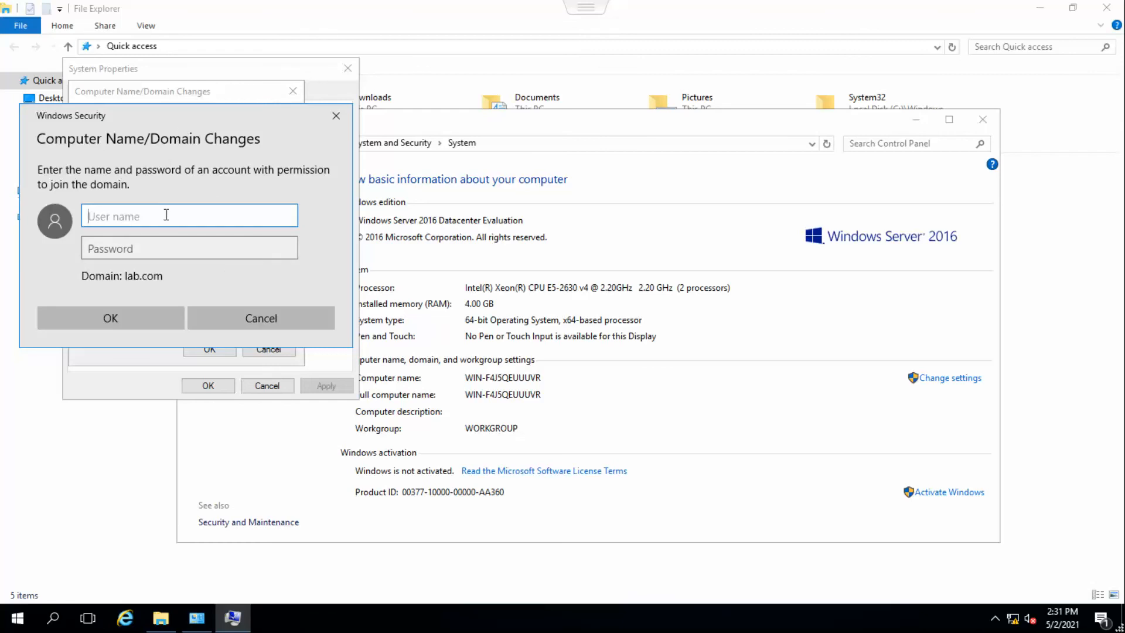
# Authenticate the domain join with the svc_ctxadmin account and its password, then acknowledge the welcome message.
pyautogui.write('svc_ctxadmin')
pyautogui.press('Tab')
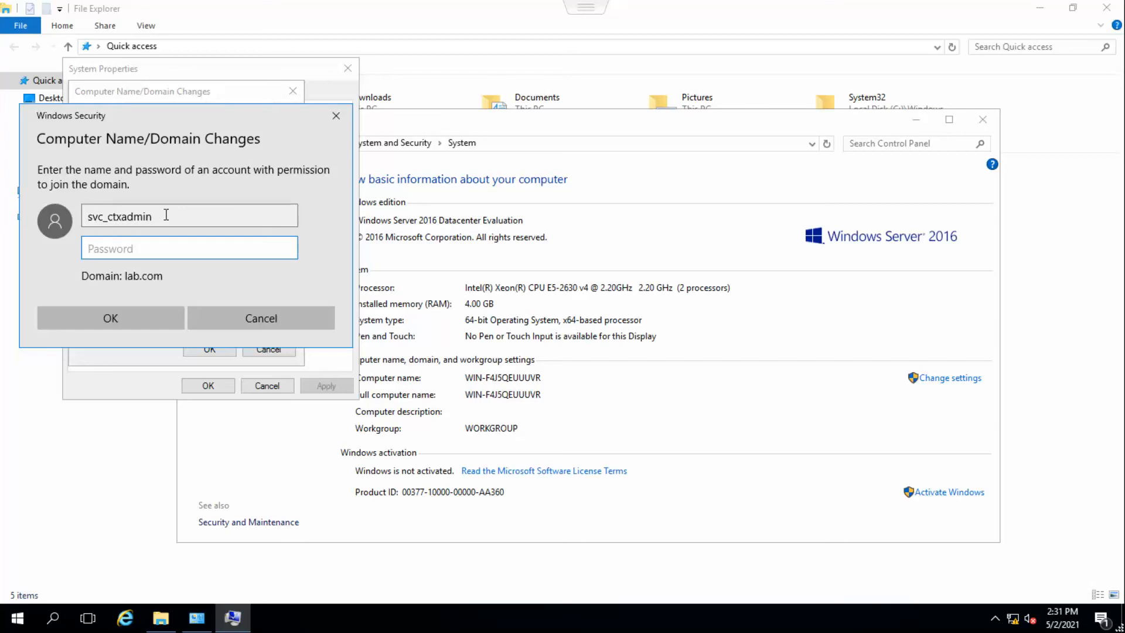
pyautogui.write('•••••••••')
pyautogui.click(130, 319)
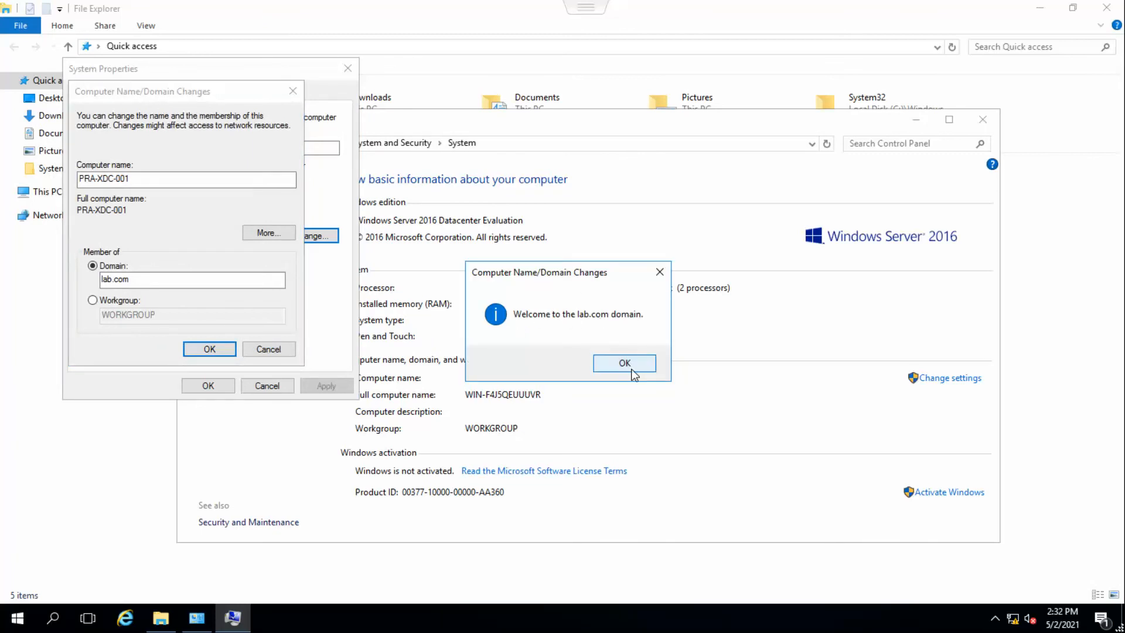
pyautogui.click(631, 370)
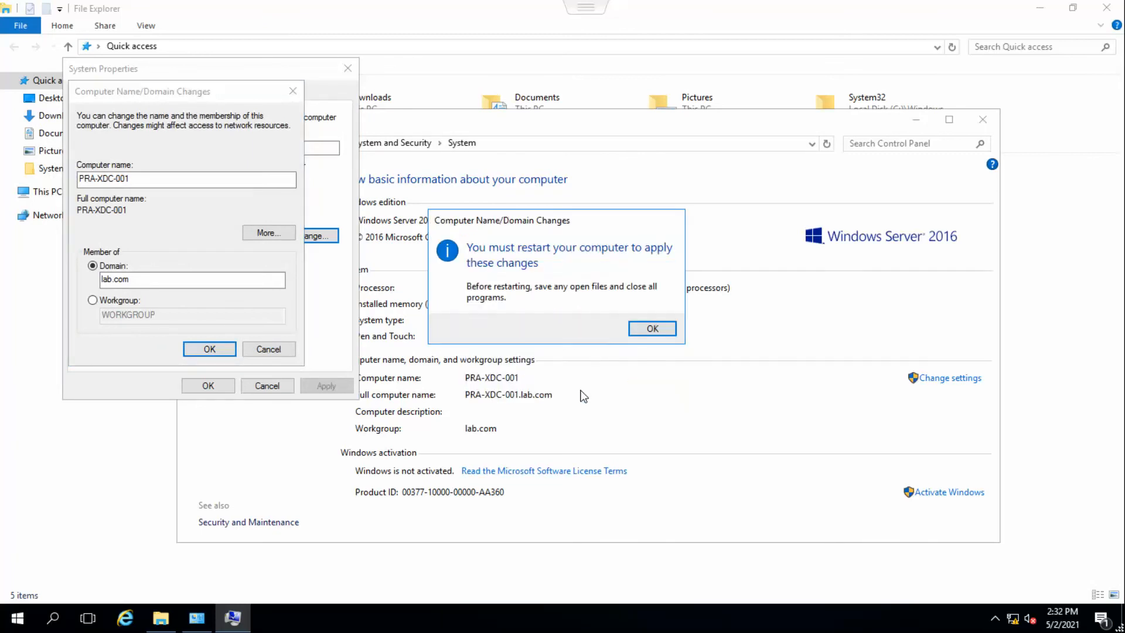
# Acknowledge the restart notice, close System Properties, and restart the computer now.
pyautogui.click(659, 326)
pyautogui.click(222, 387)
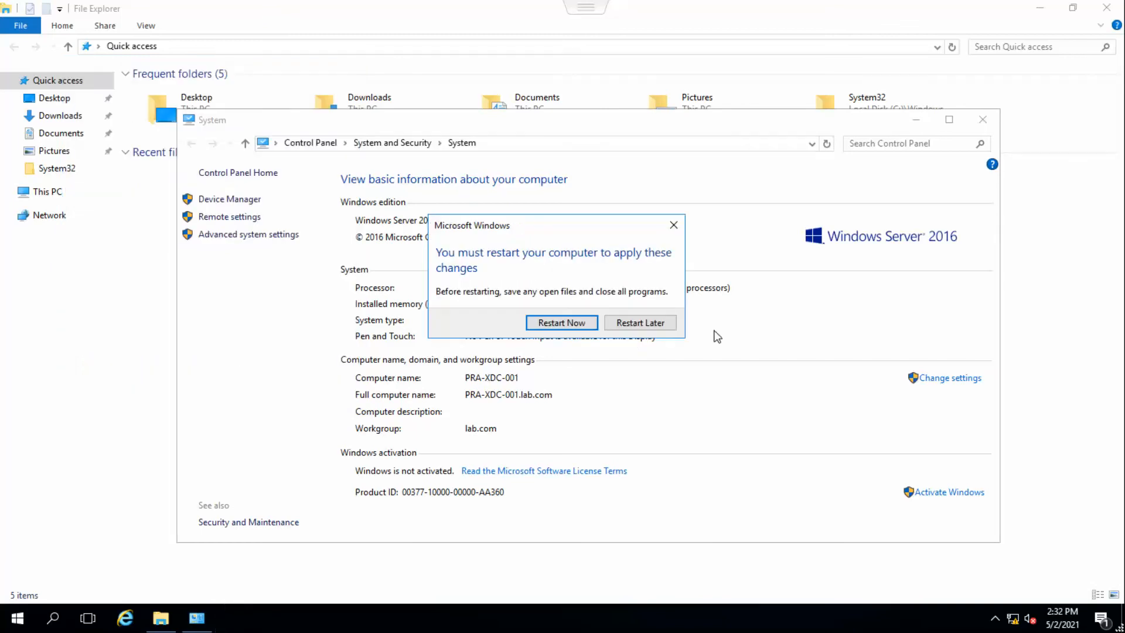
pyautogui.click(592, 327)
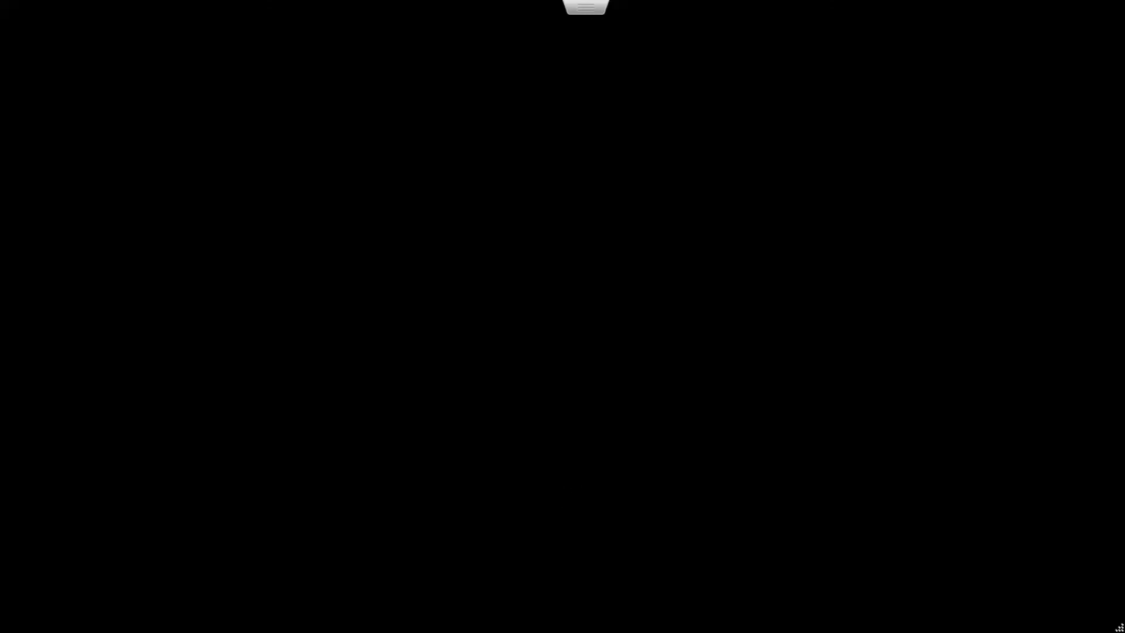
# Send Ctrl-Alt-Delete to the PRA-XDC-001 guest to bring up its sign-in screen in full-screen console.
pyautogui.press('Escape')
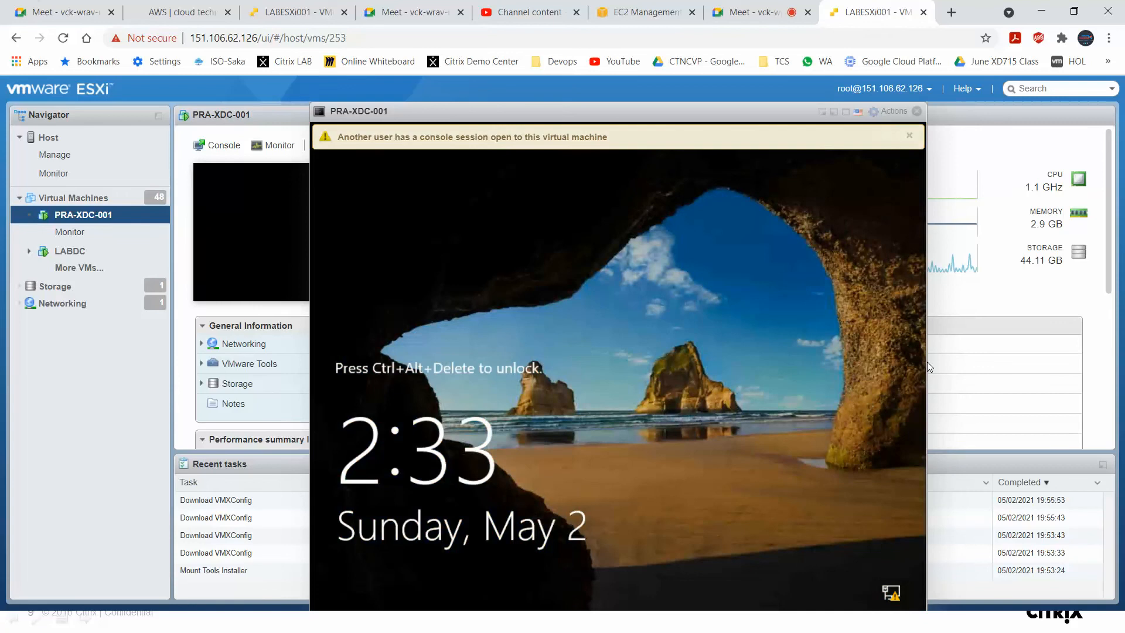
pyautogui.click(909, 138)
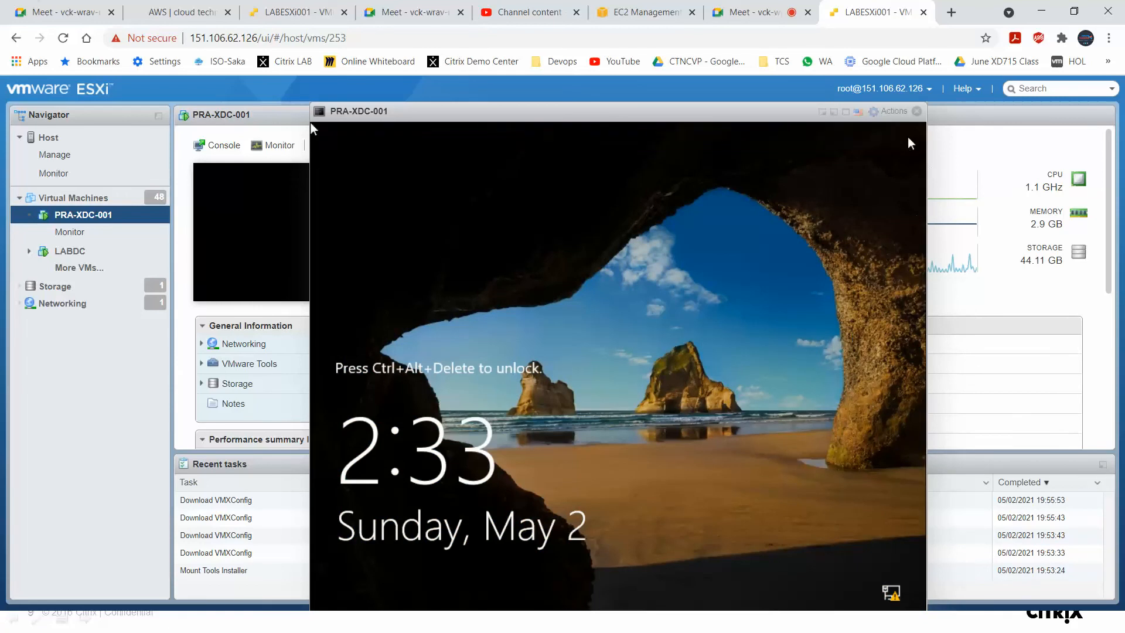
pyautogui.click(895, 113)
pyautogui.moveTo(962, 265)
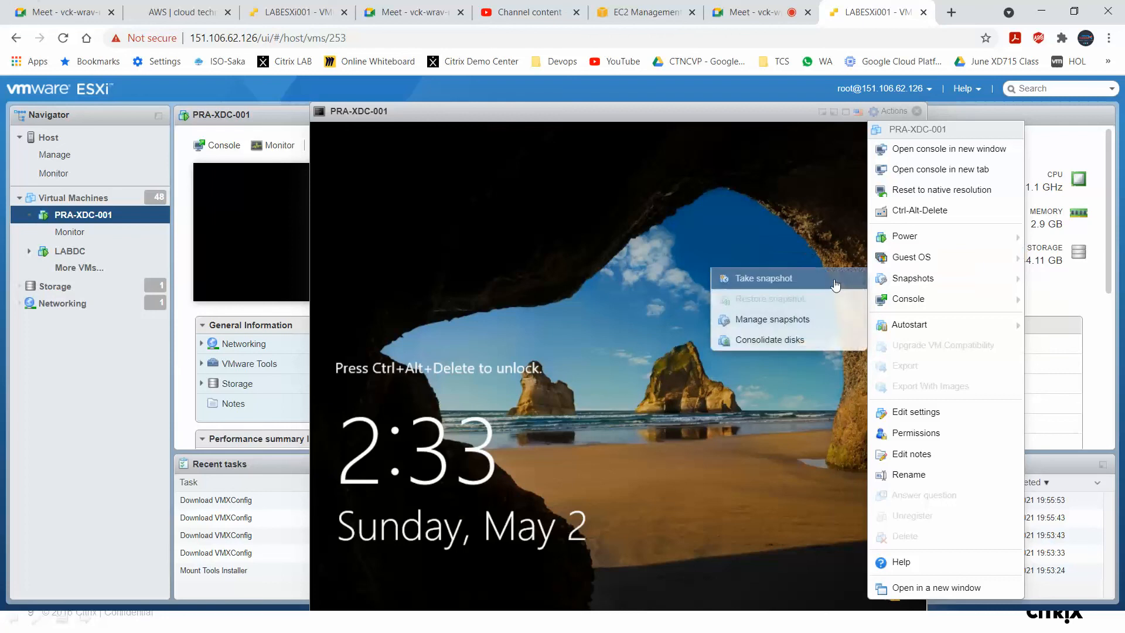
pyautogui.moveTo(932, 283)
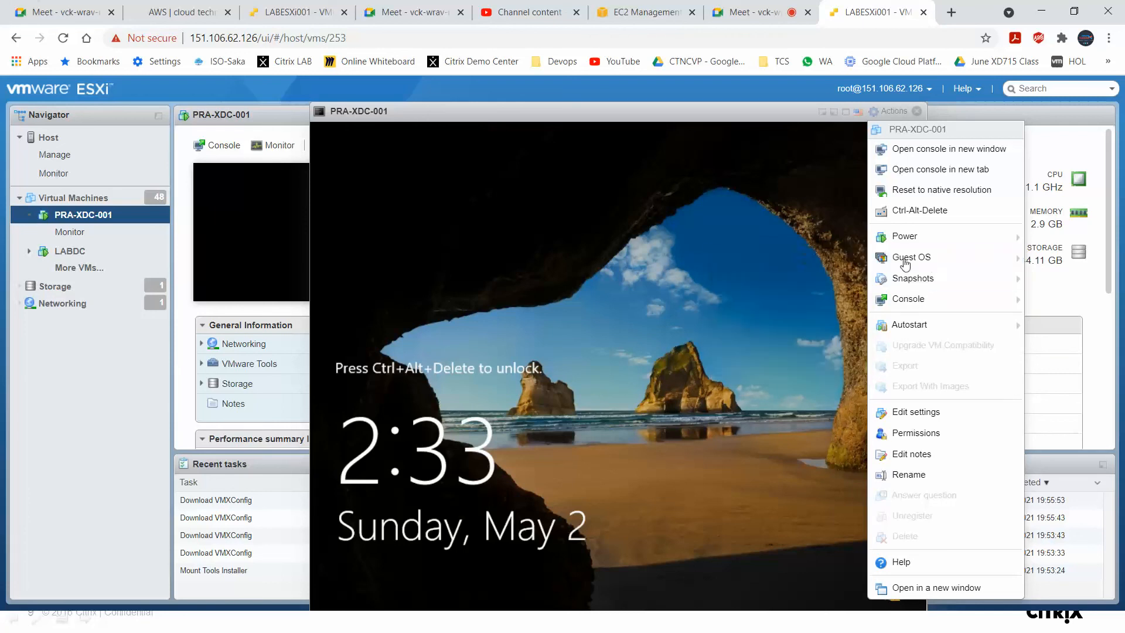
pyautogui.moveTo(725, 310)
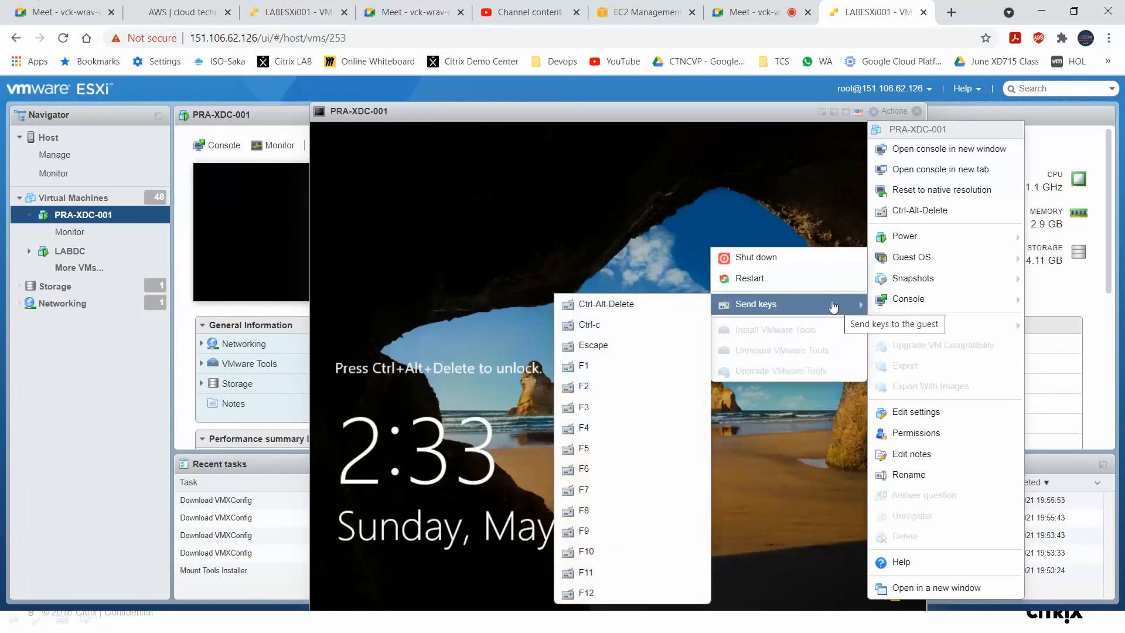
pyautogui.click(685, 306)
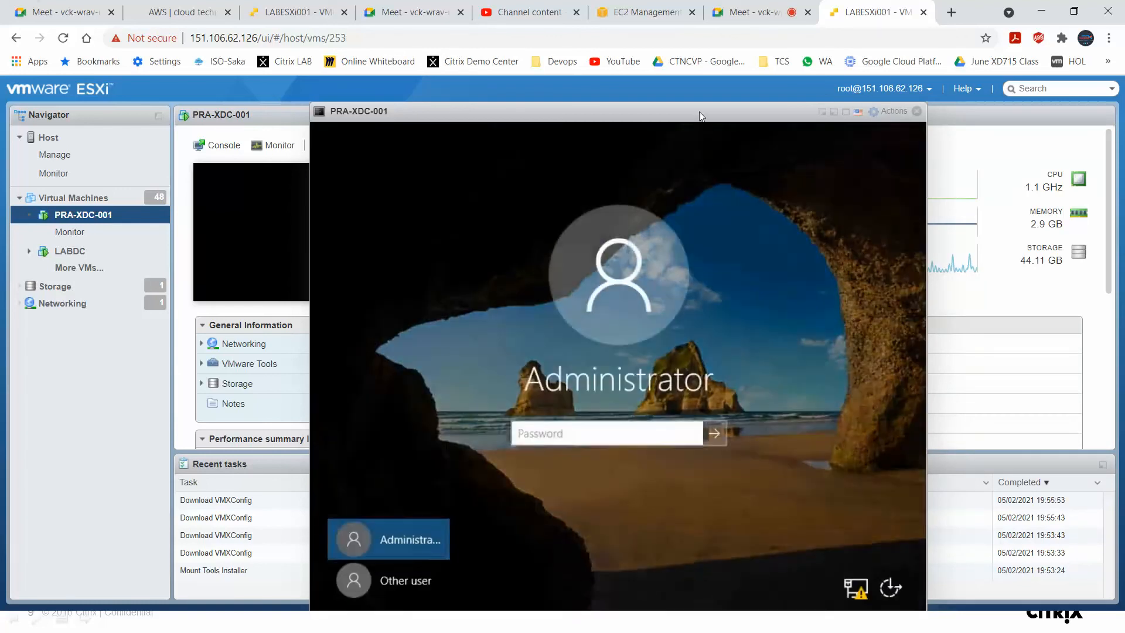
pyautogui.doubleClick(699, 111)
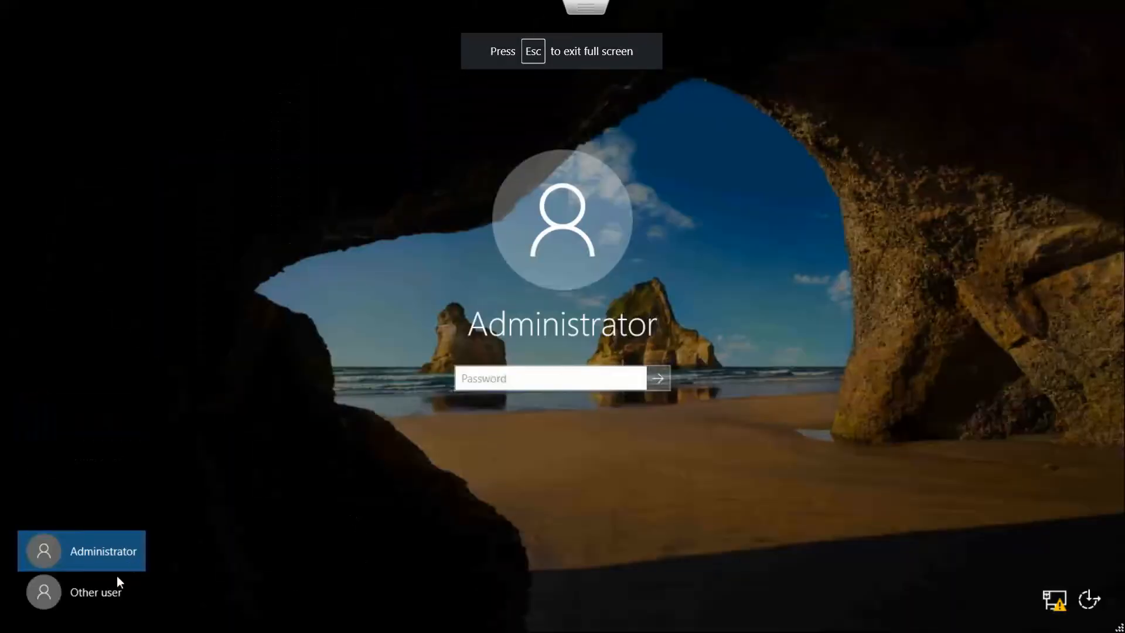
# Sign in as Other user with the domain account svc_ctxadmin and its password.
pyautogui.click(101, 591)
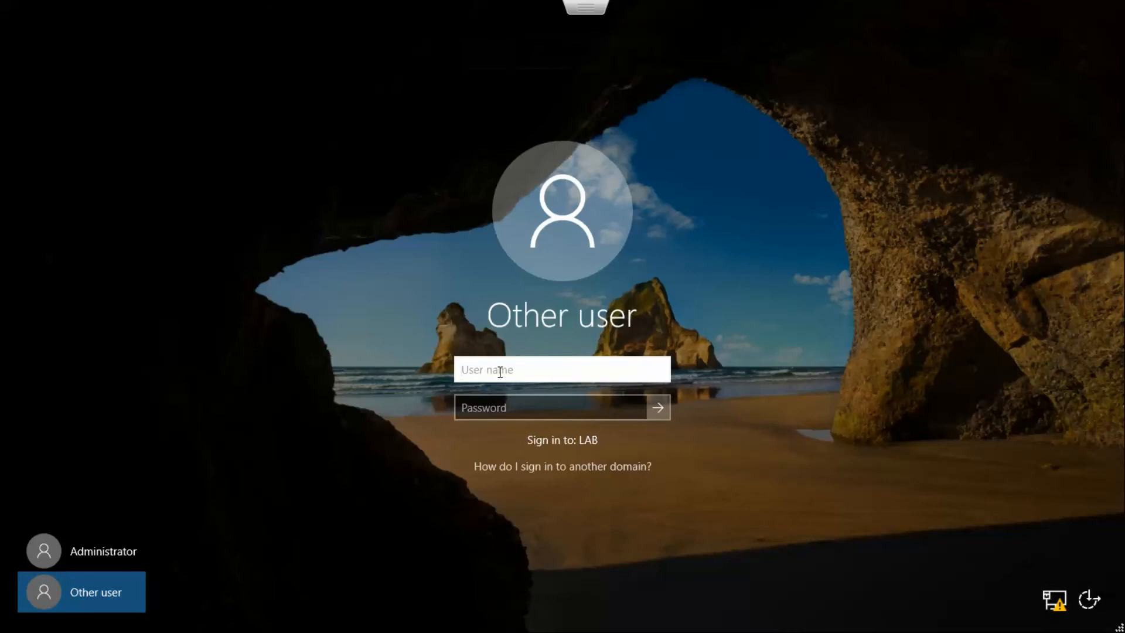
pyautogui.write('svc_ctxadmin')
pyautogui.press('Tab')
pyautogui.write('••')
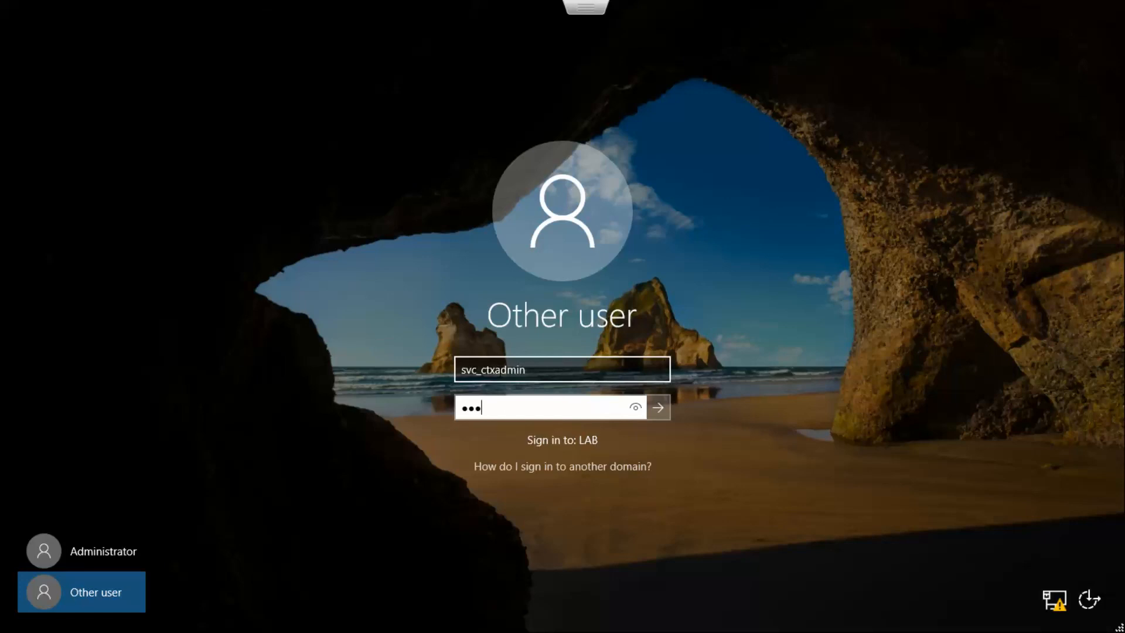
pyautogui.press('Return')
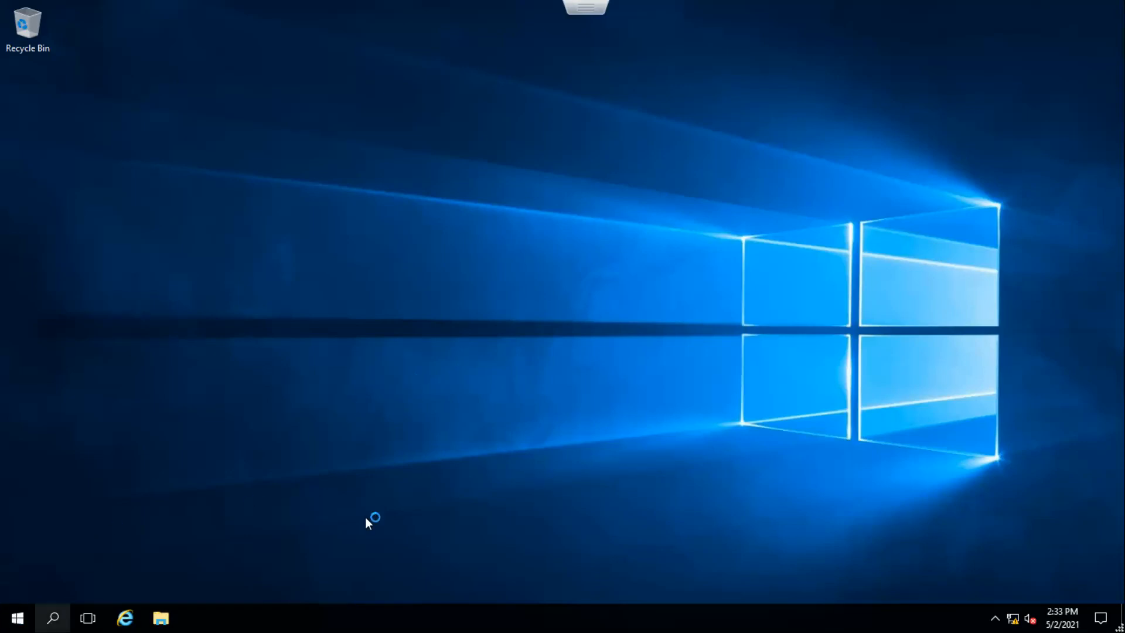
# Run firewall.cpl, turn off Windows Firewall for domain networks, then close the firewall window and Server Manager.
pyautogui.rightClick(17, 619)
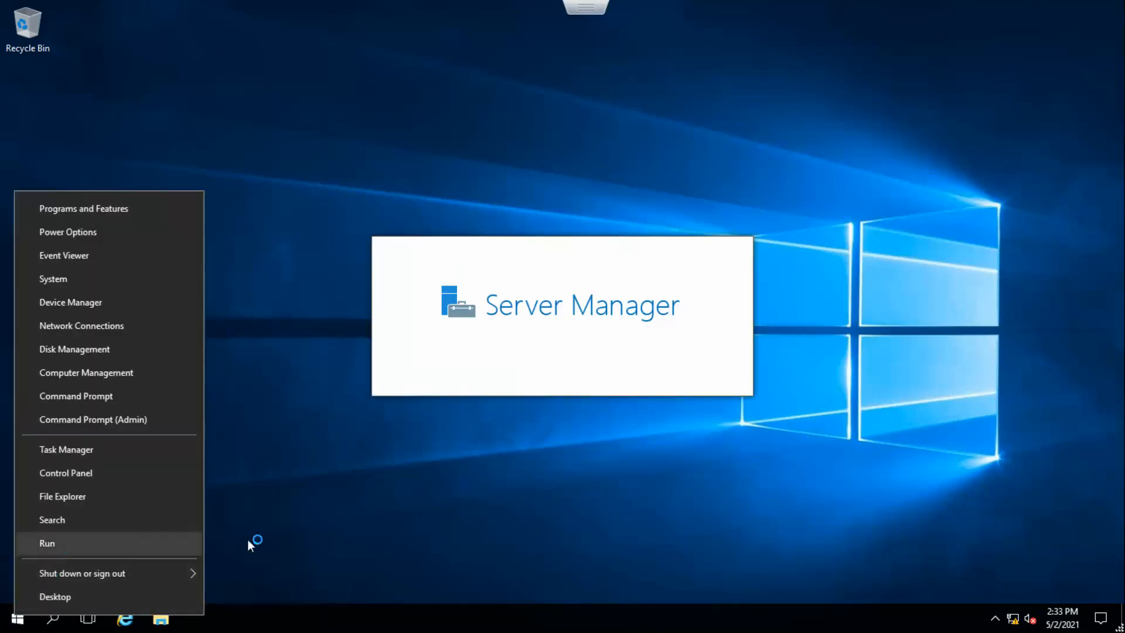
pyautogui.press('r')
pyautogui.write('firewa')
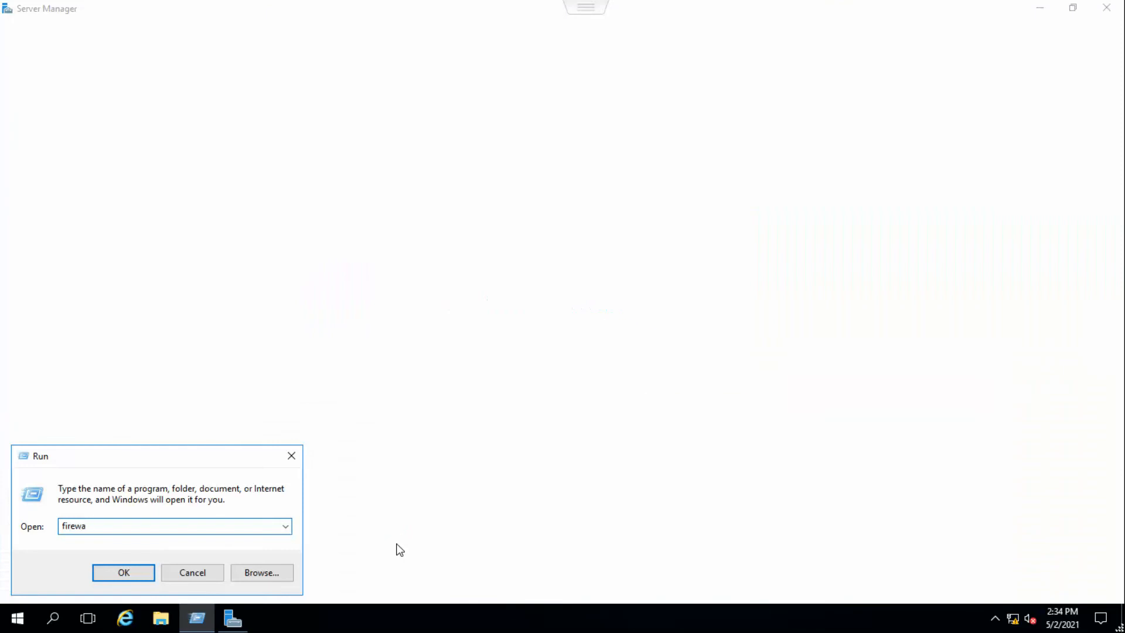
pyautogui.write('ll.cpl')
pyautogui.press('Return')
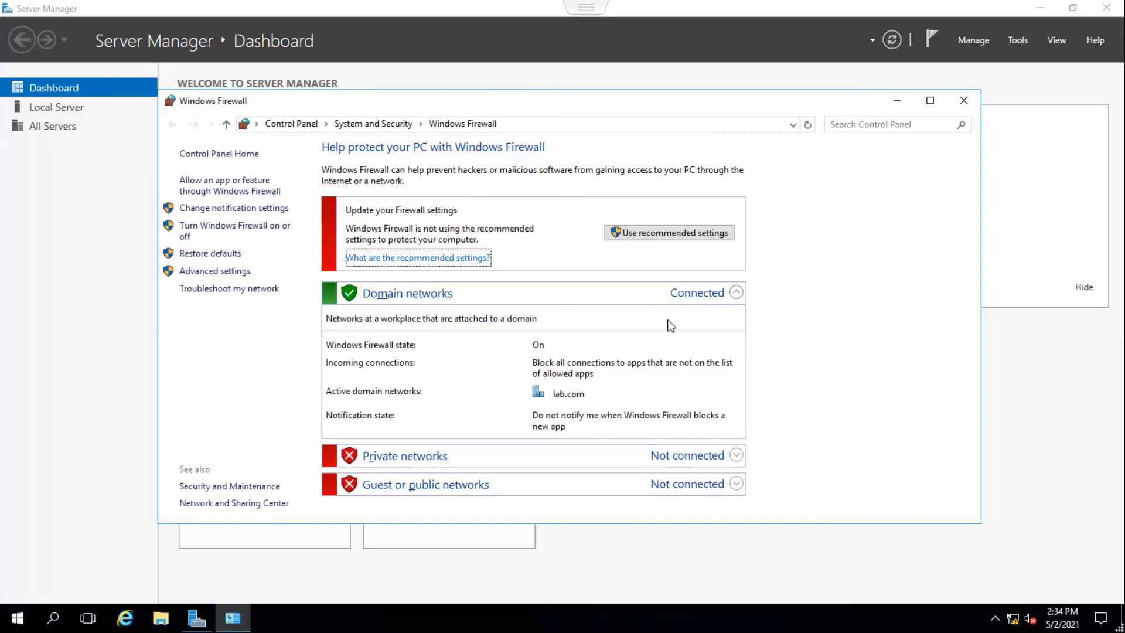
pyautogui.click(247, 228)
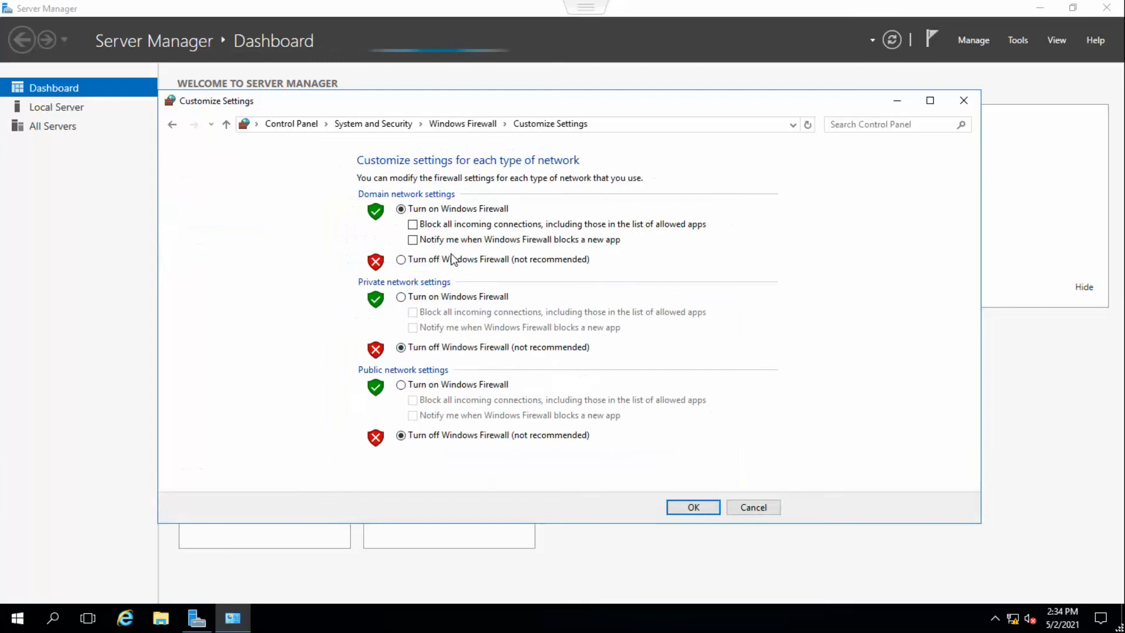
pyautogui.click(455, 259)
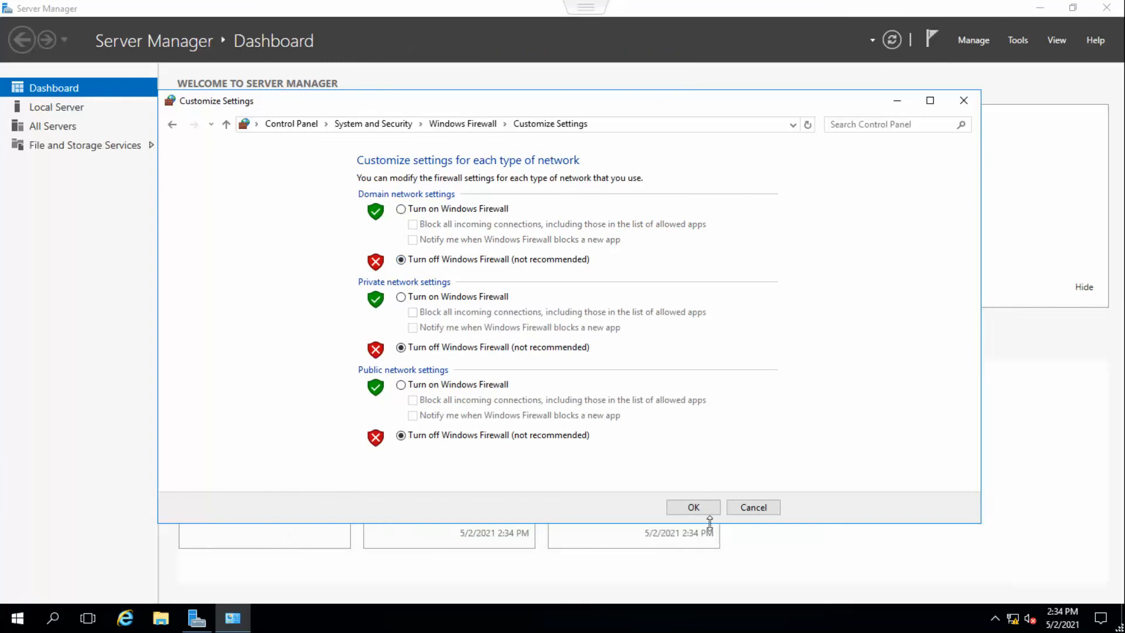
pyautogui.click(694, 508)
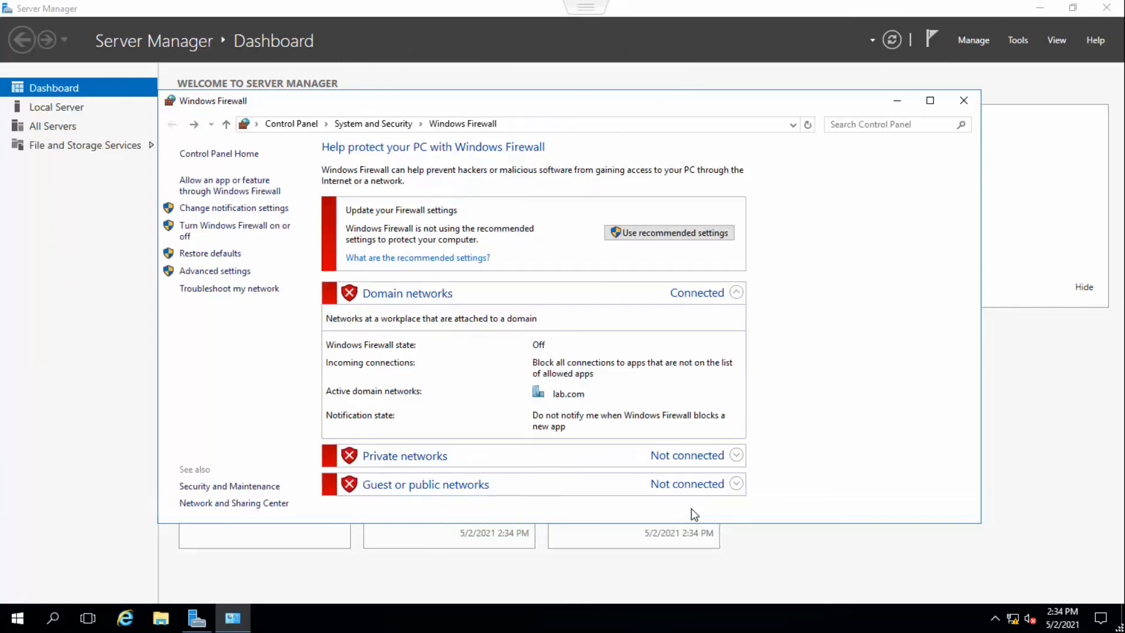
pyautogui.click(964, 100)
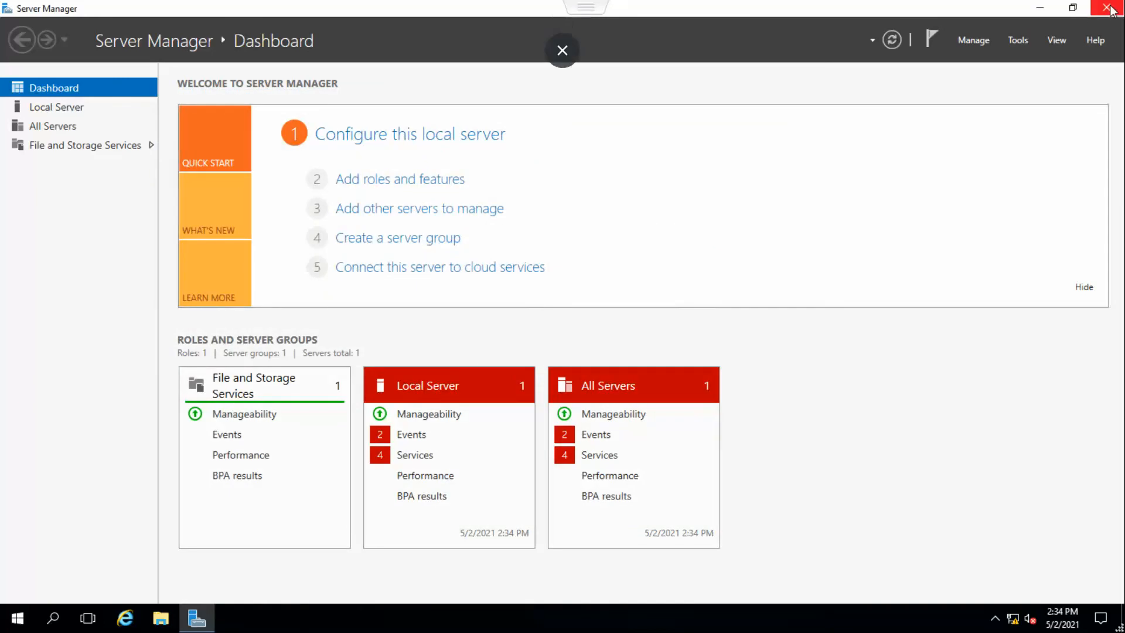
pyautogui.click(1112, 10)
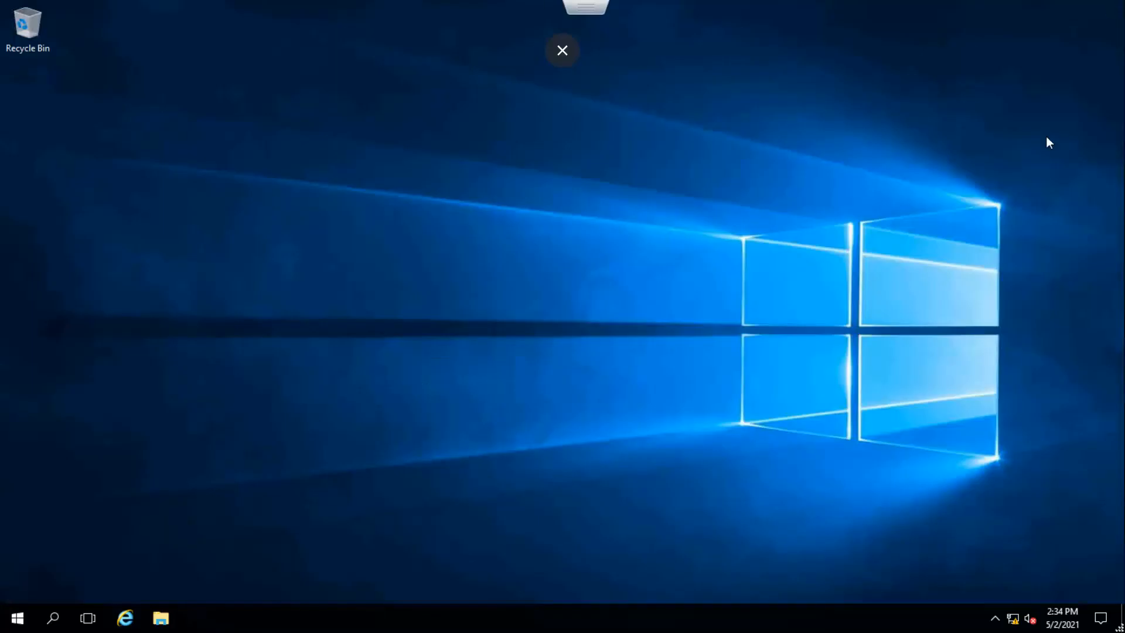
# Edit the VM's settings to switch CD/DVD Drive 1 to Host device and save.
pyautogui.rightClick(704, 291)
pyautogui.click(743, 334)
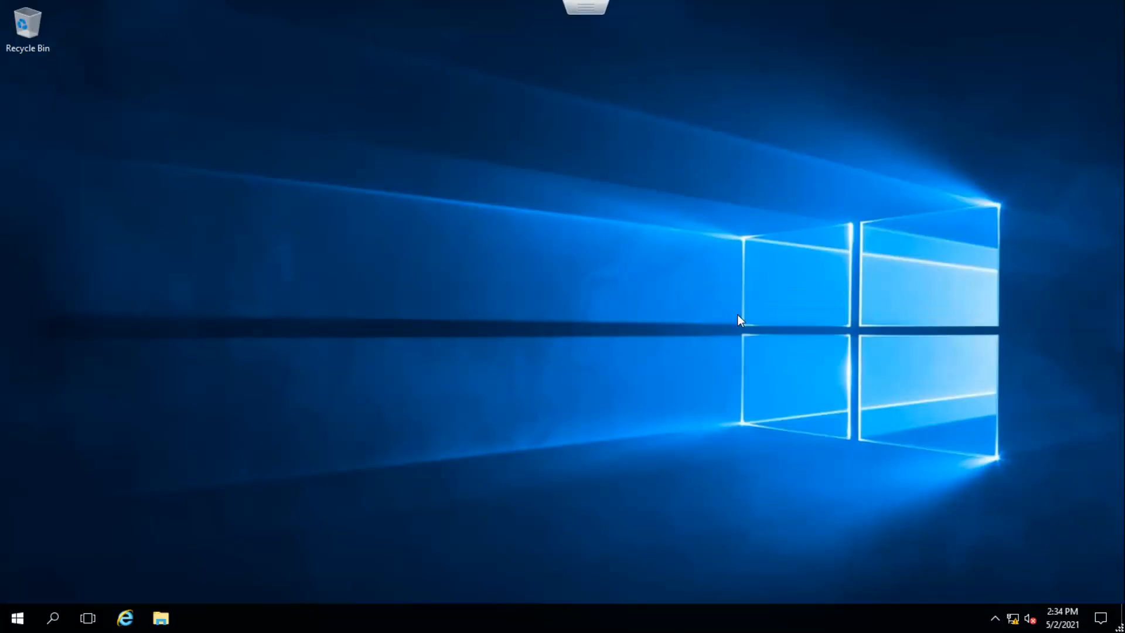
pyautogui.click(593, 4)
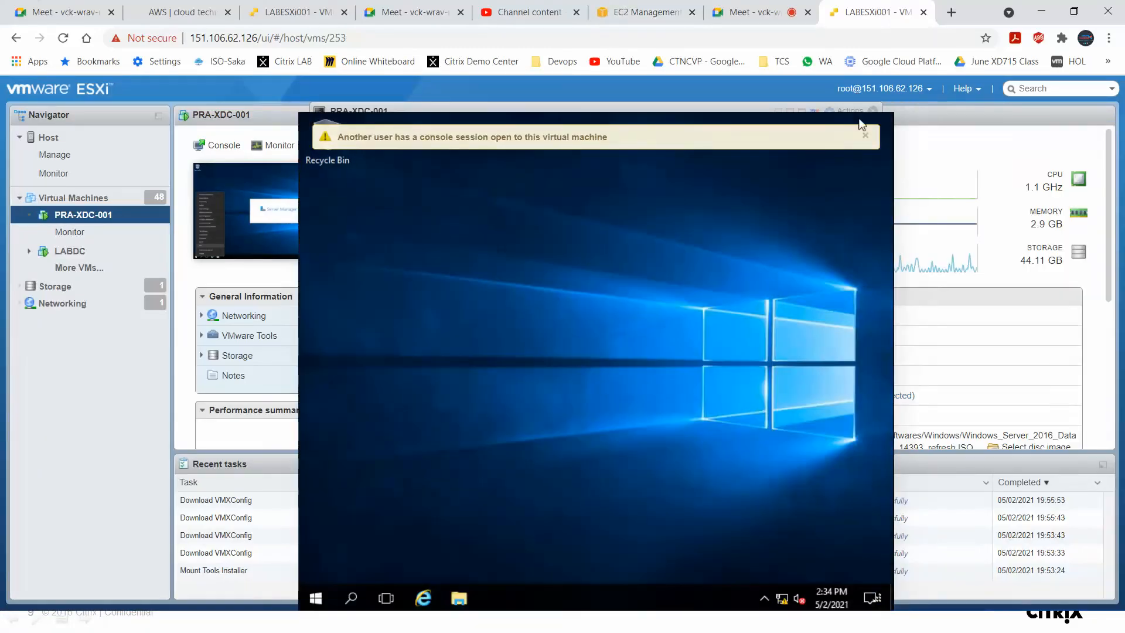
pyautogui.click(871, 112)
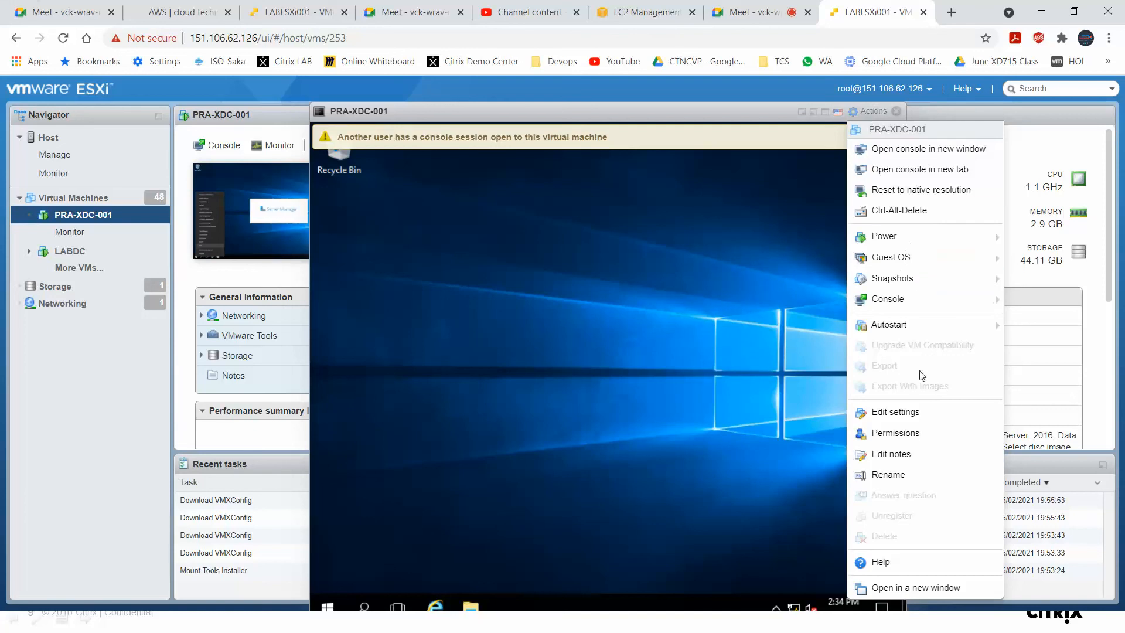
pyautogui.click(917, 416)
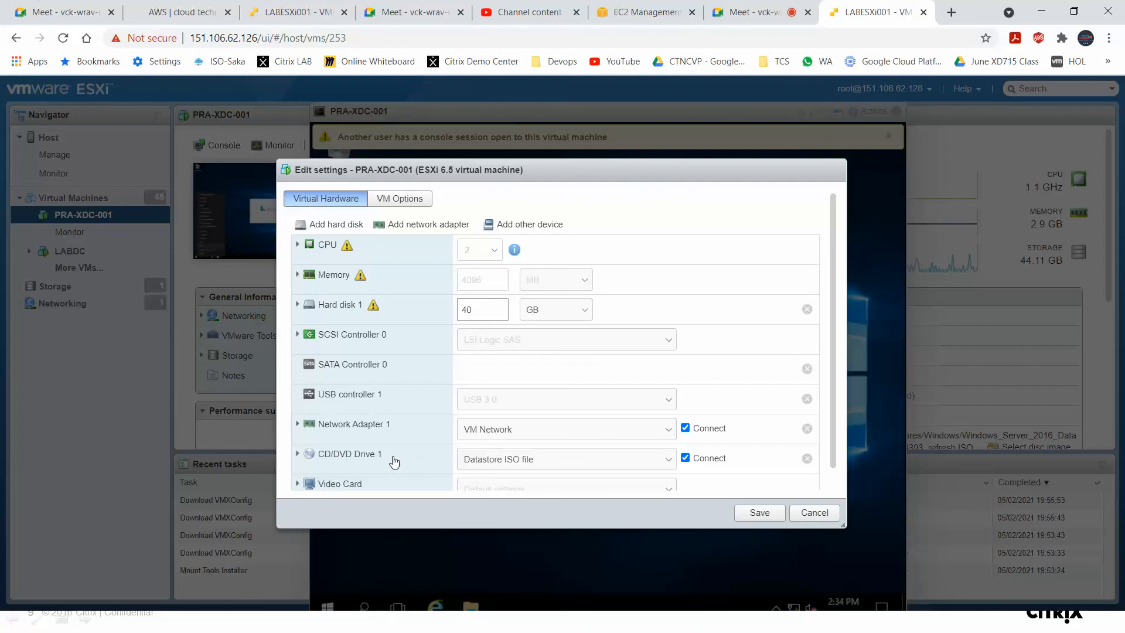
pyautogui.click(631, 465)
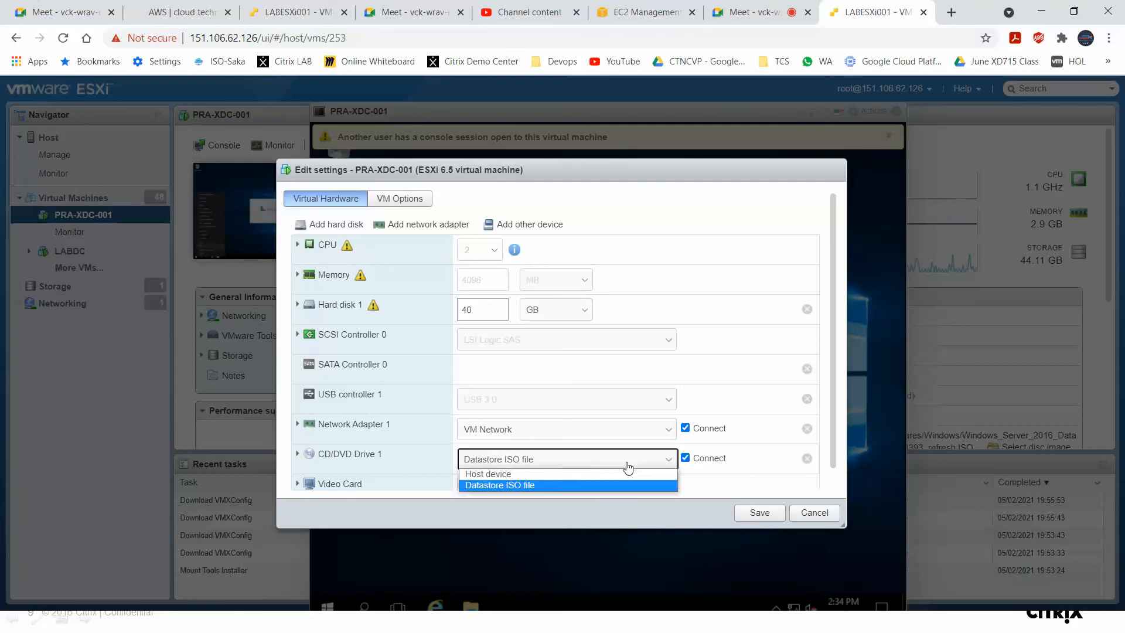
pyautogui.click(528, 485)
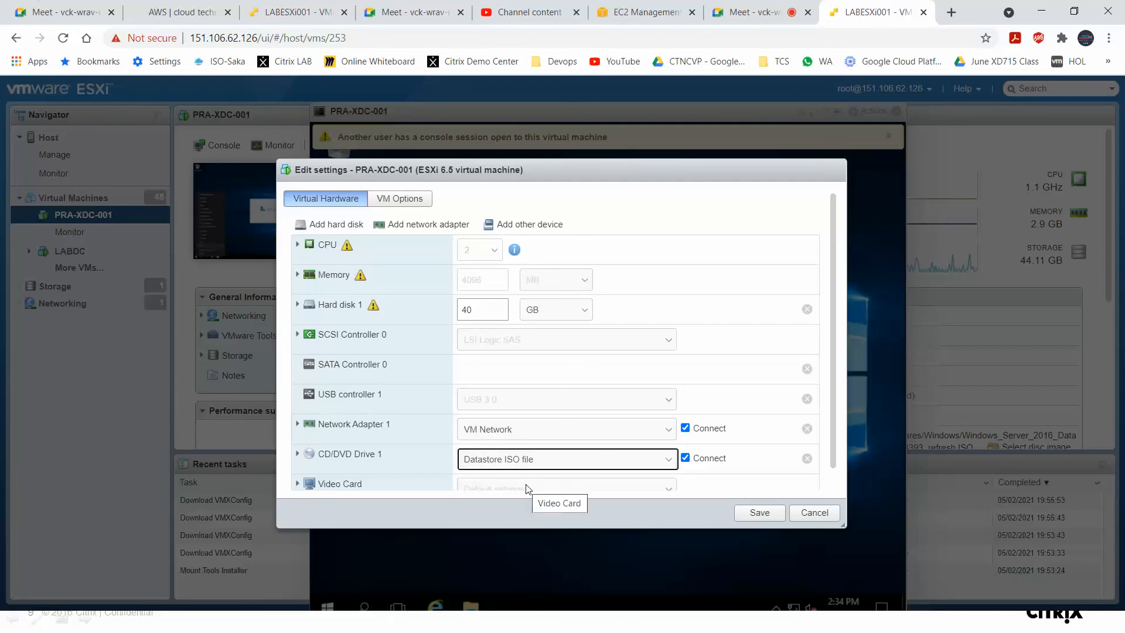
pyautogui.moveTo(644, 172); pyautogui.dragTo(644, 99)
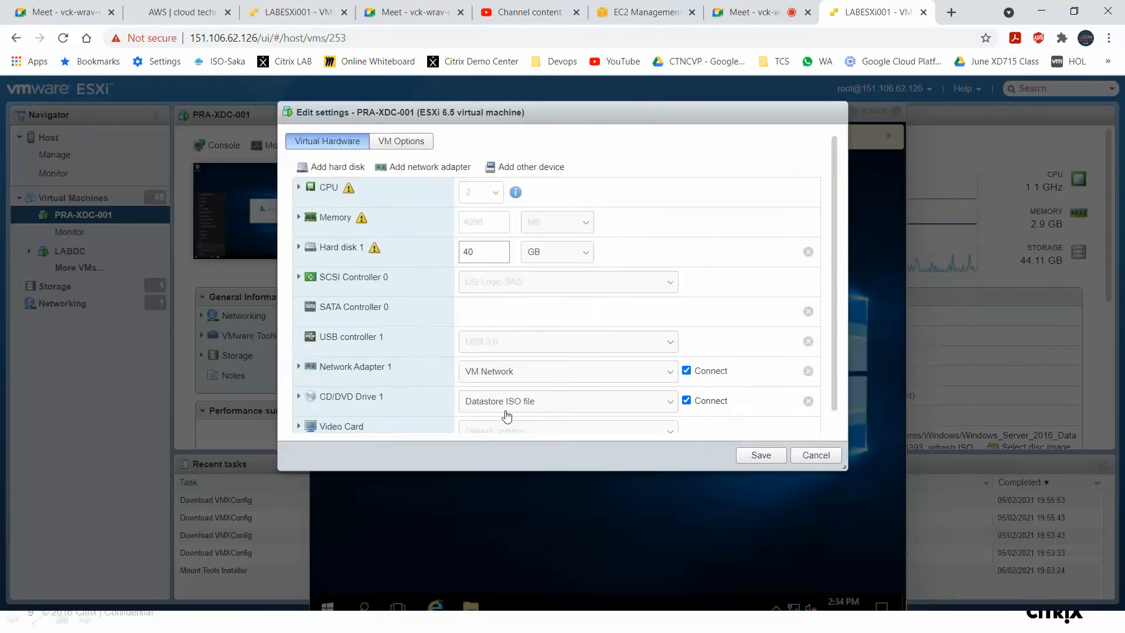
pyautogui.click(641, 404)
pyautogui.click(518, 418)
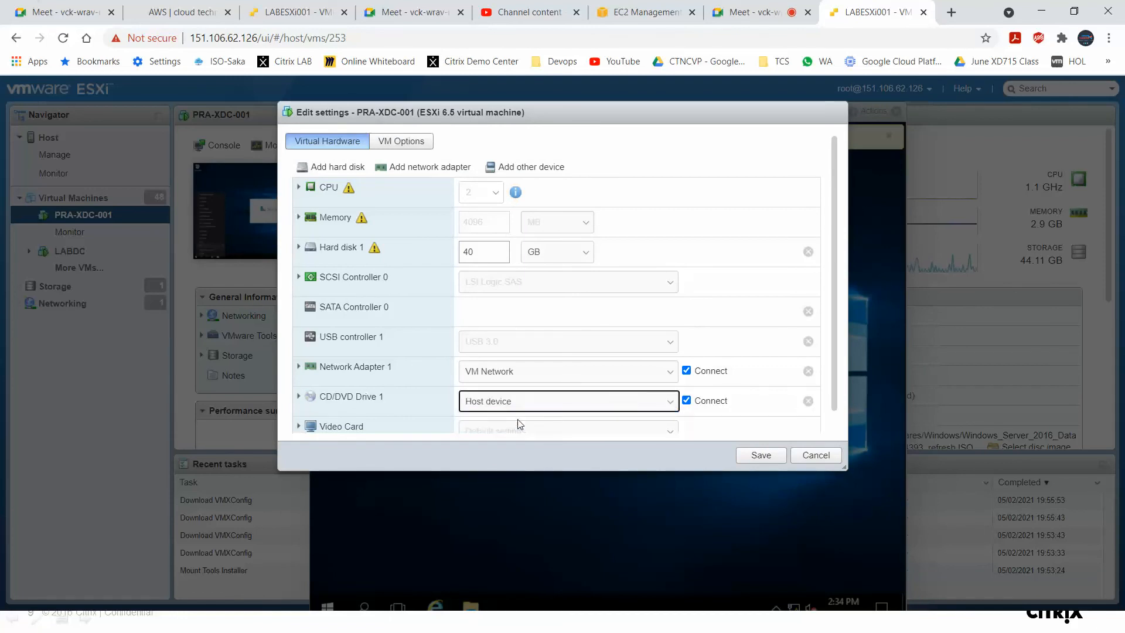
pyautogui.click(753, 456)
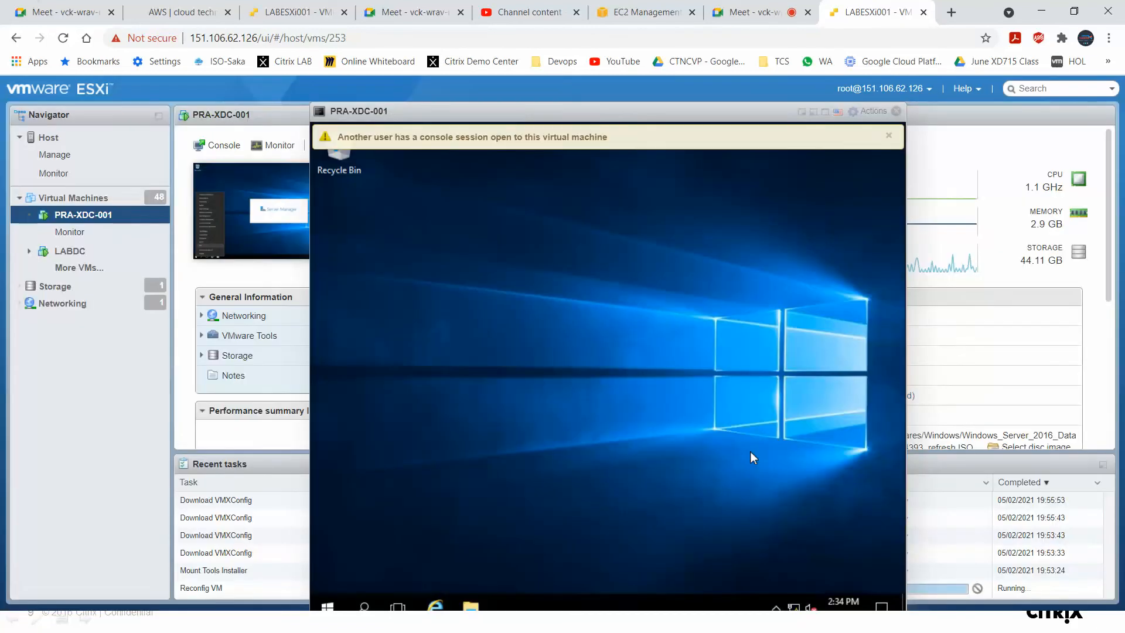
# Edit the PRA-XDC-001 VM's settings and switch CD/DVD Drive 1 to Datastore ISO file.
pyautogui.click(873, 110)
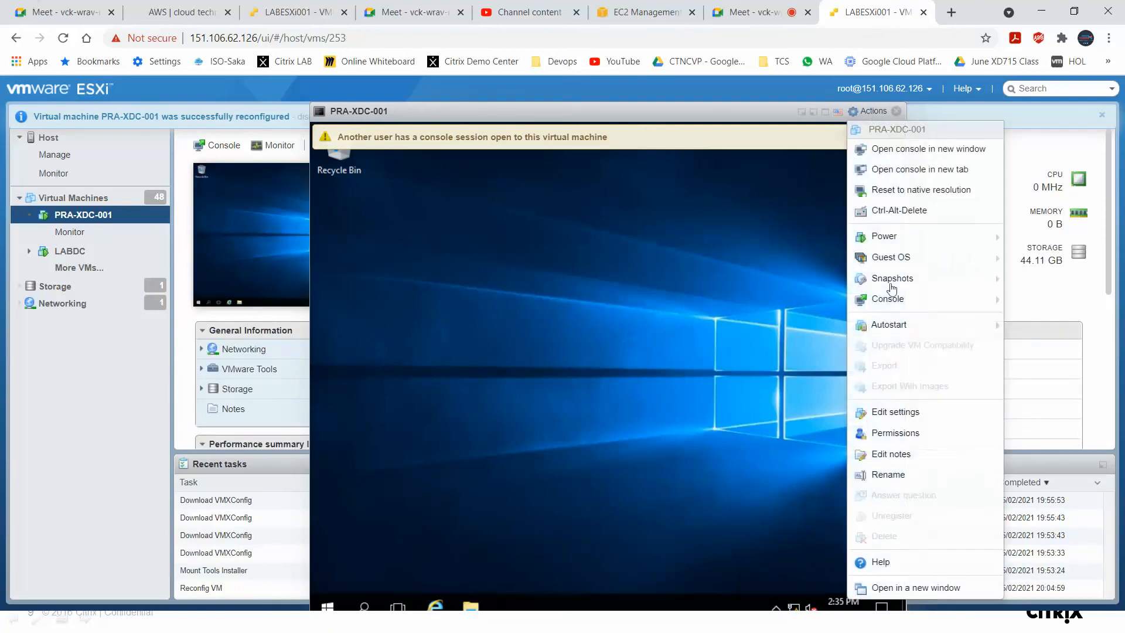
pyautogui.click(897, 412)
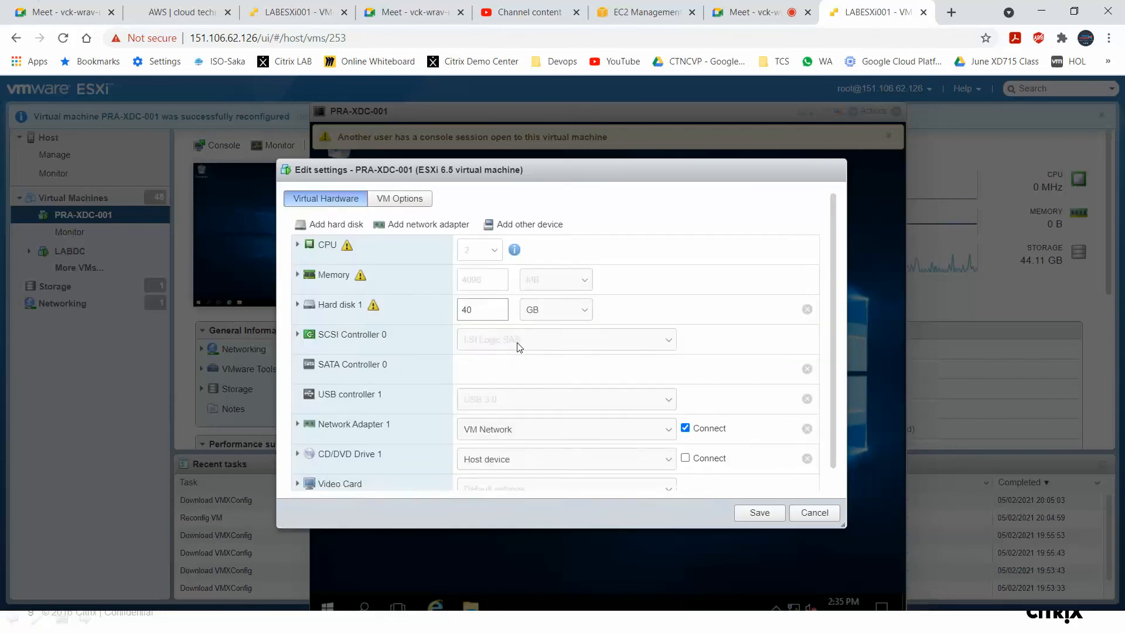
pyautogui.scroll(-1, 467, 455)
pyautogui.click(556, 440)
pyautogui.click(539, 464)
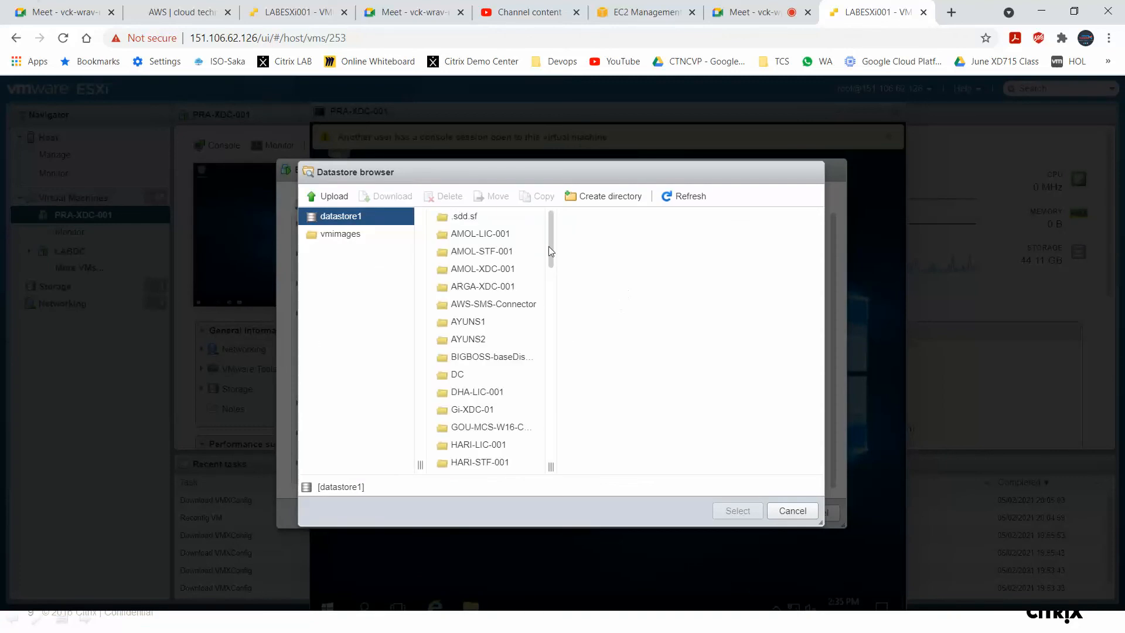
# Browse datastore1 to Softwares/Citrix, select XenApp_and_XenDesktop_7_15_4000.iso for the drive, and save the VM settings.
pyautogui.moveTo(550, 251); pyautogui.dragTo(543, 417)
pyautogui.click(485, 407)
pyautogui.scroll(-5, 485, 407)
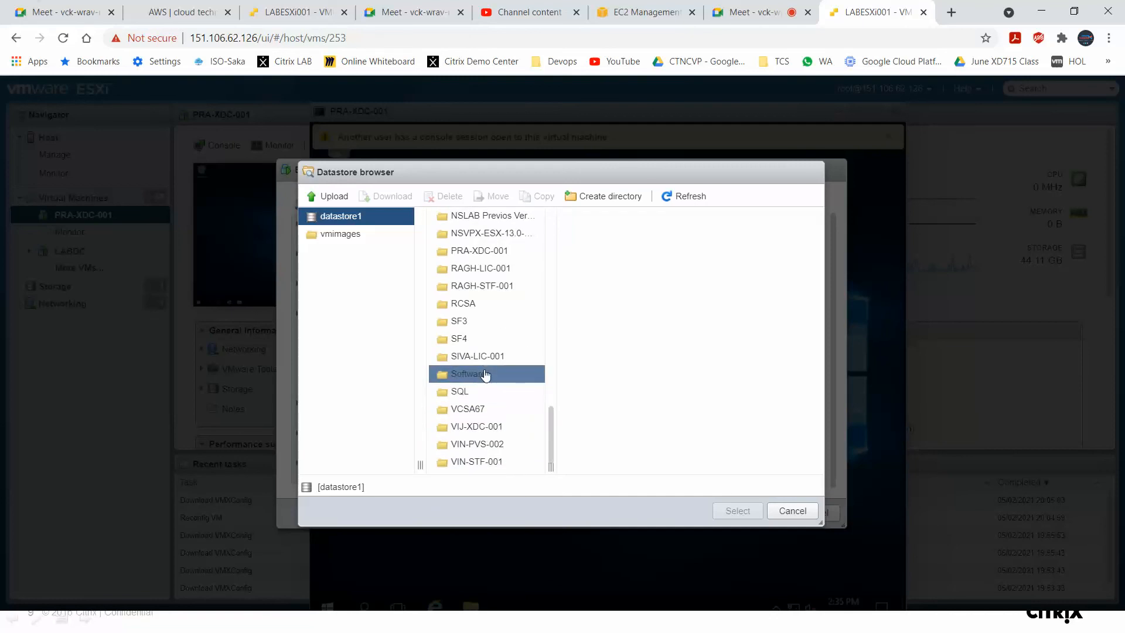
pyautogui.click(485, 374)
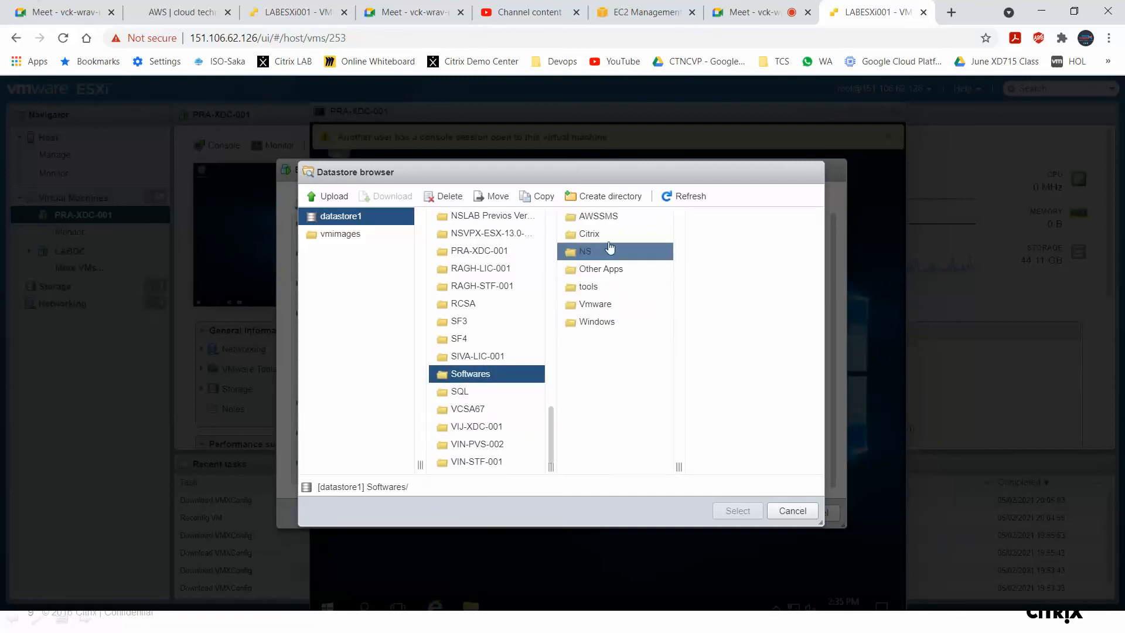
pyautogui.click(609, 234)
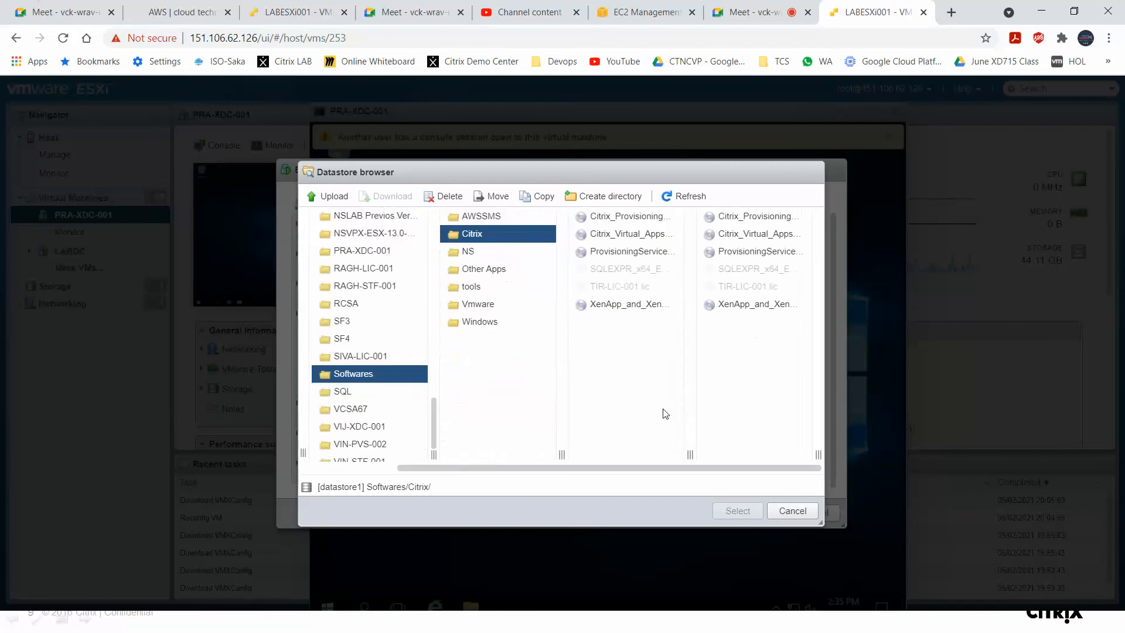
pyautogui.moveTo(689, 454); pyautogui.dragTo(768, 441)
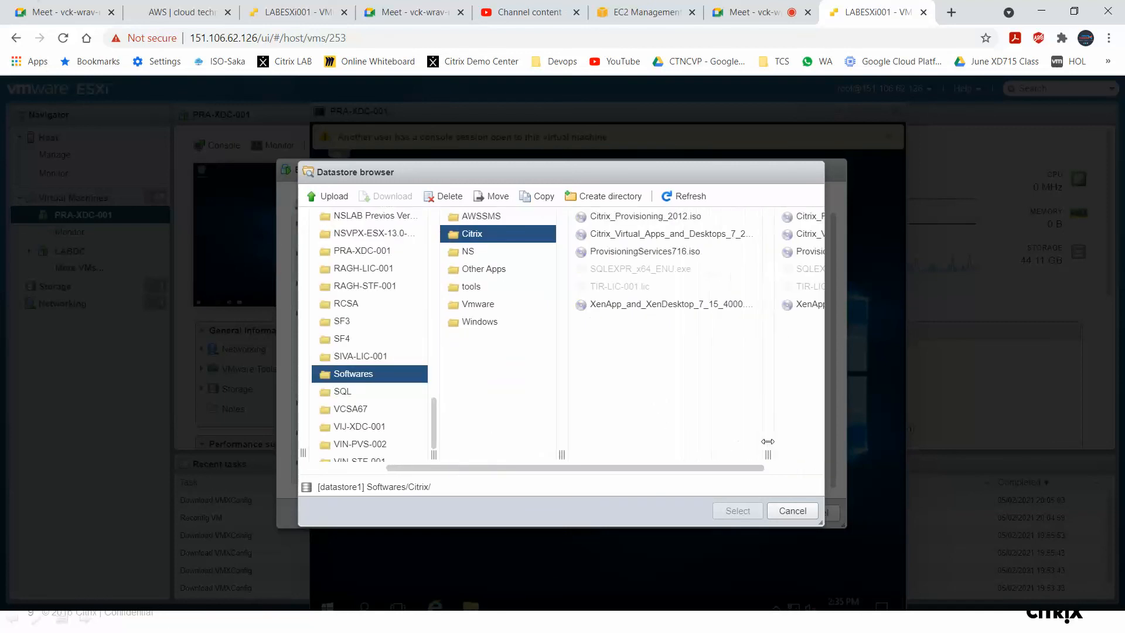
pyautogui.moveTo(563, 455); pyautogui.dragTo(513, 451)
pyautogui.moveTo(717, 454); pyautogui.dragTo(747, 451)
pyautogui.click(666, 302)
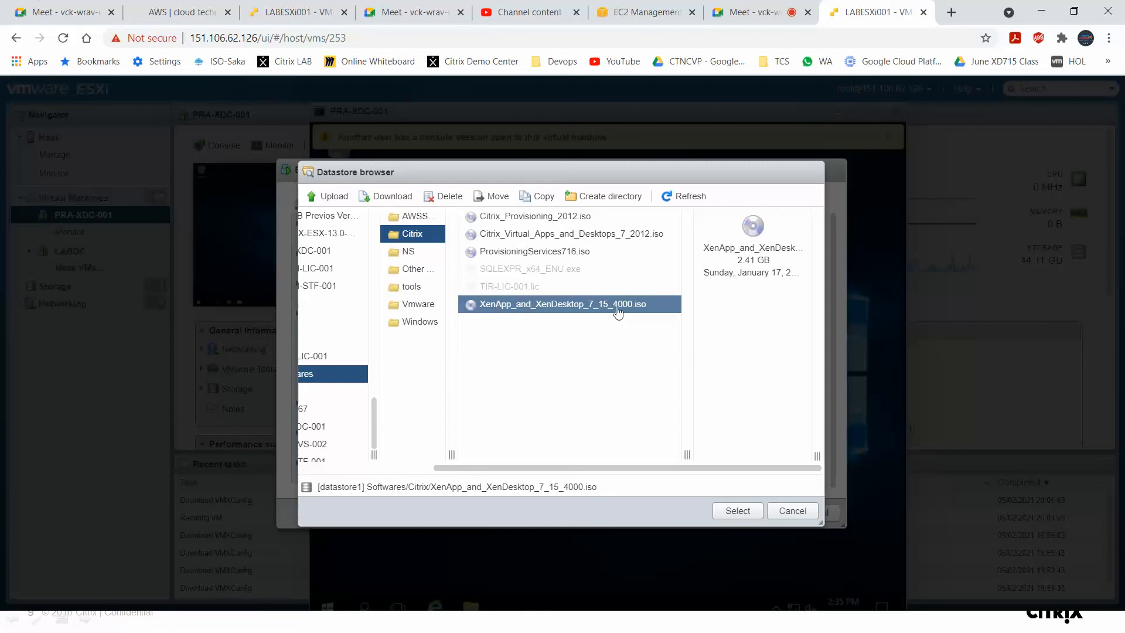
pyautogui.click(738, 511)
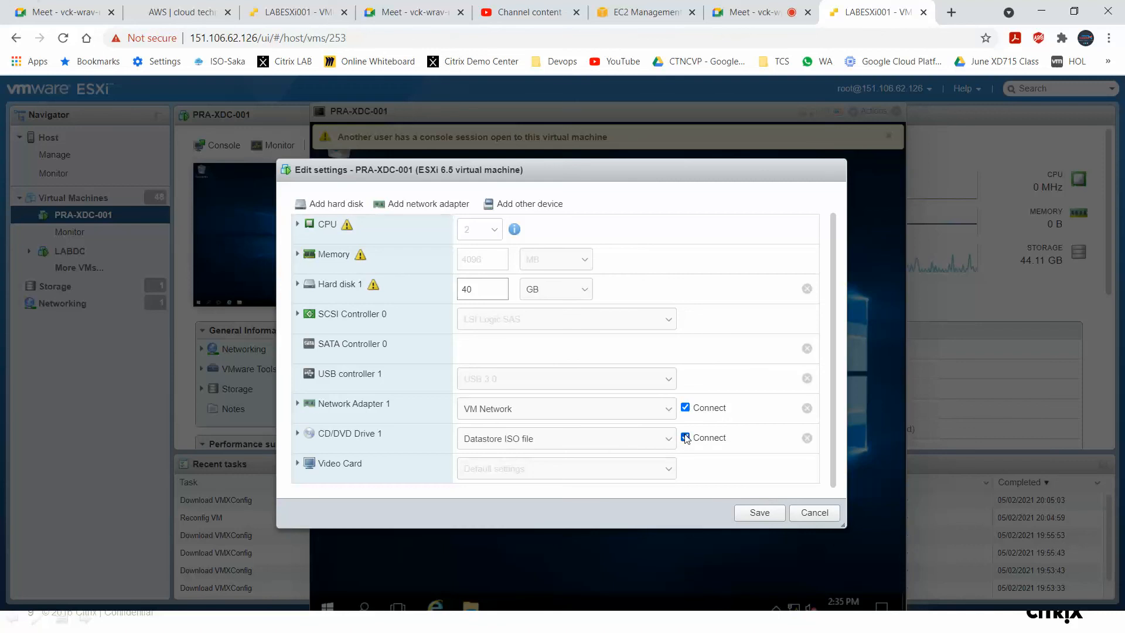
pyautogui.click(756, 514)
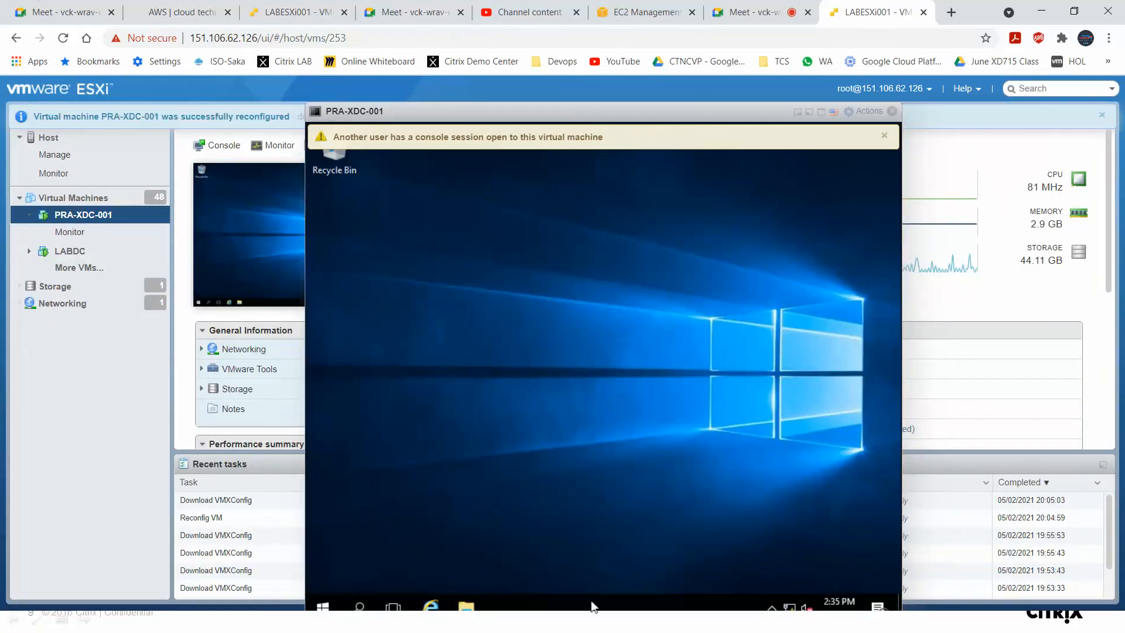
# In the full-screen guest console, run the installer from the mounted DVD drive under This PC and approve the UAC prompt.
pyautogui.doubleClick(679, 110)
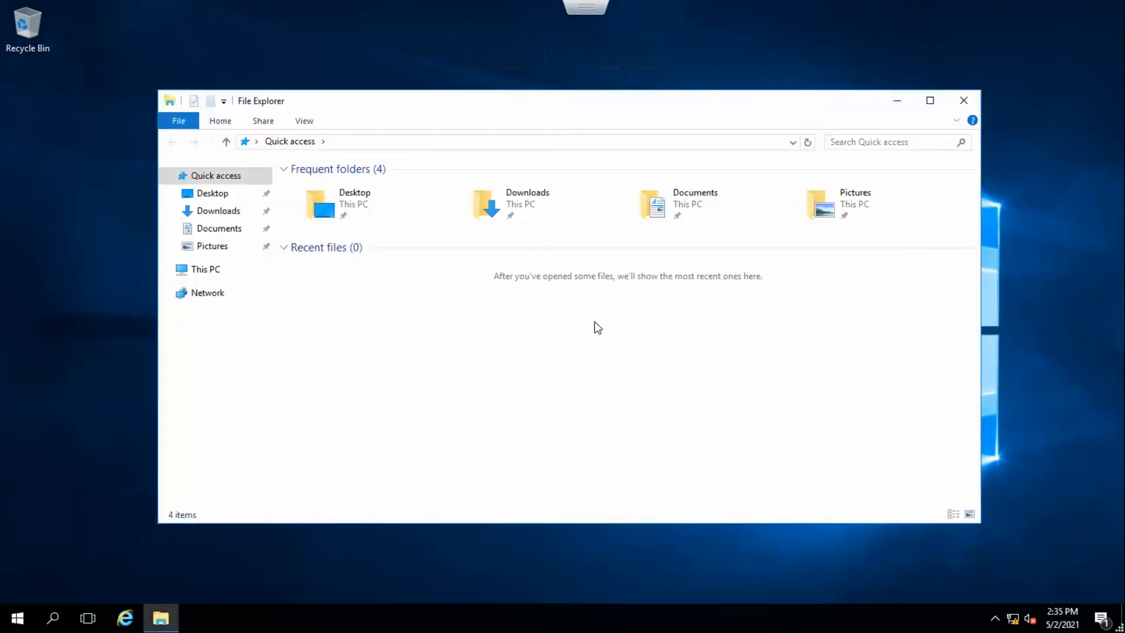
pyautogui.click(224, 273)
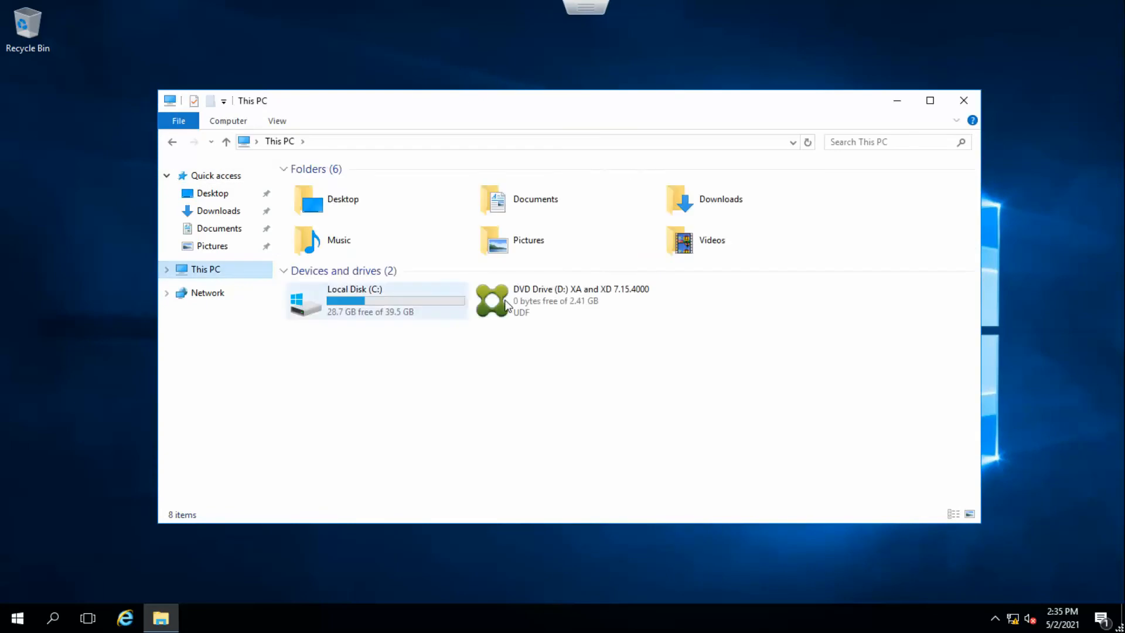
pyautogui.rightClick(570, 294)
pyautogui.click(642, 306)
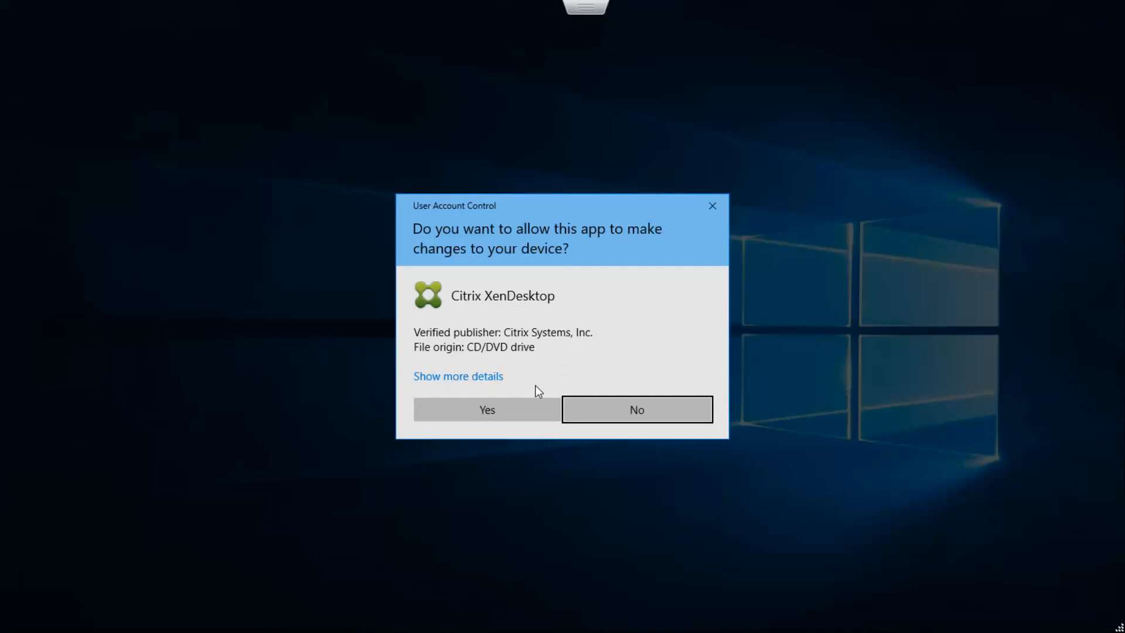
pyautogui.click(511, 410)
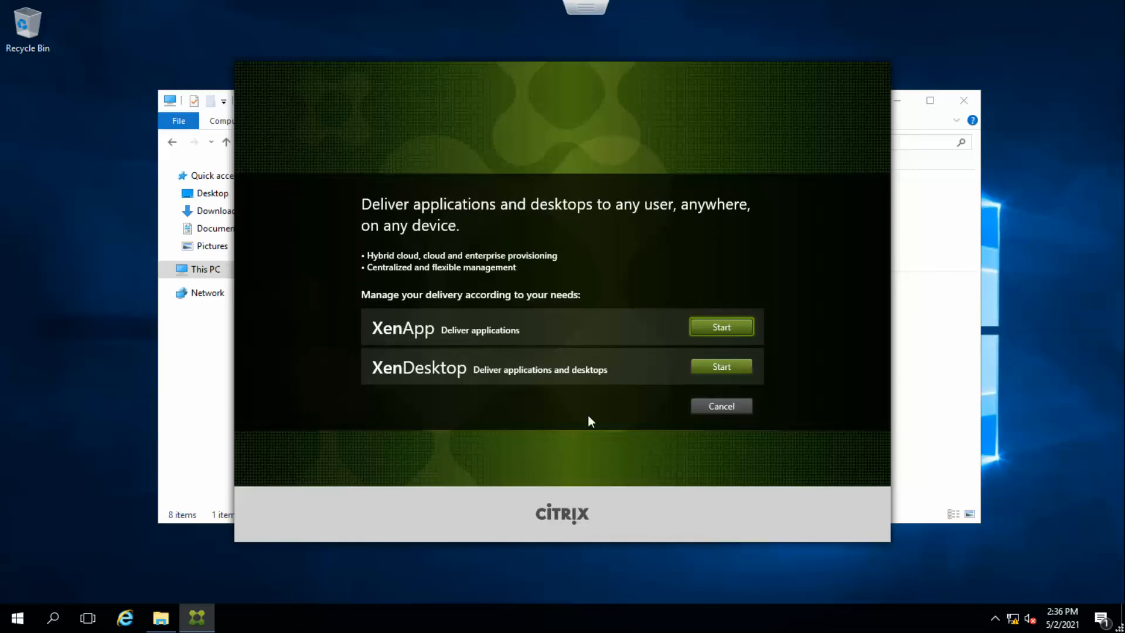
# Start the XenApp installation option and cancel out of the installer.
pyautogui.click(739, 329)
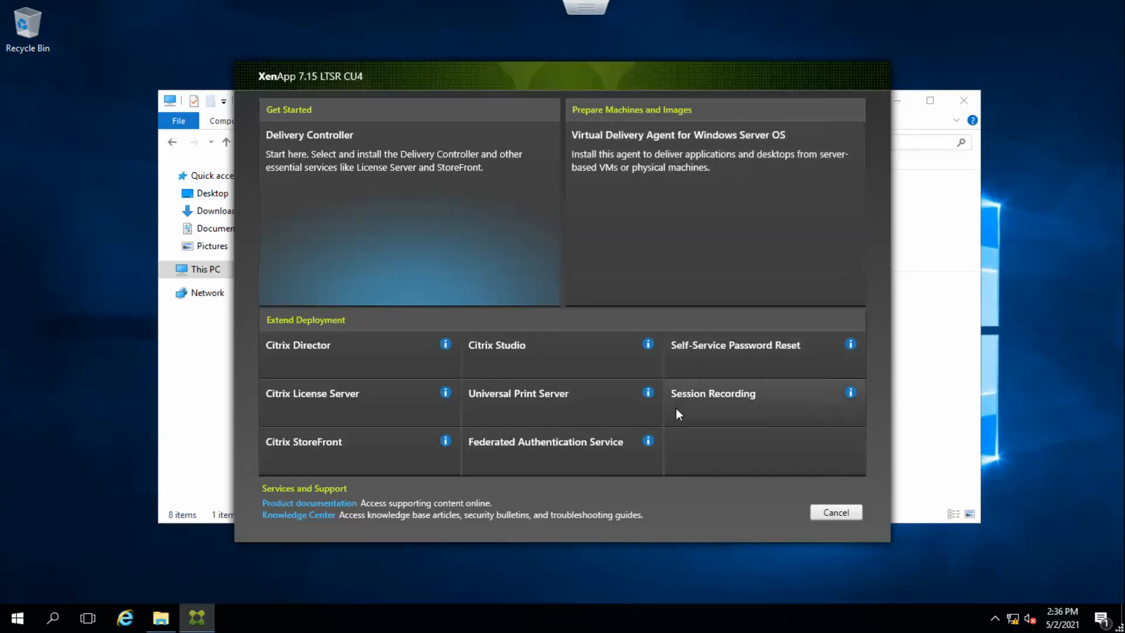
pyautogui.click(849, 512)
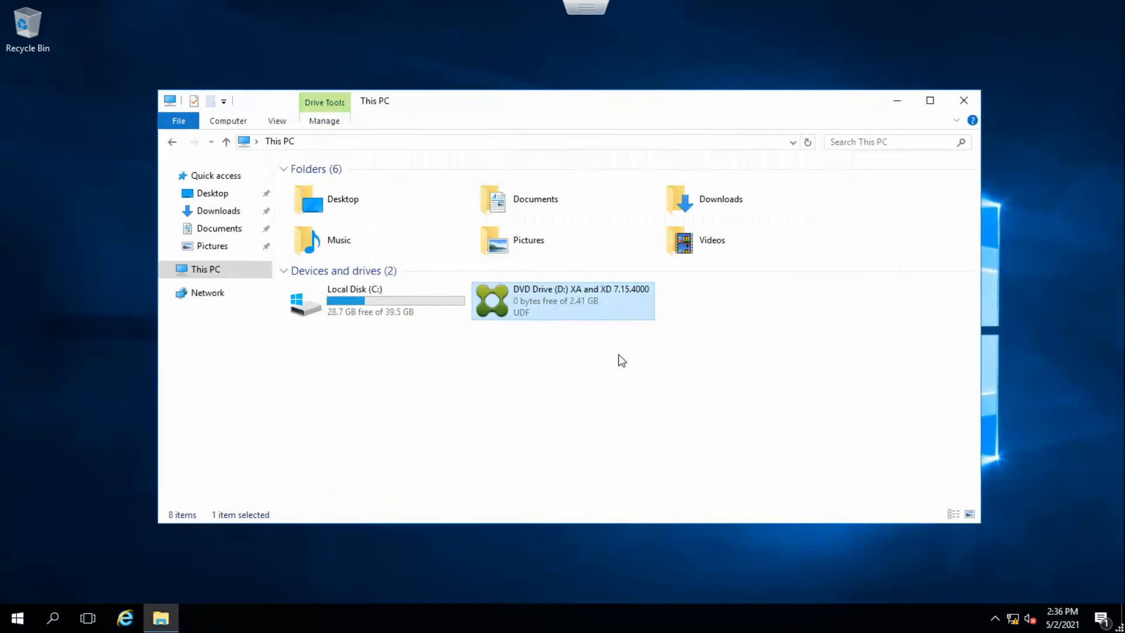
# Relaunch the installer from the DVD drive, approve the UAC prompt, and start the XenDesktop option.
pyautogui.rightClick(592, 297)
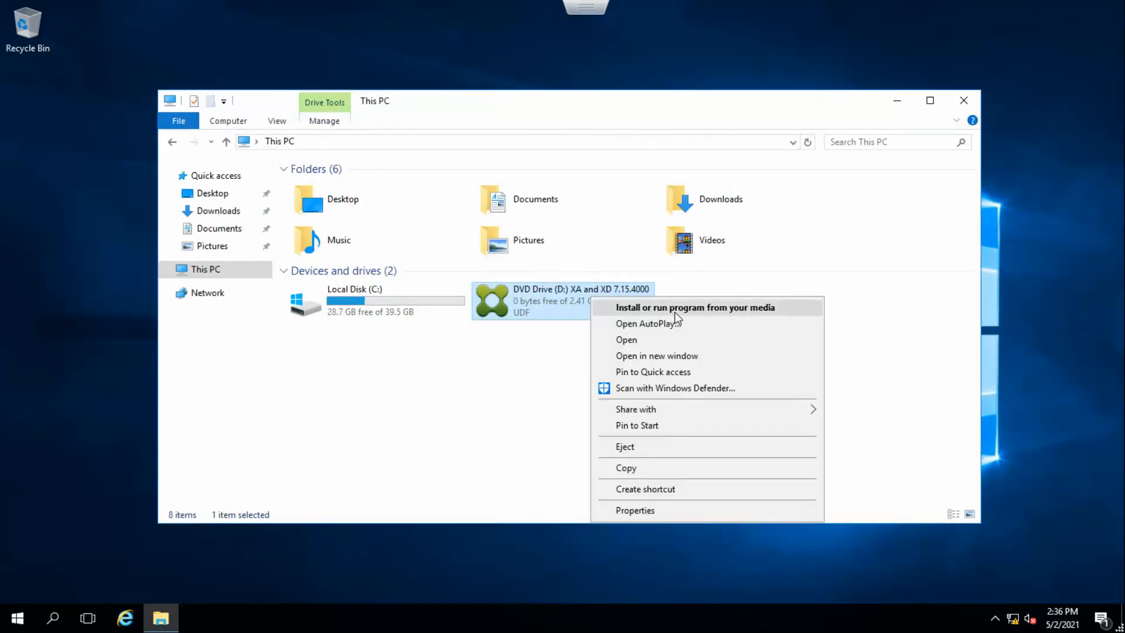
pyautogui.click(676, 311)
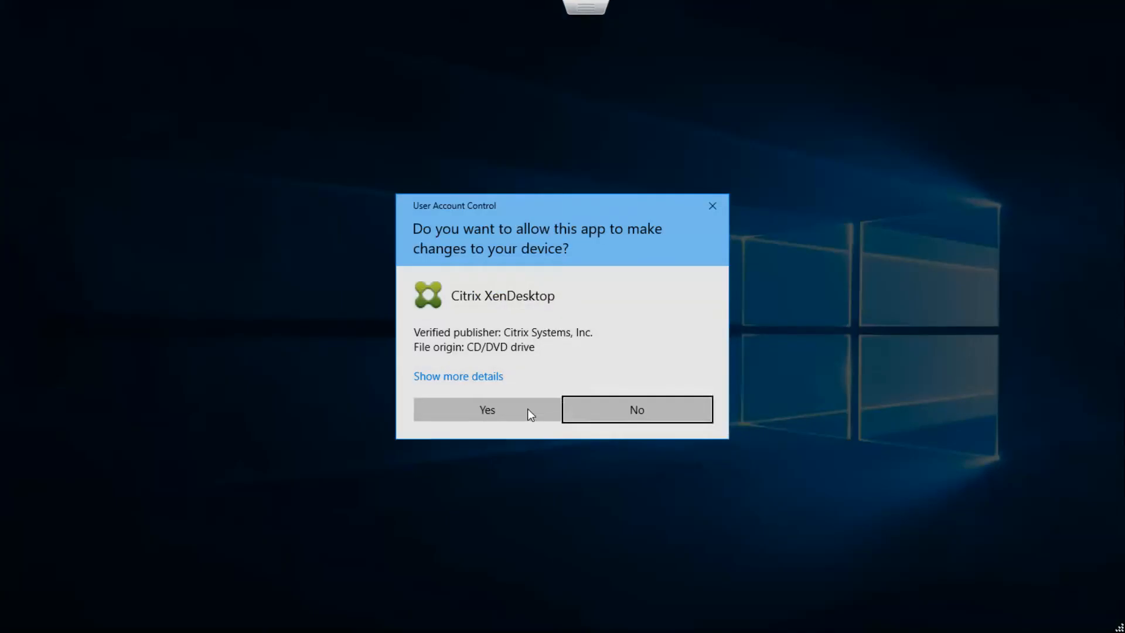
pyautogui.click(529, 409)
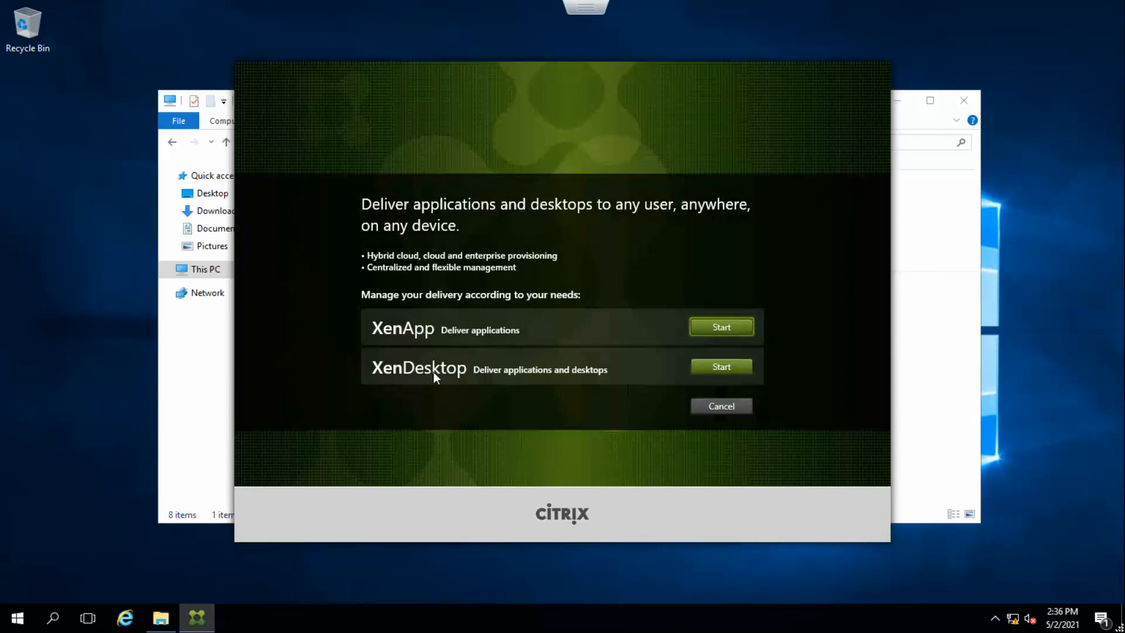
pyautogui.click(705, 366)
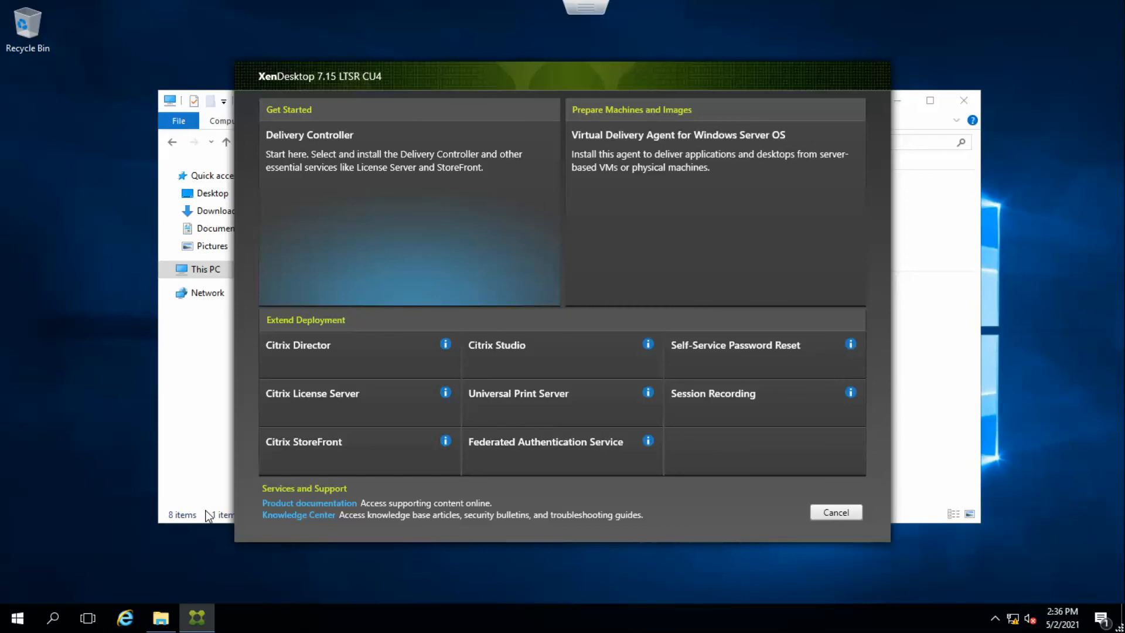
# Choose Citrix License Server under Extend Deployment and accept the software license agreement.
pyautogui.click(332, 402)
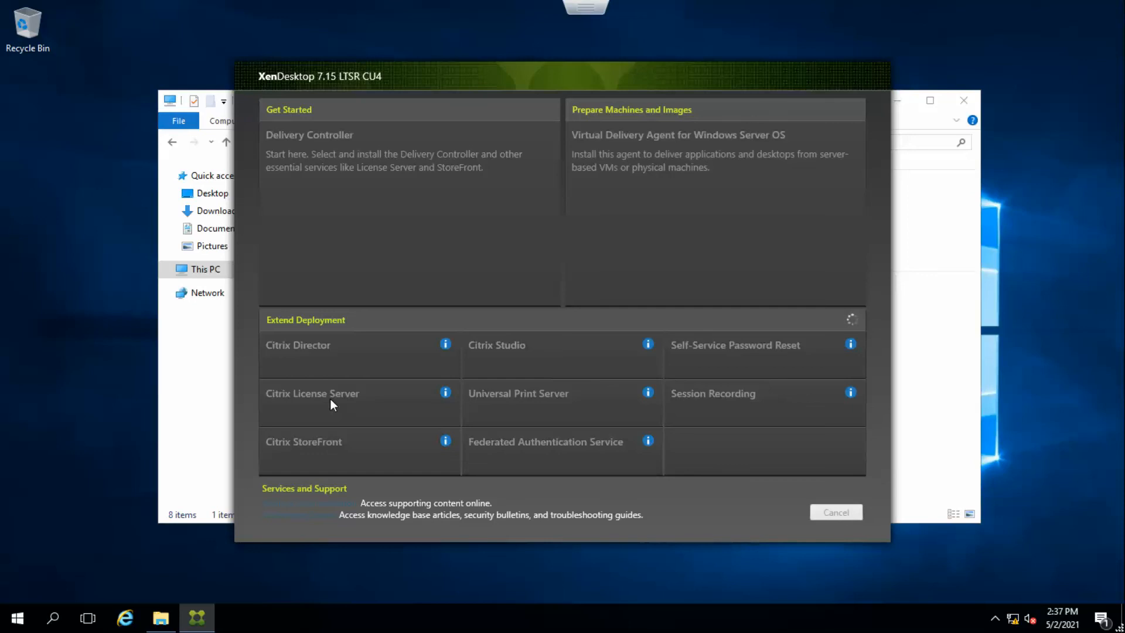
pyautogui.click(330, 400)
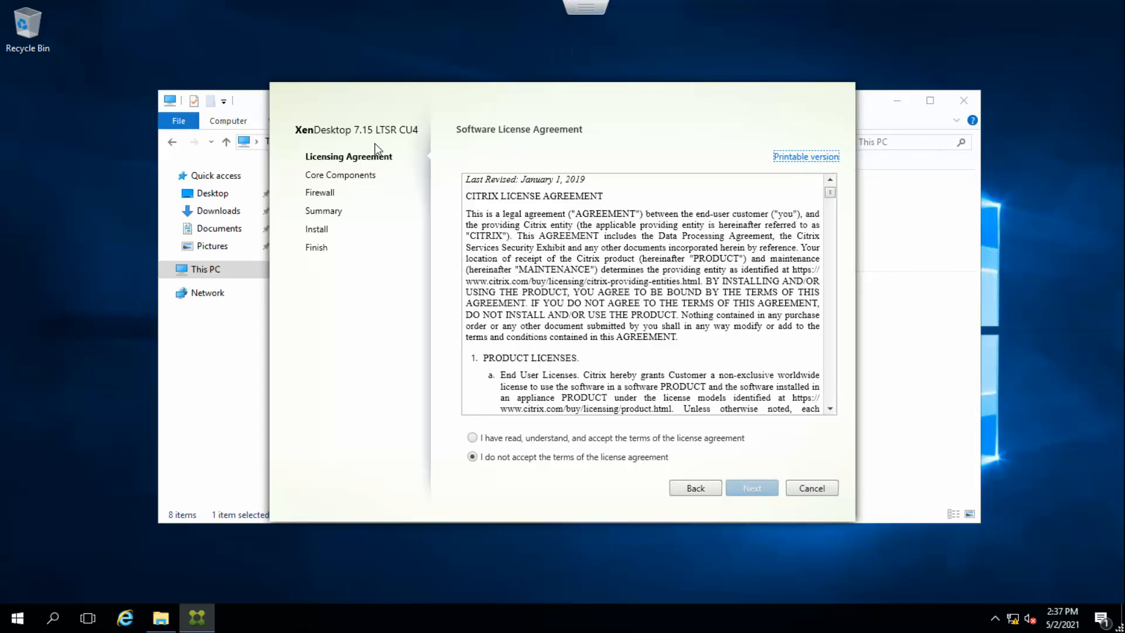
pyautogui.click(514, 440)
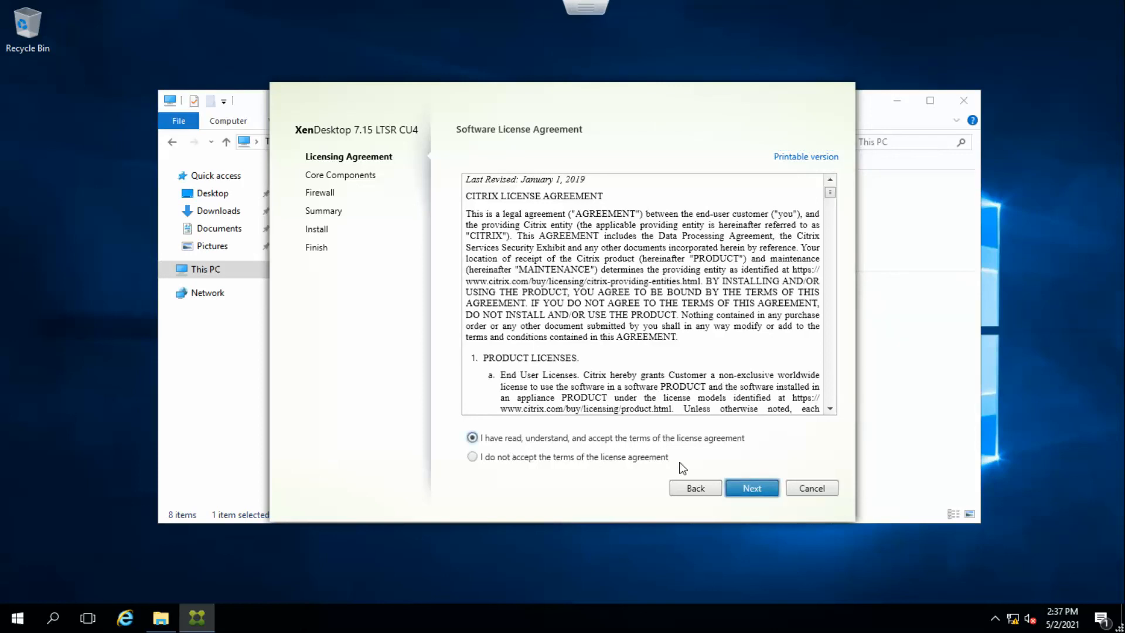
pyautogui.click(754, 491)
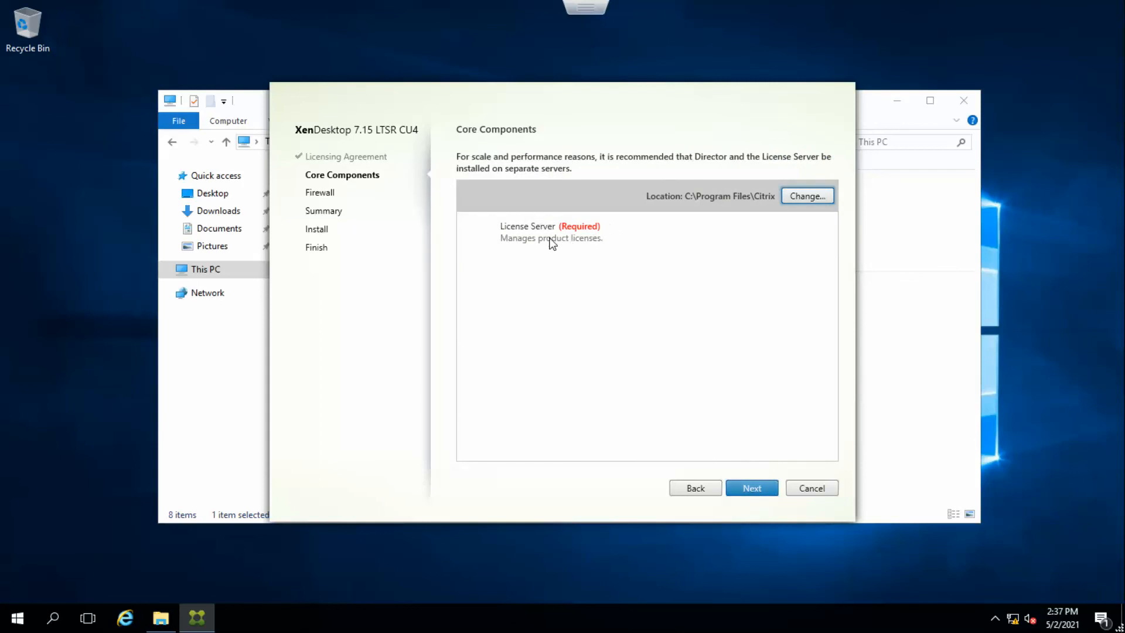
# Continue through Core Components and Firewall with automatic rules, install the License Server, and finish the wizard.
pyautogui.click(752, 489)
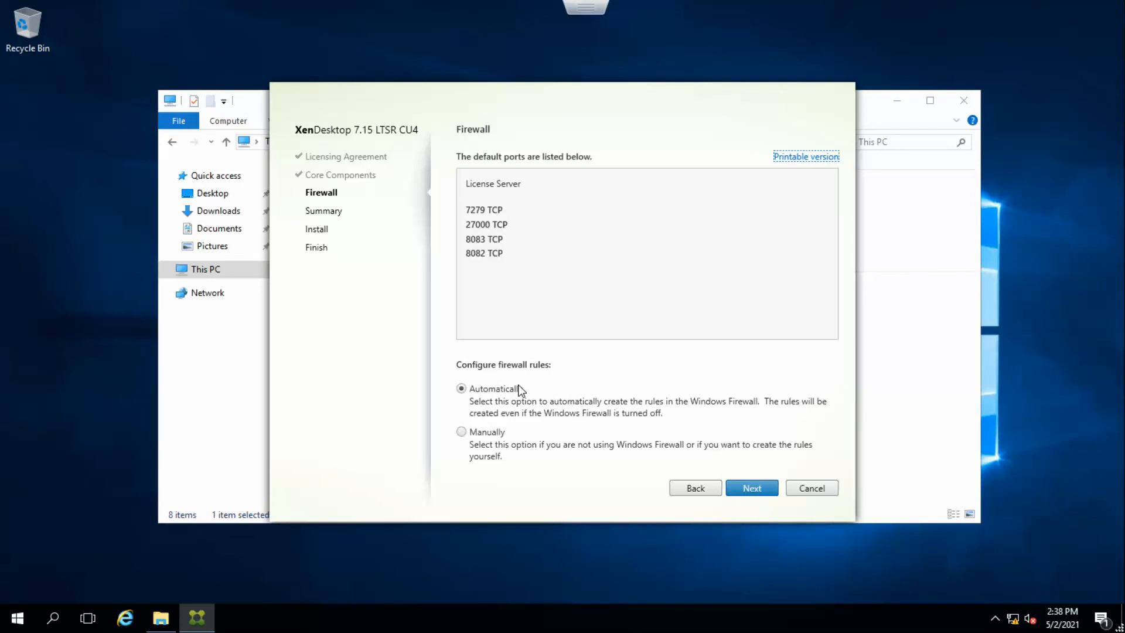
pyautogui.click(751, 488)
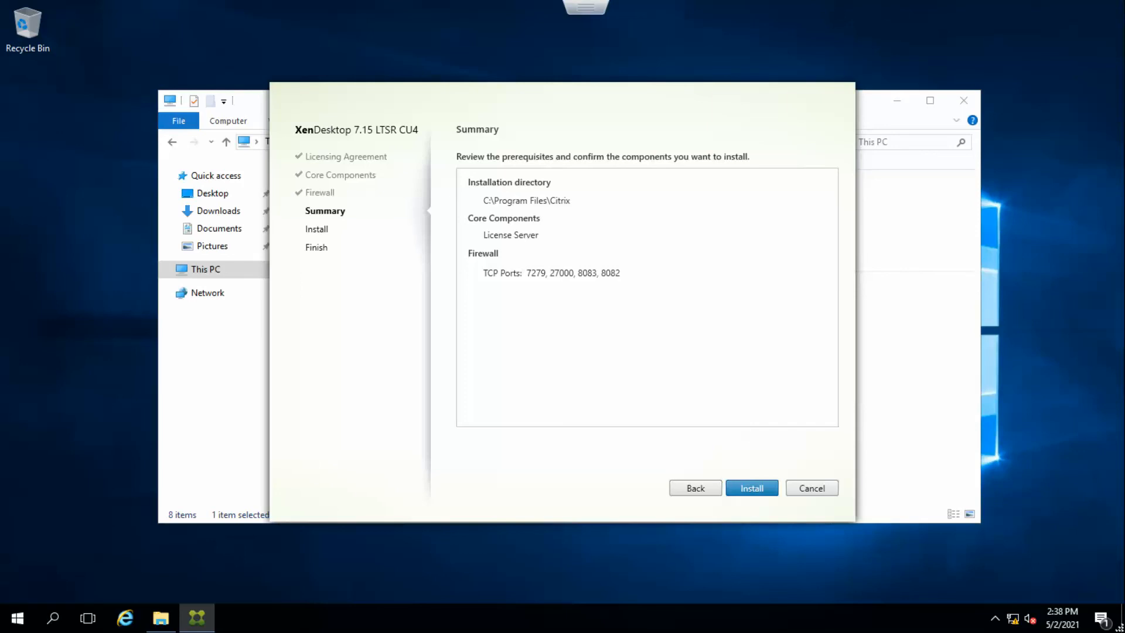
pyautogui.click(772, 490)
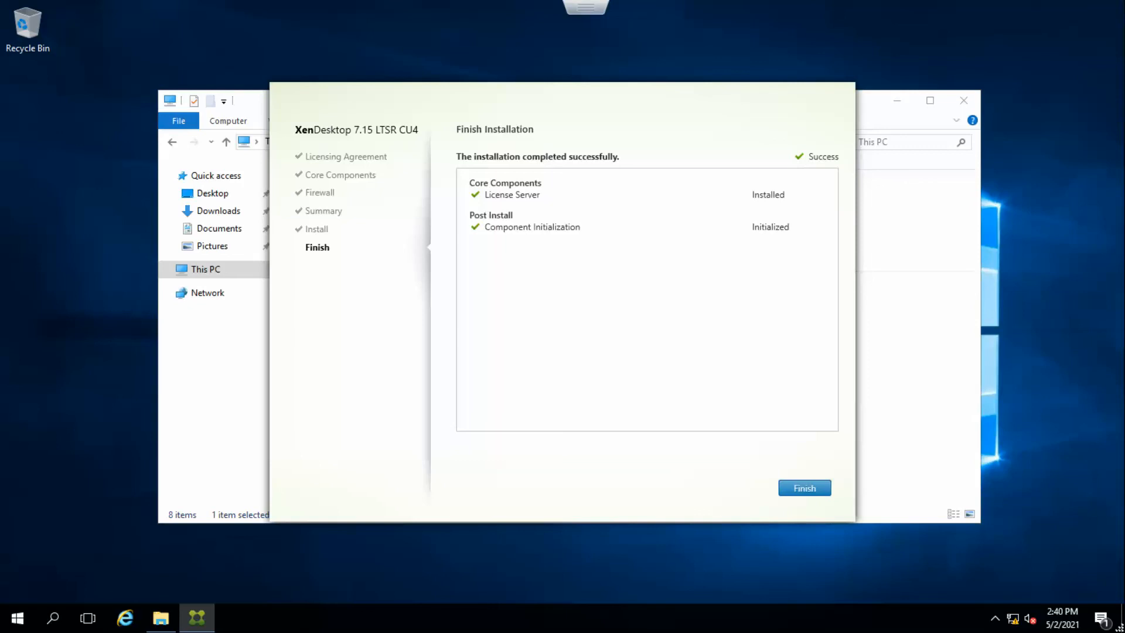
pyautogui.click(803, 496)
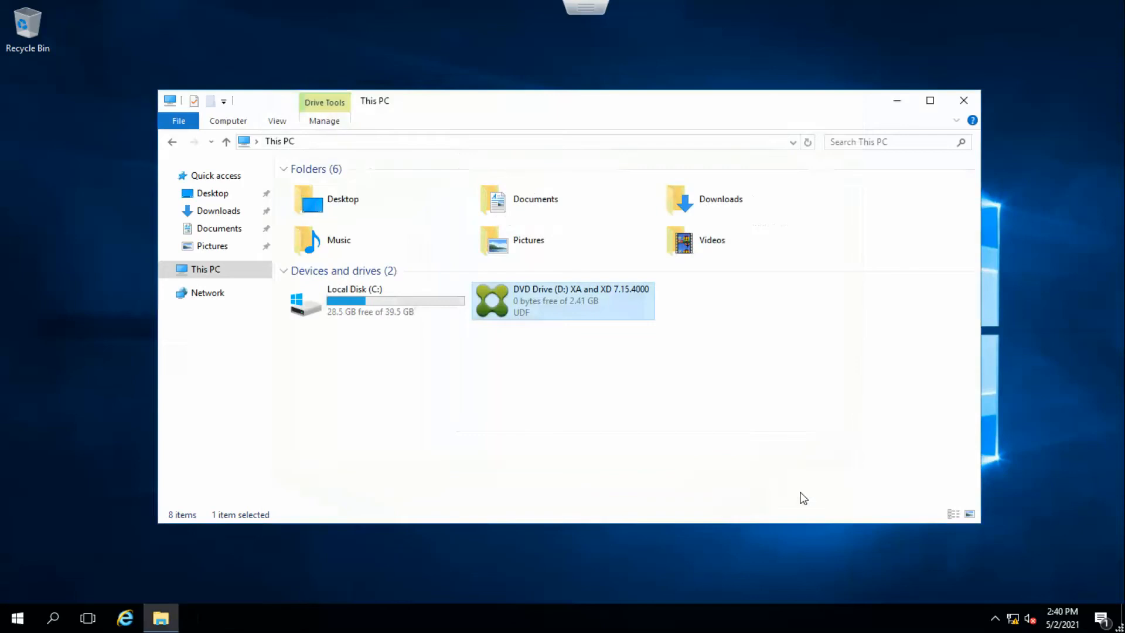
# Close File Explorer, open appwiz.cpl, and review the Citrix 7.15 LTSR CU4 XenDesktop entry before closing Programs and Features.
pyautogui.click(963, 103)
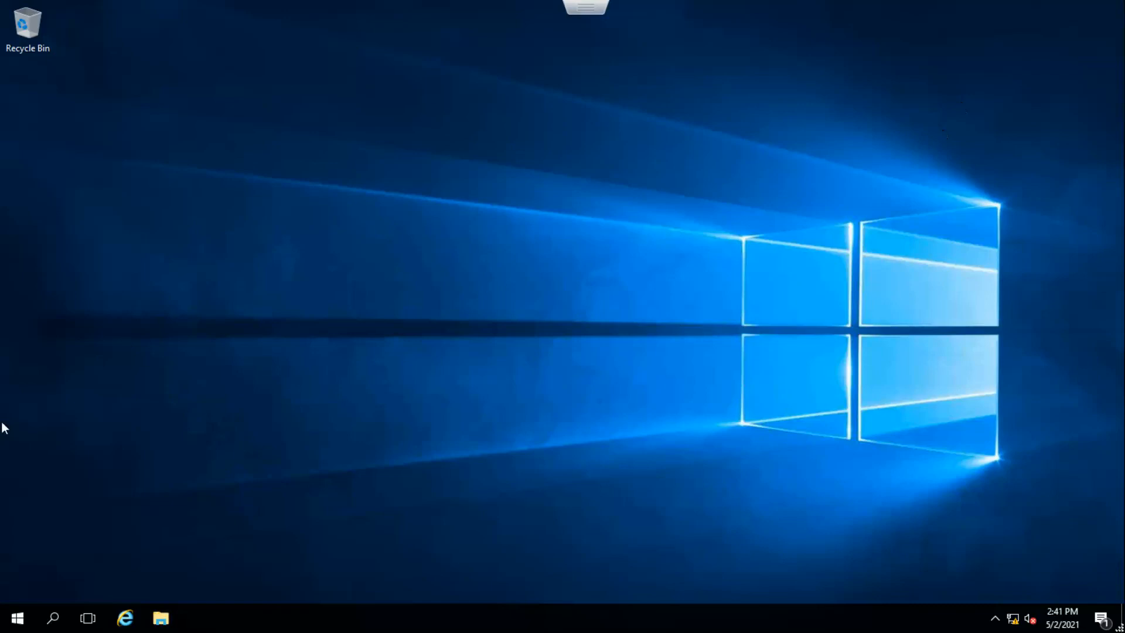
pyautogui.rightClick(23, 628)
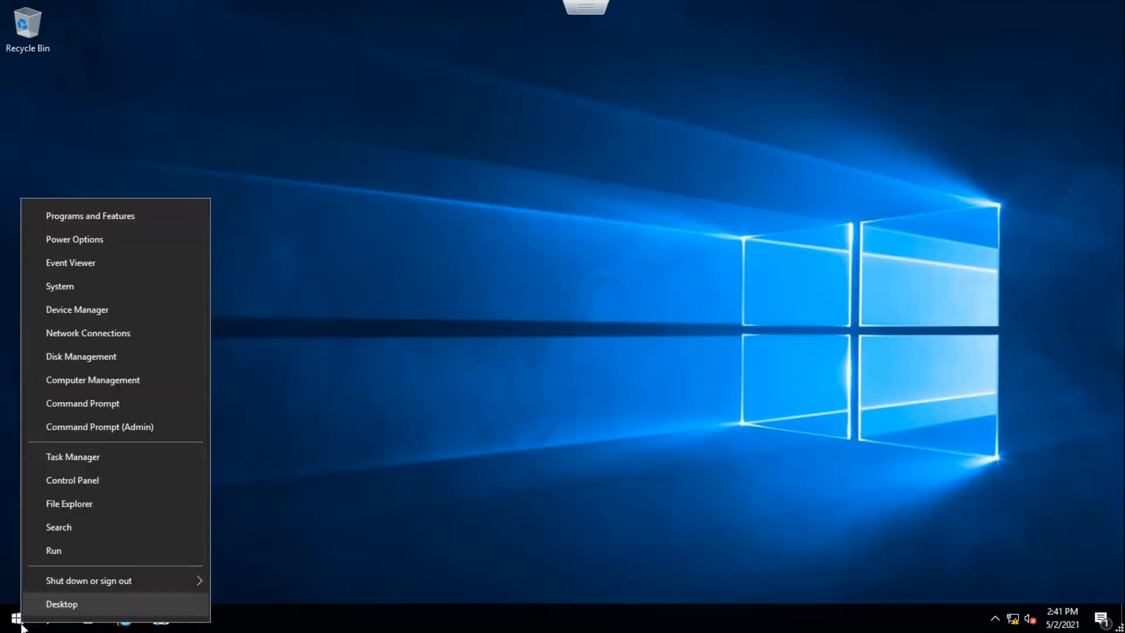
pyautogui.click(79, 551)
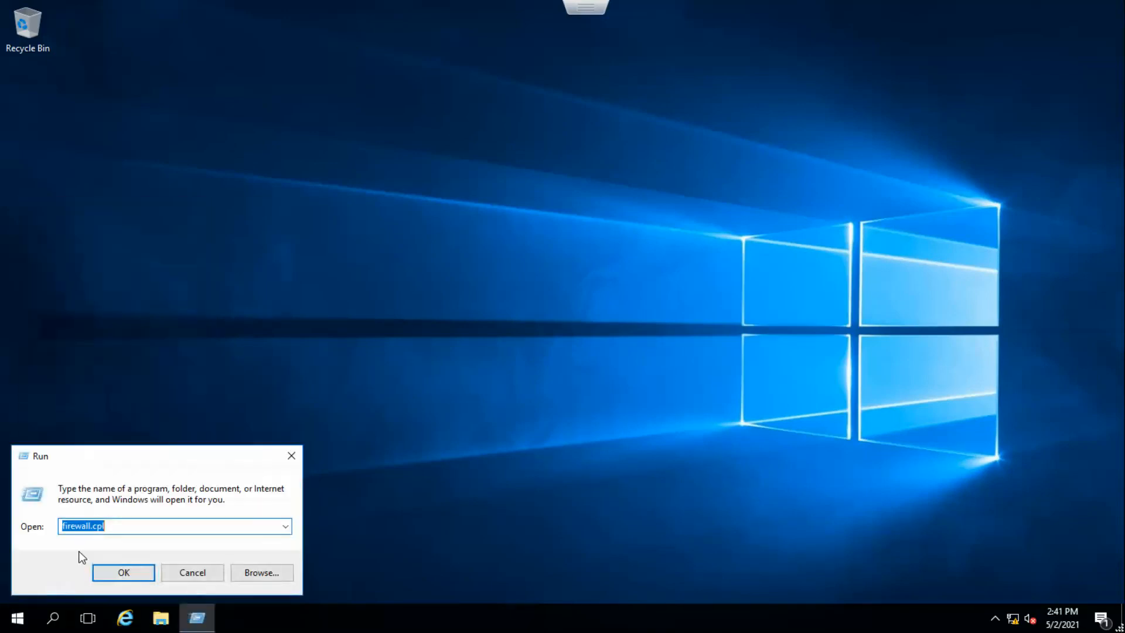
pyautogui.write('appwiz.cpl')
pyautogui.press('Return')
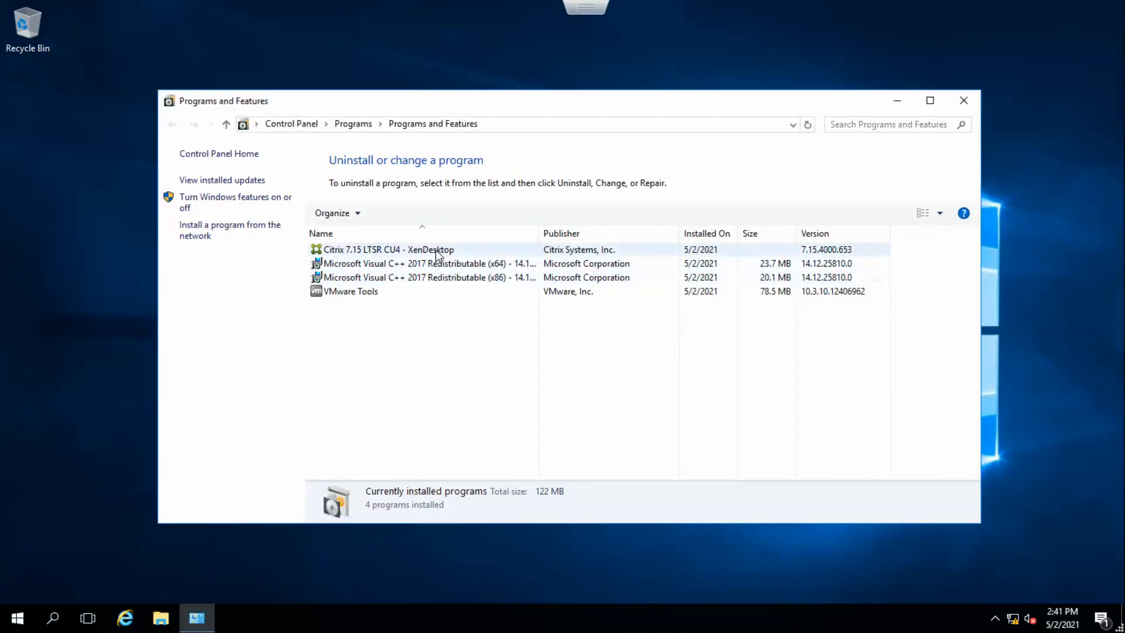
pyautogui.click(436, 251)
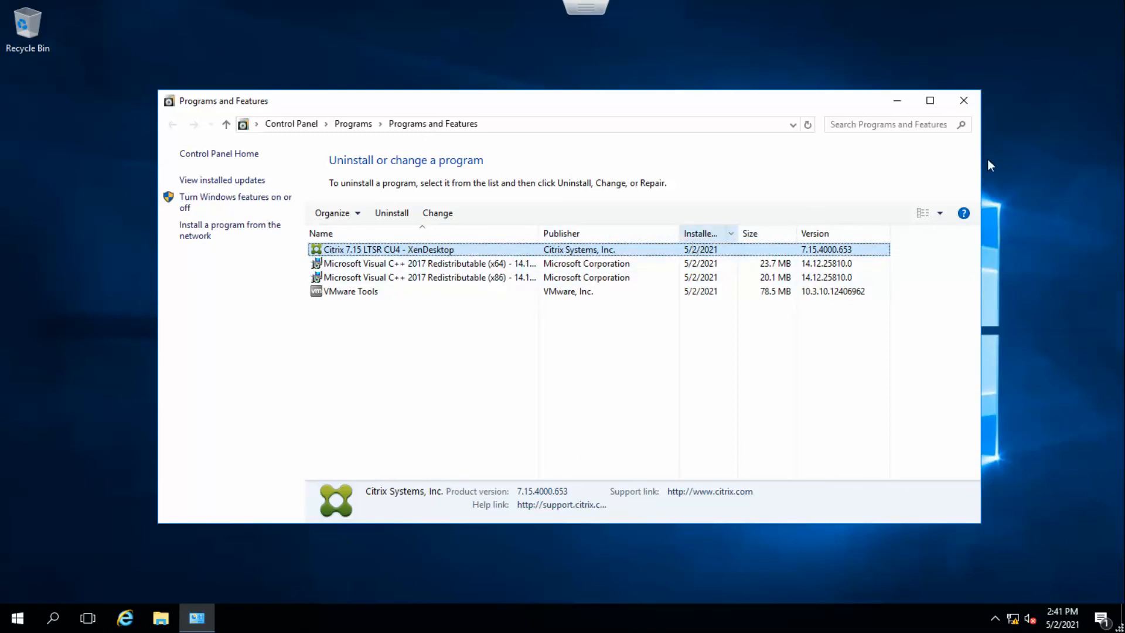
pyautogui.click(963, 101)
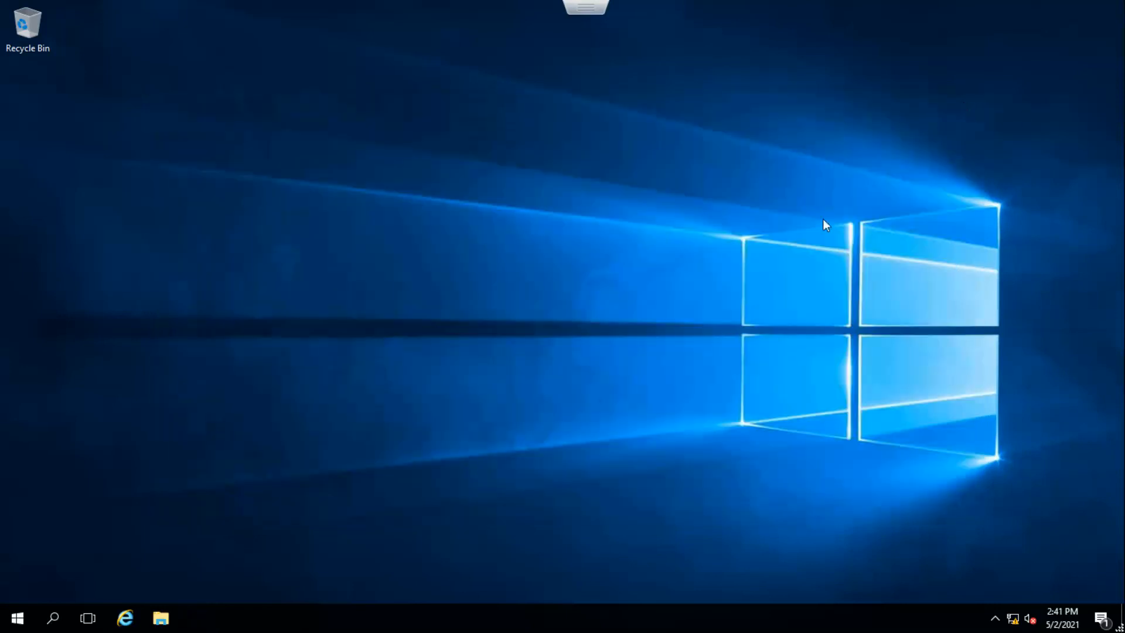
# Leave the full-screen console and switch to the slide presentation.
pyautogui.click(563, 44)
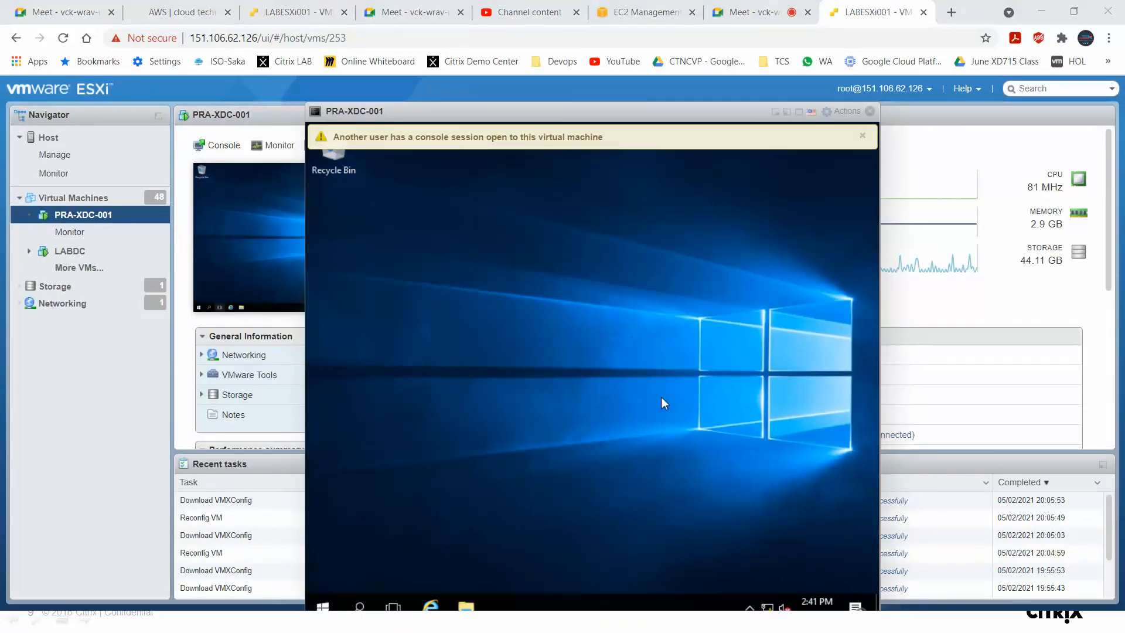
pyautogui.hotkey('alt', 'Tab')
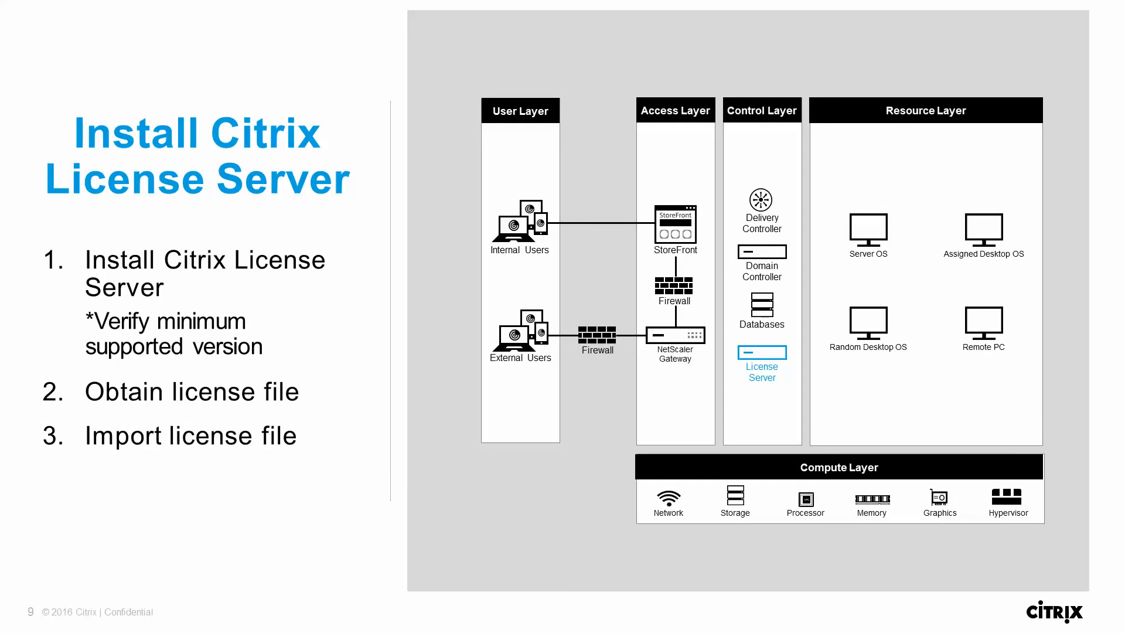
pyautogui.click(252, 400)
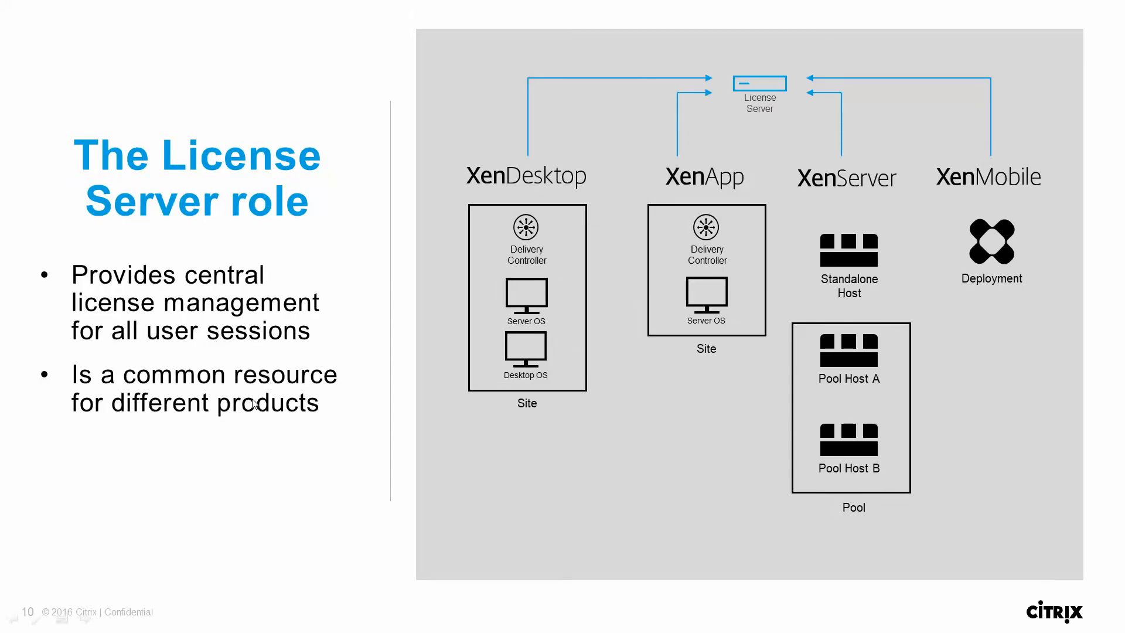
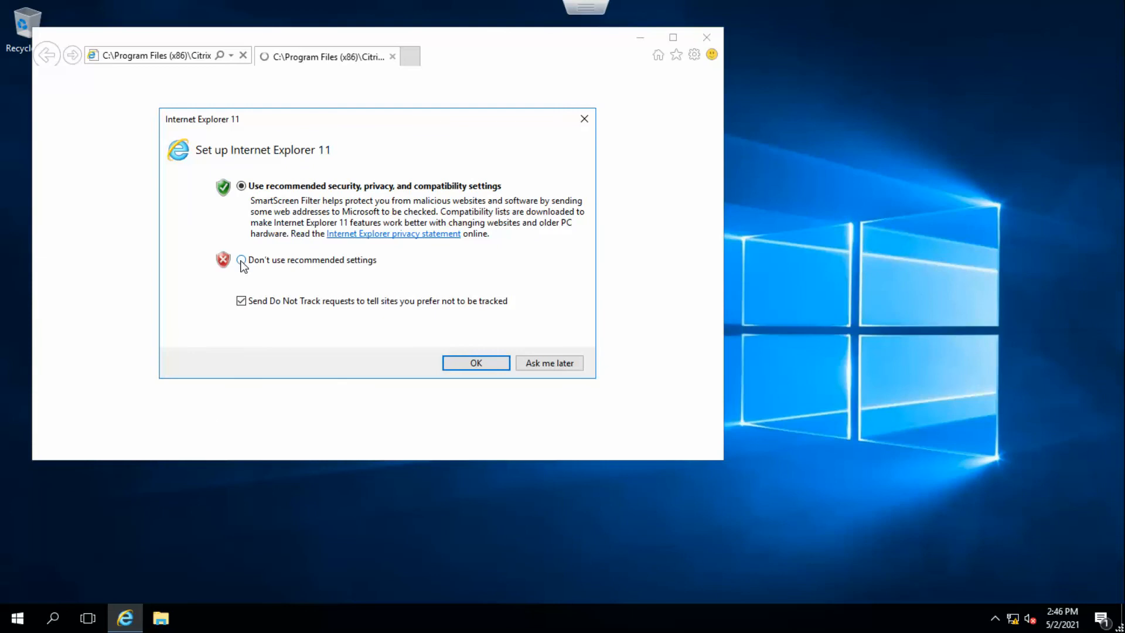
# Finish the Internet Explorer 11 first-run setup without the recommended settings.
pyautogui.click(241, 260)
pyautogui.click(476, 364)
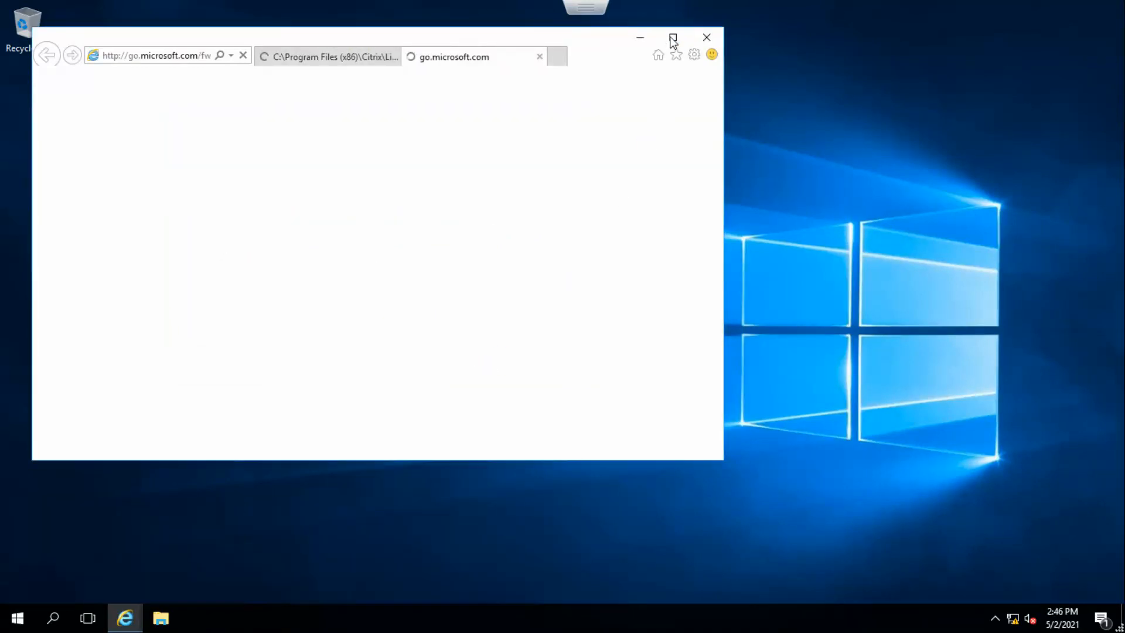
# Open the Citrix Licensing tab in a maximized browser window and continue past the certificate warning to the console.
pyautogui.click(341, 61)
pyautogui.click(674, 39)
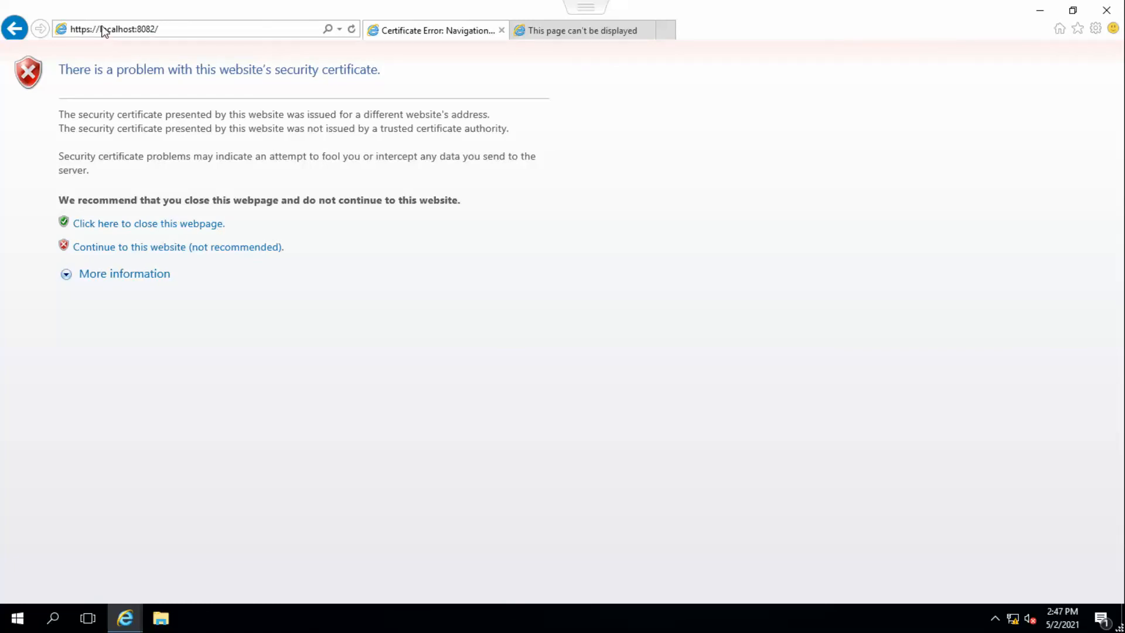
pyautogui.click(157, 252)
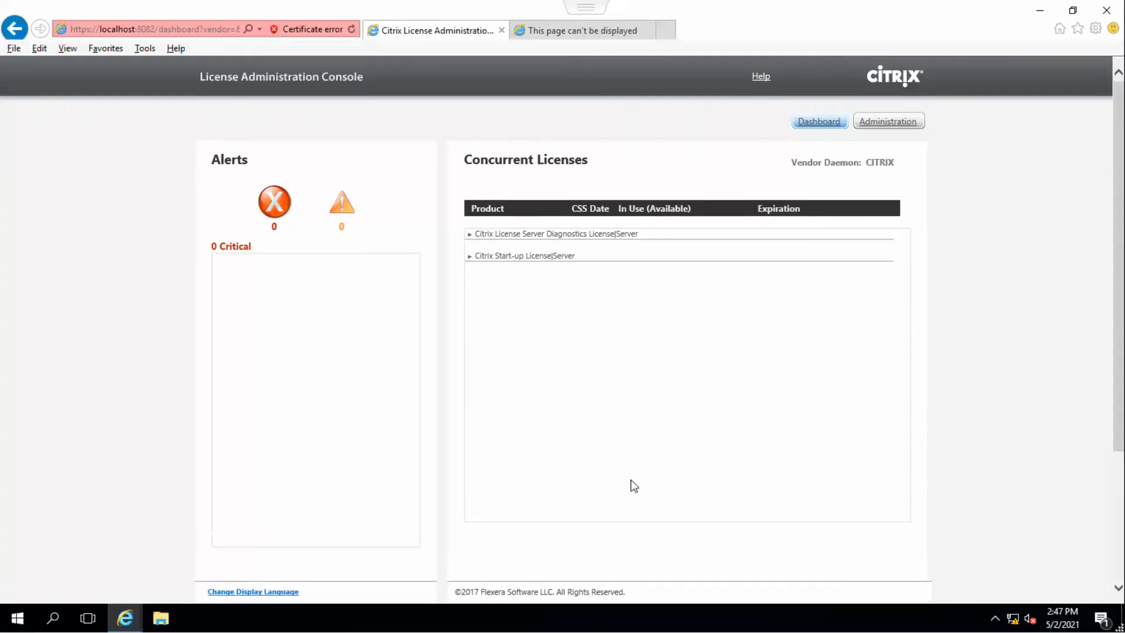
# Switch to the slide presentation, page through the licensing slides, and return to the VM's browser.
pyautogui.hotkey('alt', 'Tab')
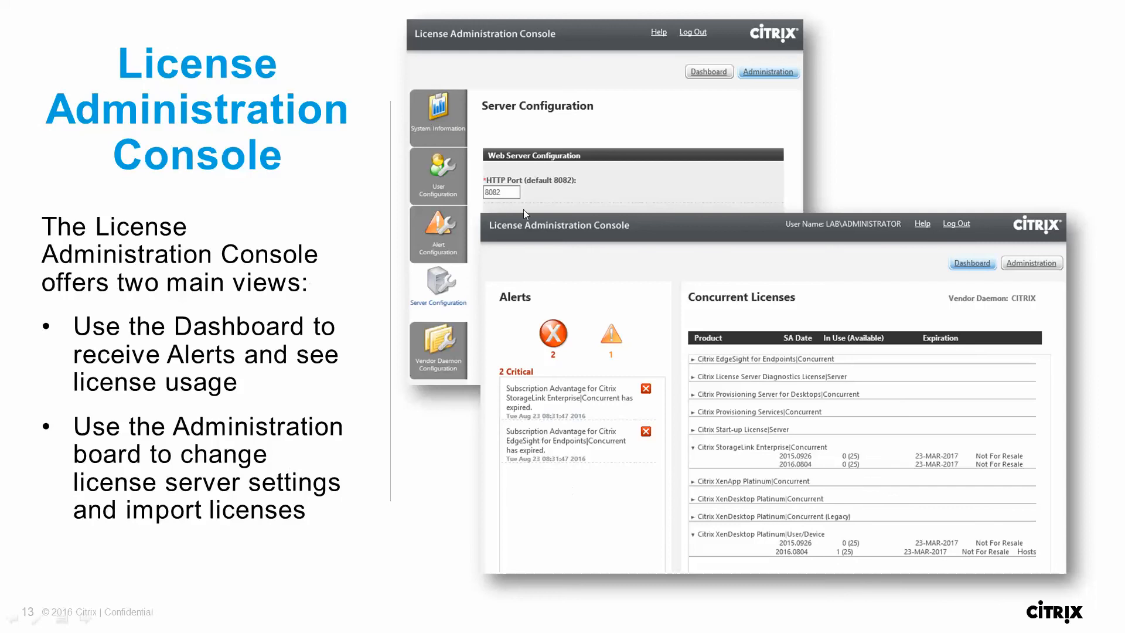
pyautogui.press('Right')
pyautogui.press('Right')
pyautogui.press('Right')
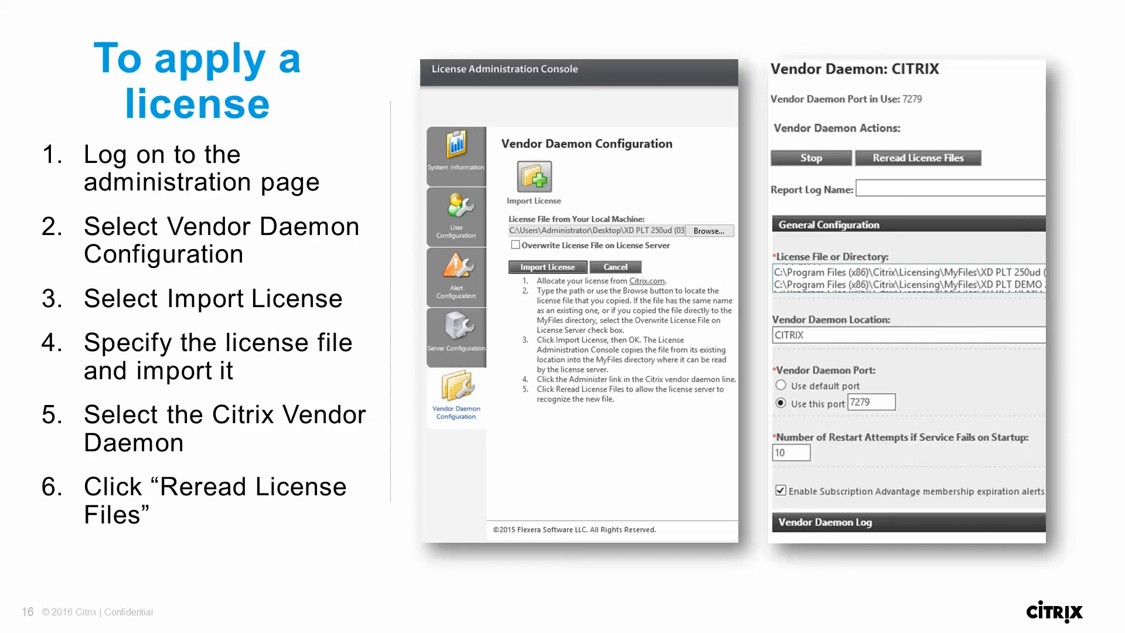
pyautogui.press('Right')
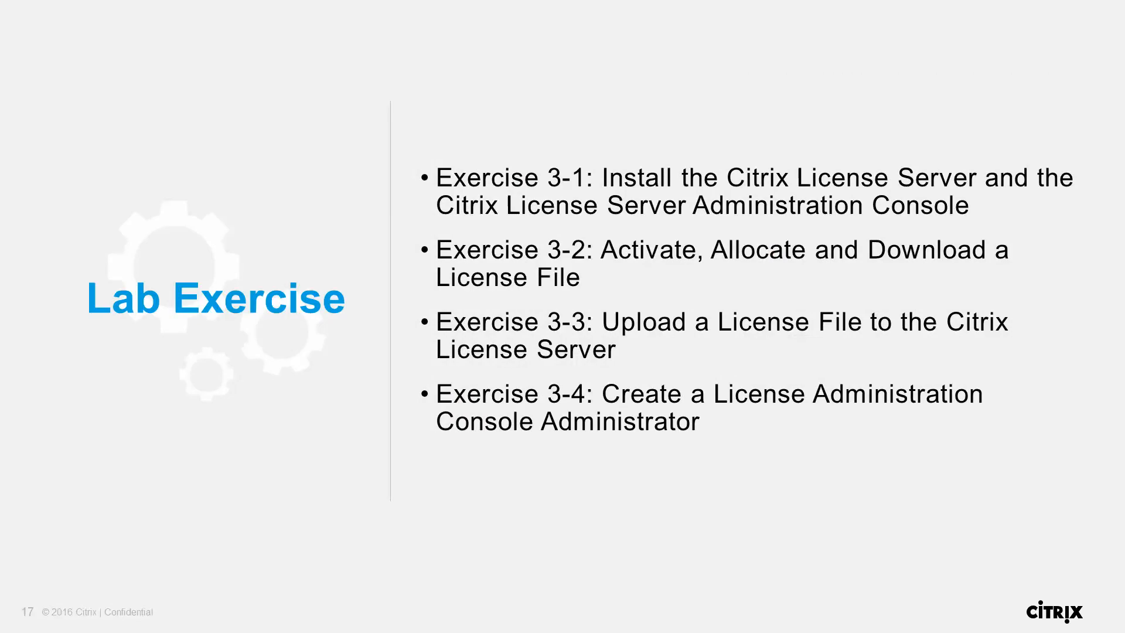
pyautogui.press('Left')
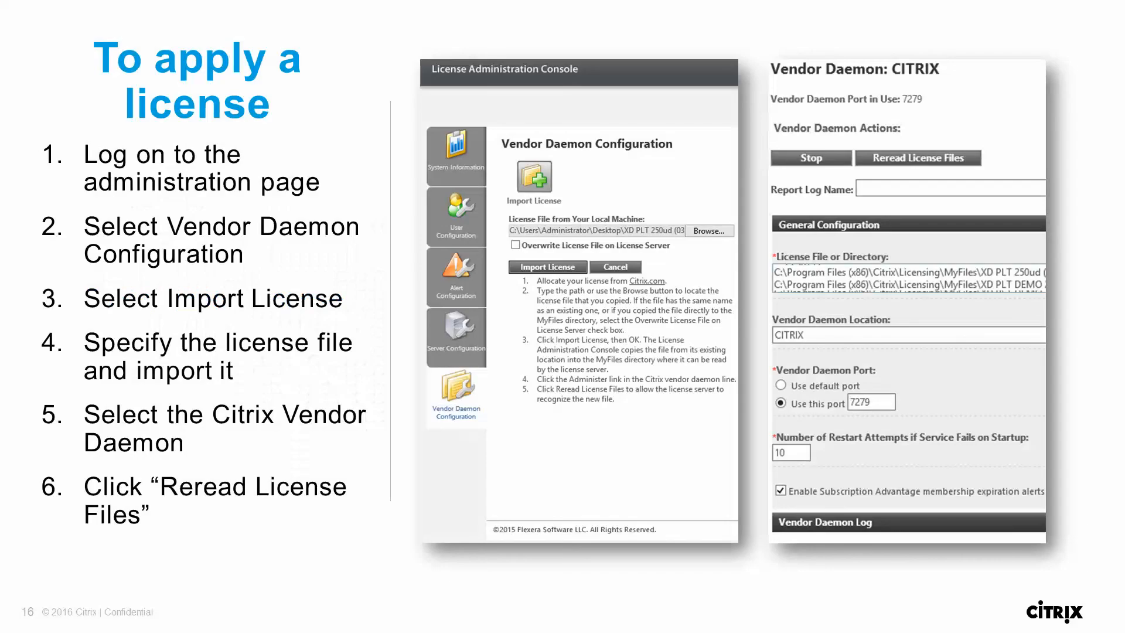
pyautogui.press('Left')
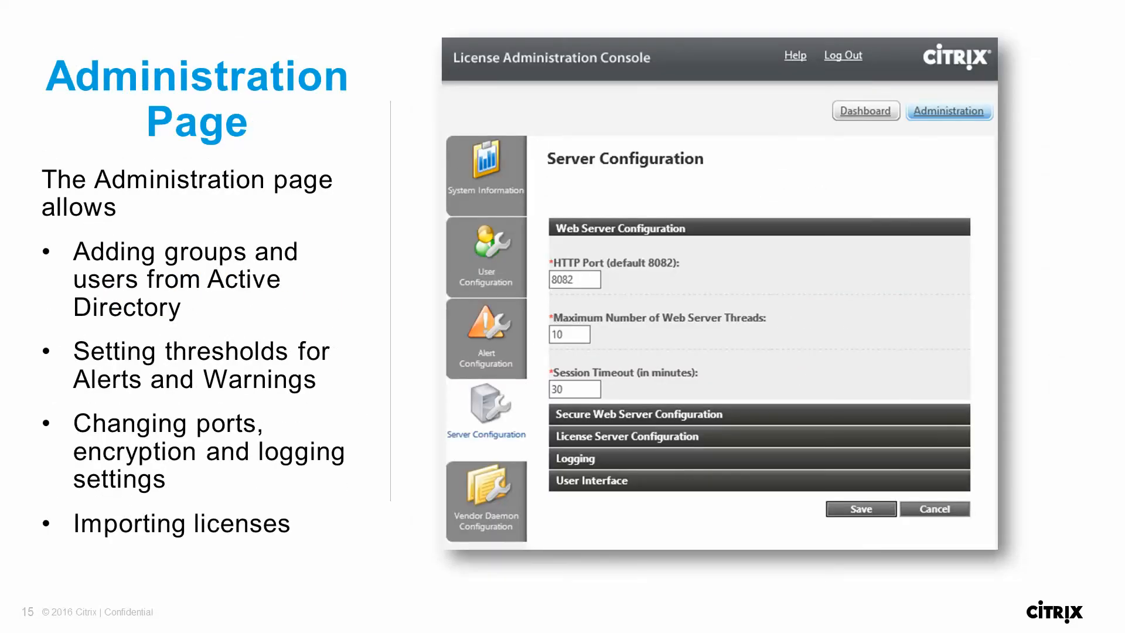
pyautogui.hotkey('alt', 'Tab')
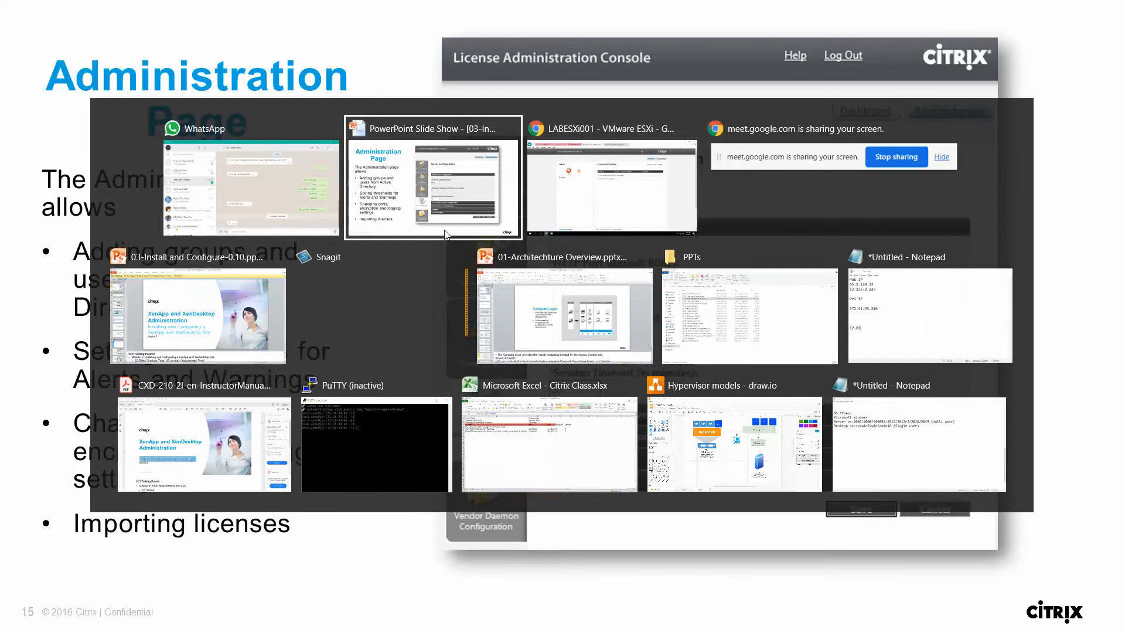
pyautogui.hotkey('alt', 'Tab')
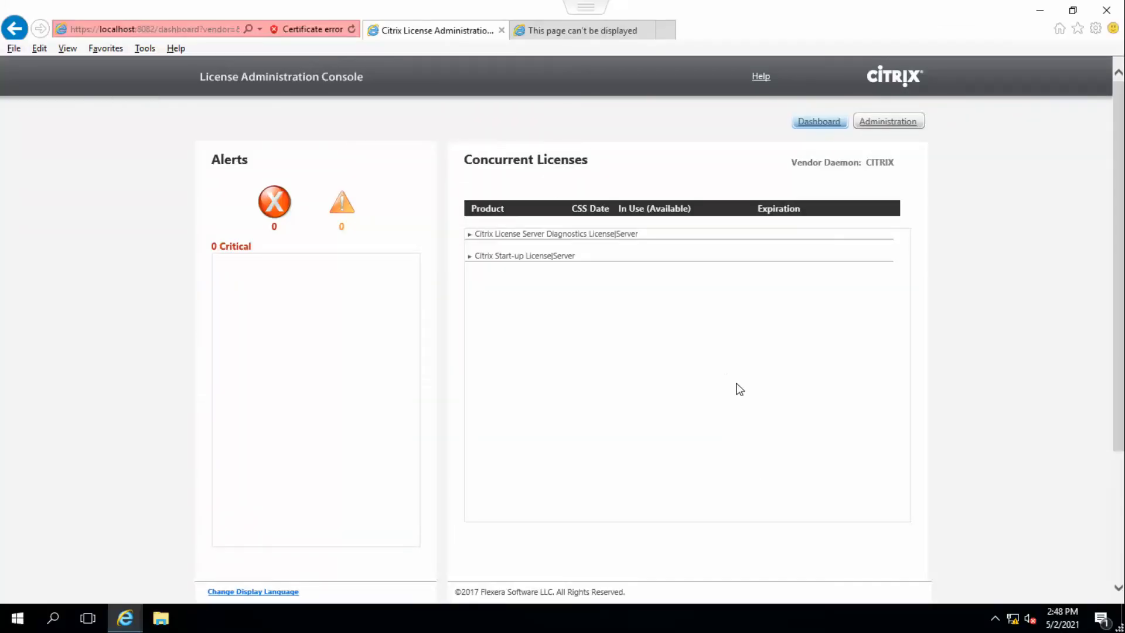
pyautogui.click(736, 384)
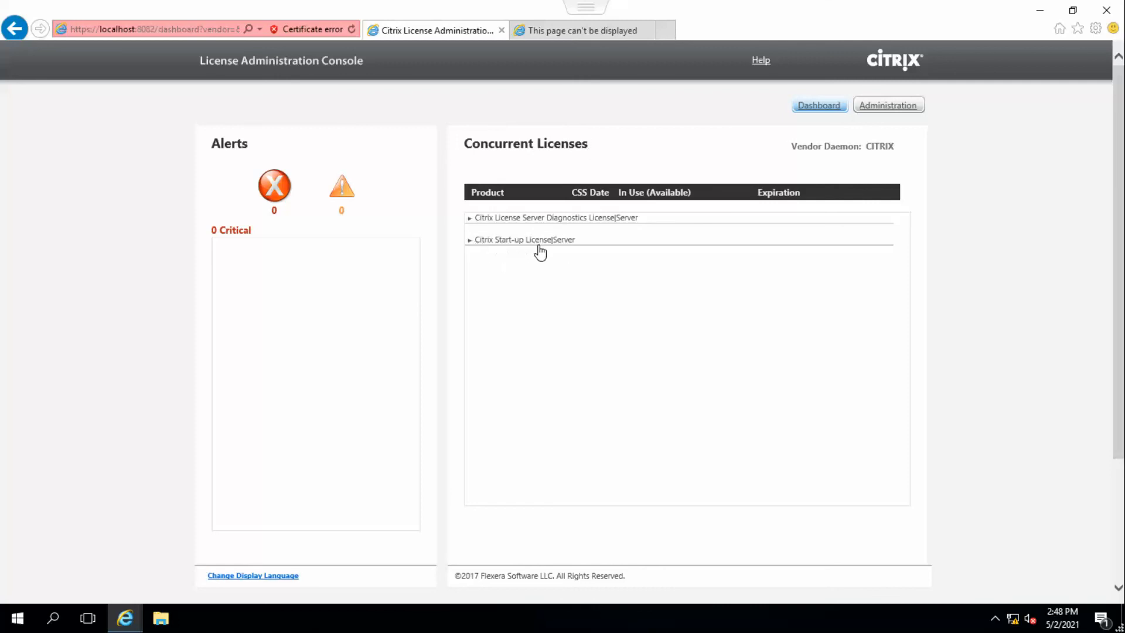
# Expand the Citrix Start-up License|Server entry on the dashboard and open the Administration area.
pyautogui.click(470, 240)
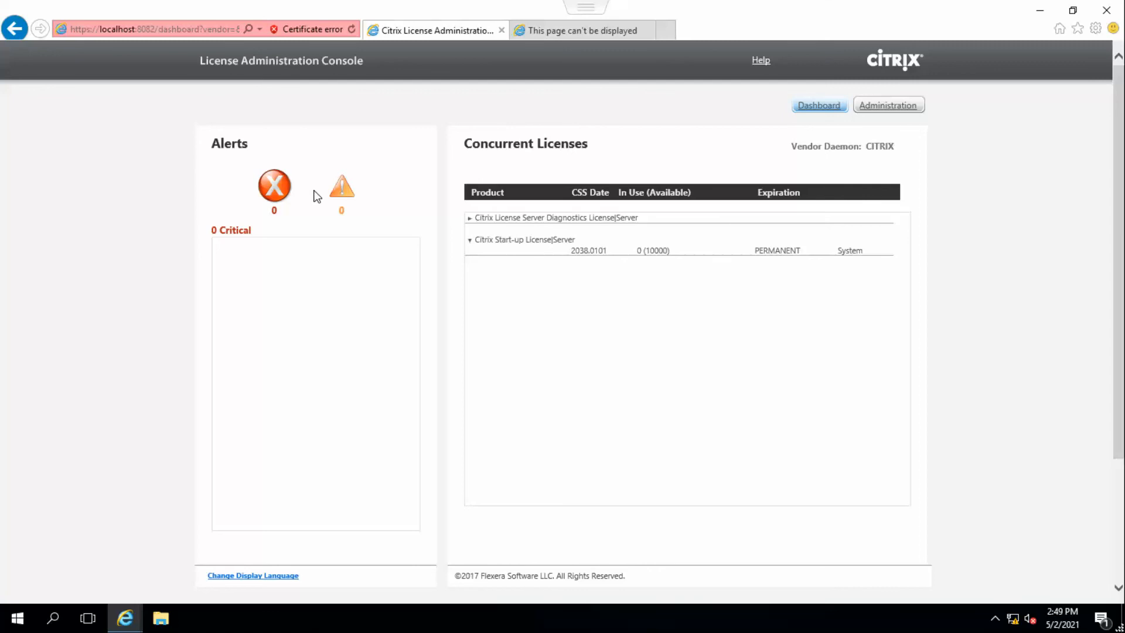
pyautogui.click(899, 107)
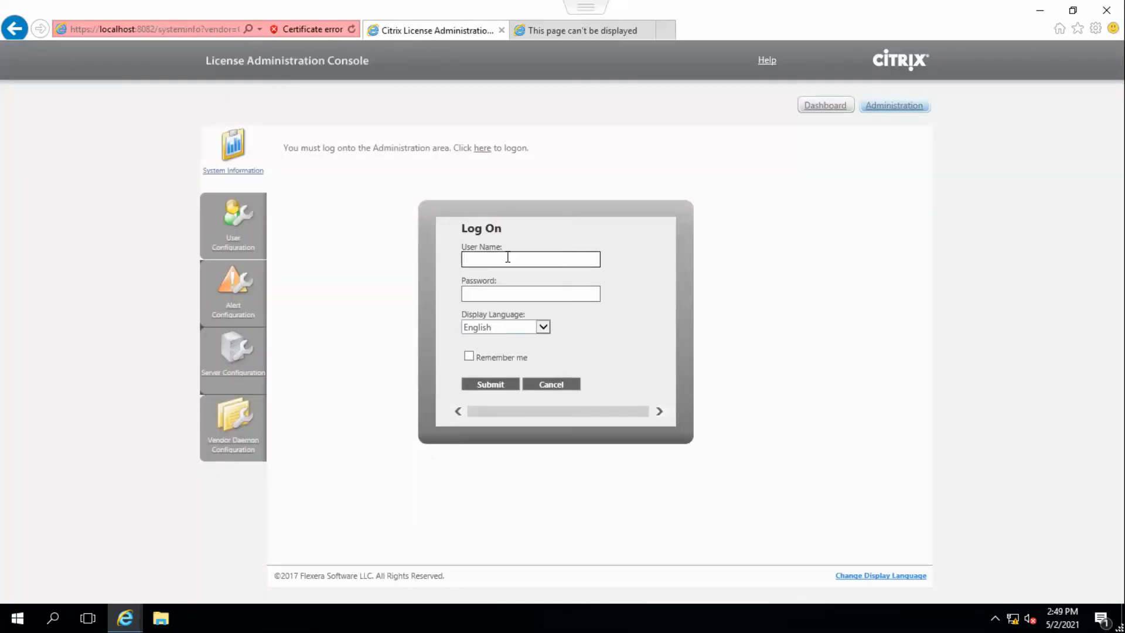
# Log on to the Administration area as lab\svc_ctxadmin, entering the account password.
pyautogui.write('svc_ctxadmin')
pyautogui.press('Left')
pyautogui.press('Left')
pyautogui.press('Left')
pyautogui.press('Left')
pyautogui.press('Left')
pyautogui.press('Left')
pyautogui.press('Left')
pyautogui.press('Left')
pyautogui.press('Left')
pyautogui.press('Left')
pyautogui.press('Left')
pyautogui.press('Left')
pyautogui.write('lab\\')
pyautogui.press('Tab')
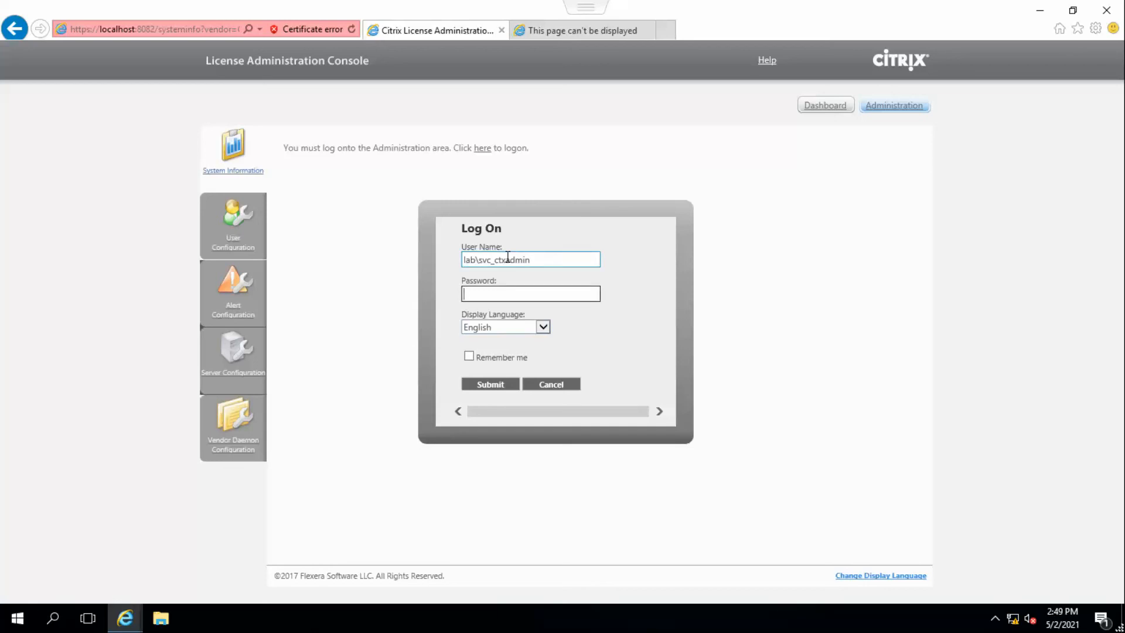
pyautogui.write('*********')
pyautogui.click(497, 384)
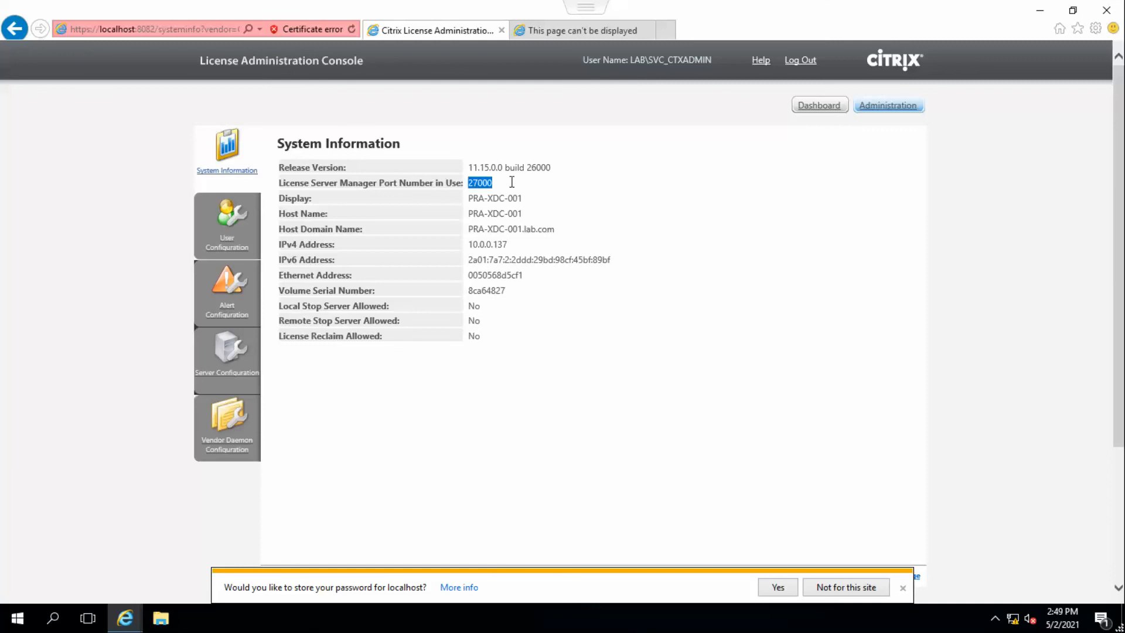
# Examine the System Information details such as display, host name, domain name, IPv4 and Ethernet address.
pyautogui.tripleClick(476, 197)
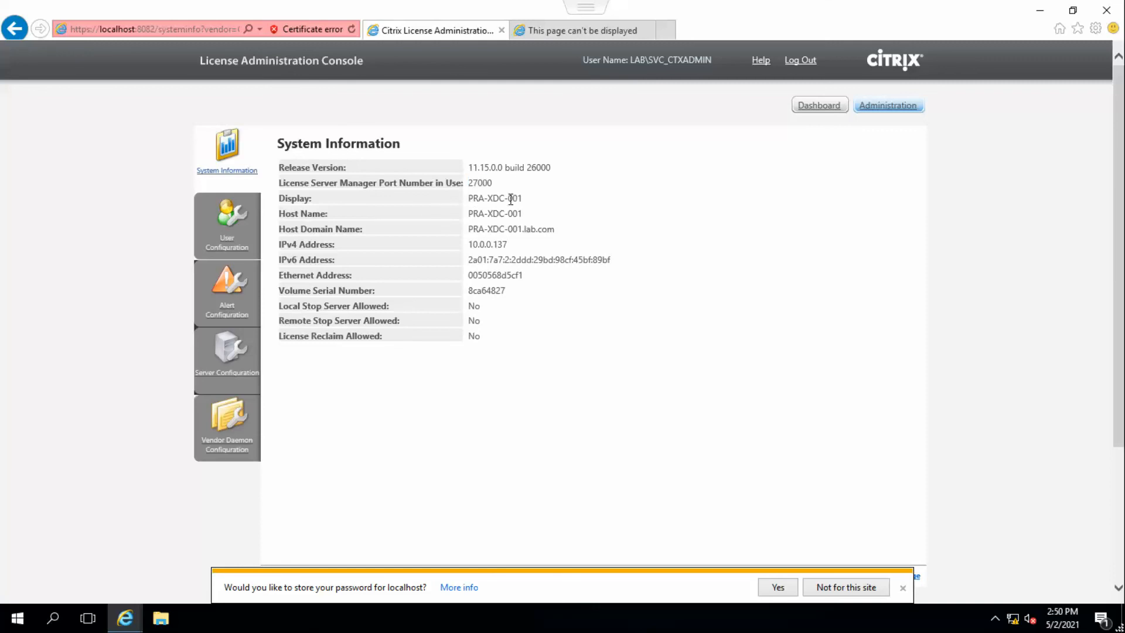
pyautogui.tripleClick(473, 213)
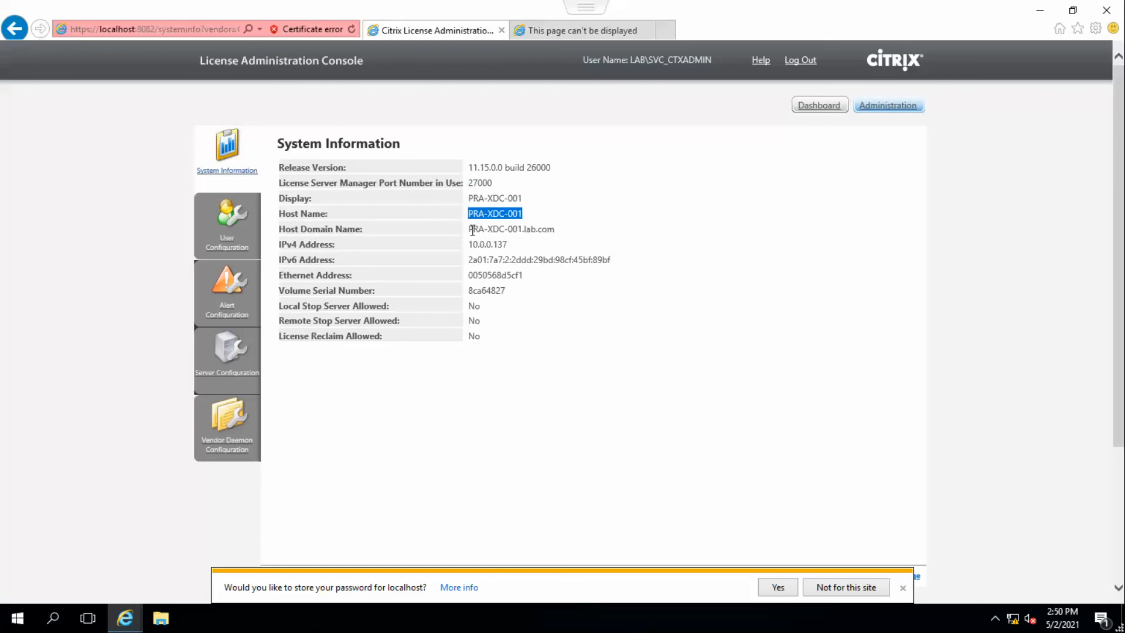
pyautogui.tripleClick(472, 230)
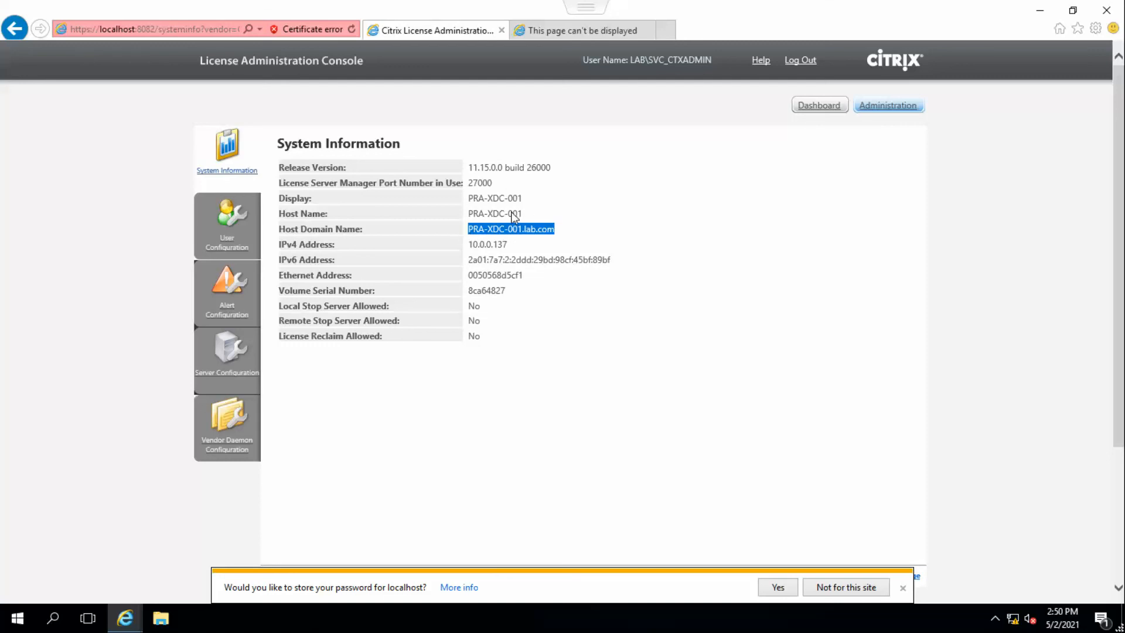
pyautogui.tripleClick(531, 247)
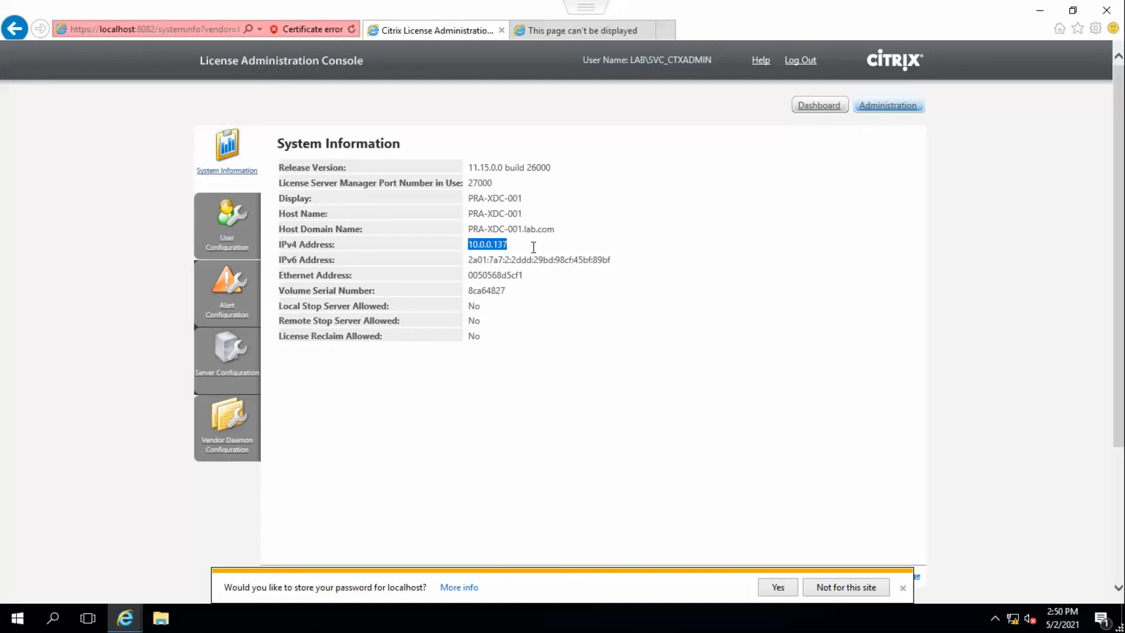
pyautogui.moveTo(470, 296)
pyautogui.mouseDown()
pyautogui.moveTo(529, 305)
pyautogui.moveTo(524, 290)
pyautogui.moveTo(473, 281)
pyautogui.mouseUp()
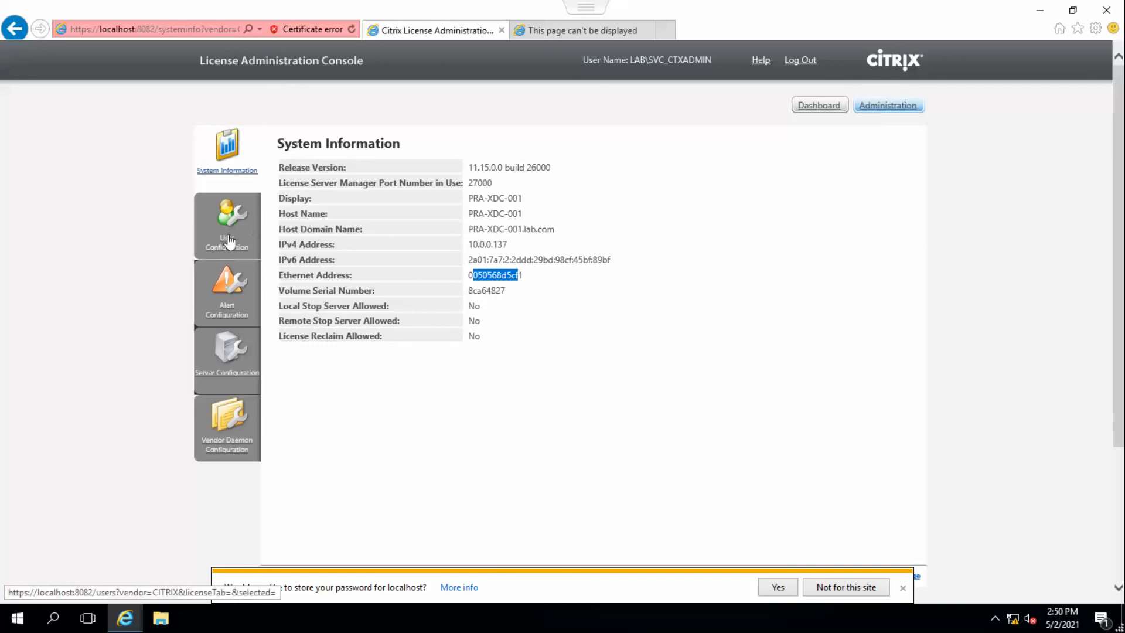
# Add a new user in User Configuration with the Domain Administrator role and a lab domain account name, then save.
pyautogui.click(228, 242)
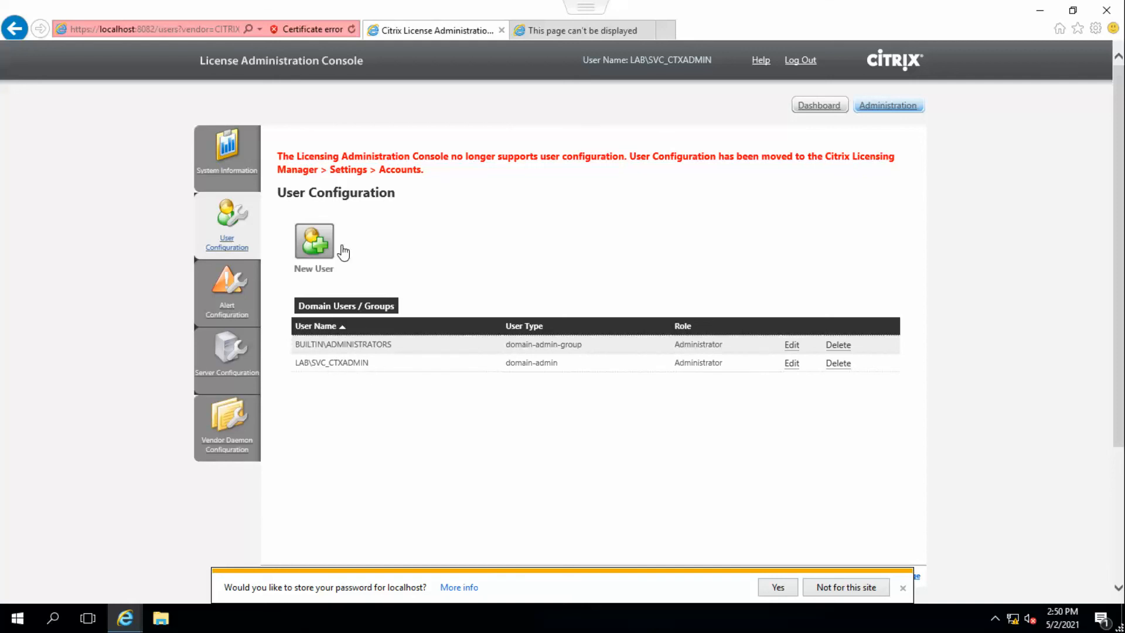
pyautogui.click(315, 247)
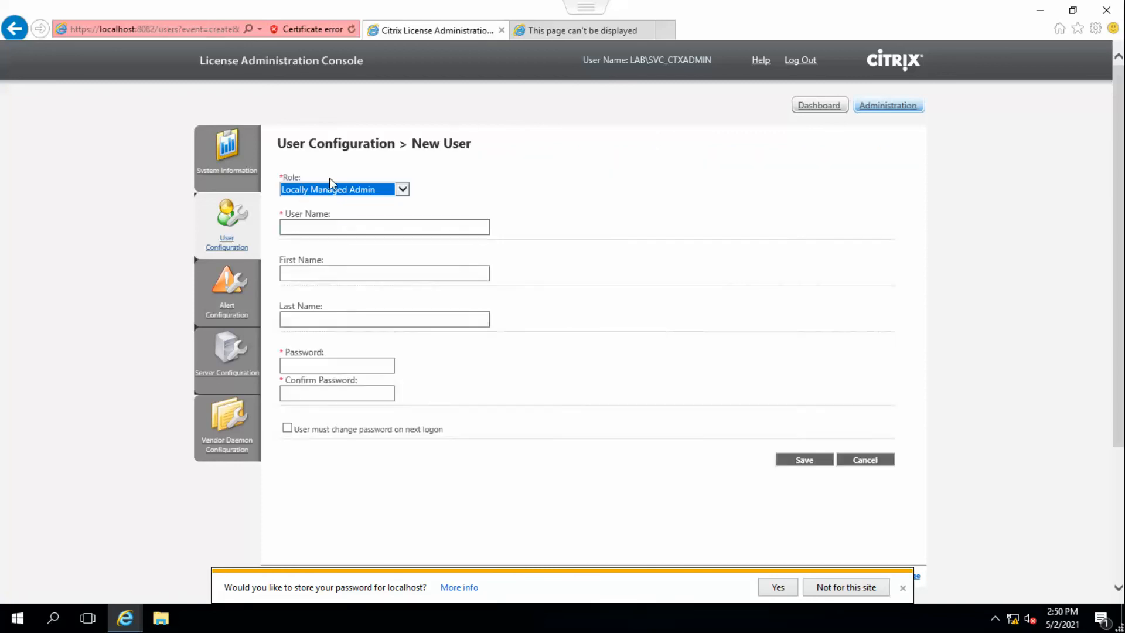
pyautogui.click(402, 191)
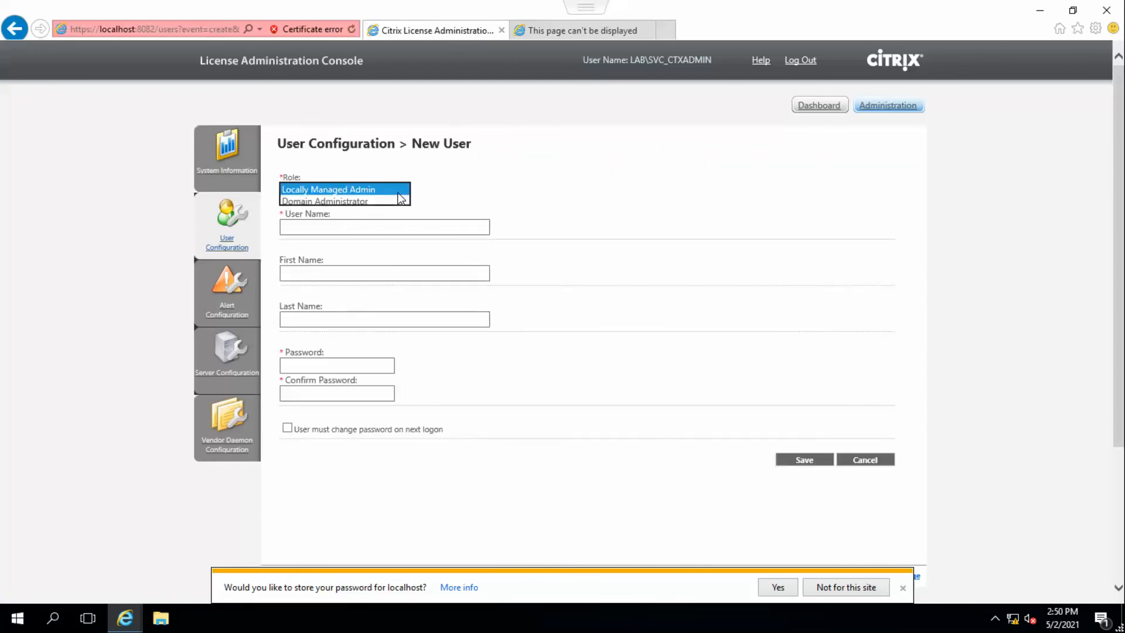
pyautogui.click(333, 205)
pyautogui.click(344, 228)
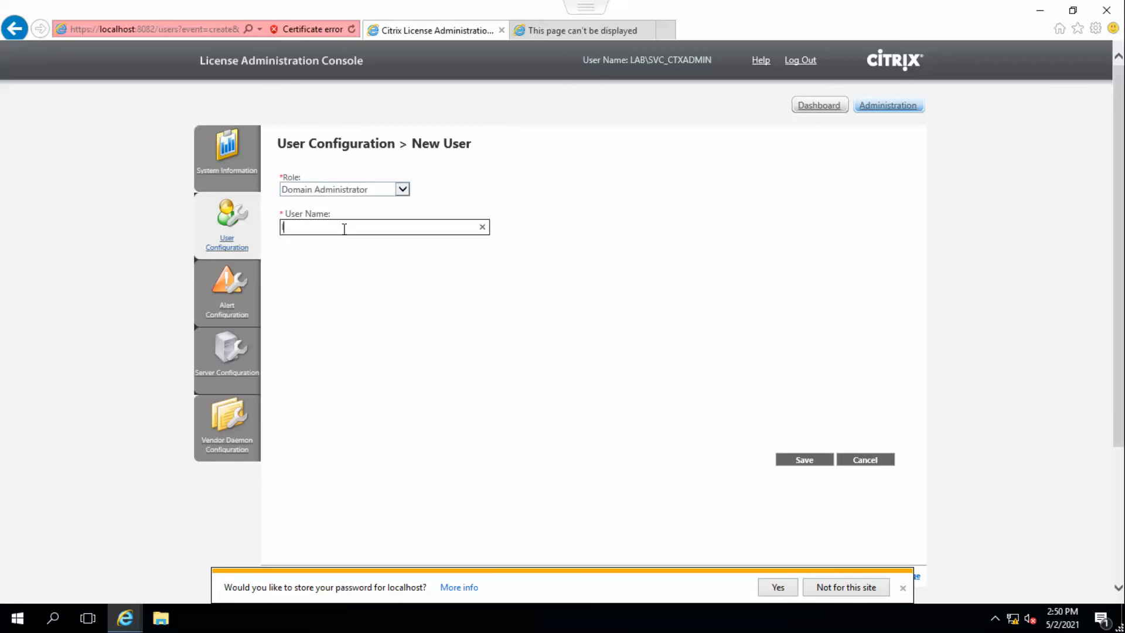
pyautogui.click(808, 461)
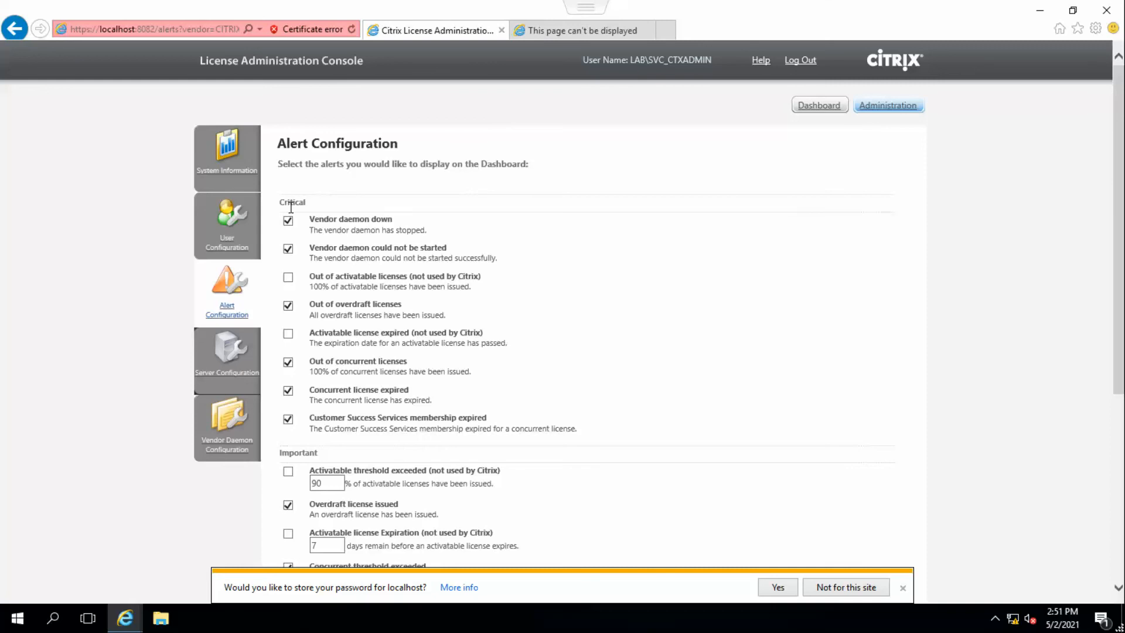
# Review the critical and important alerts in Alert Configuration and dismiss the password-saving prompt.
pyautogui.scroll(-3, 350, 232)
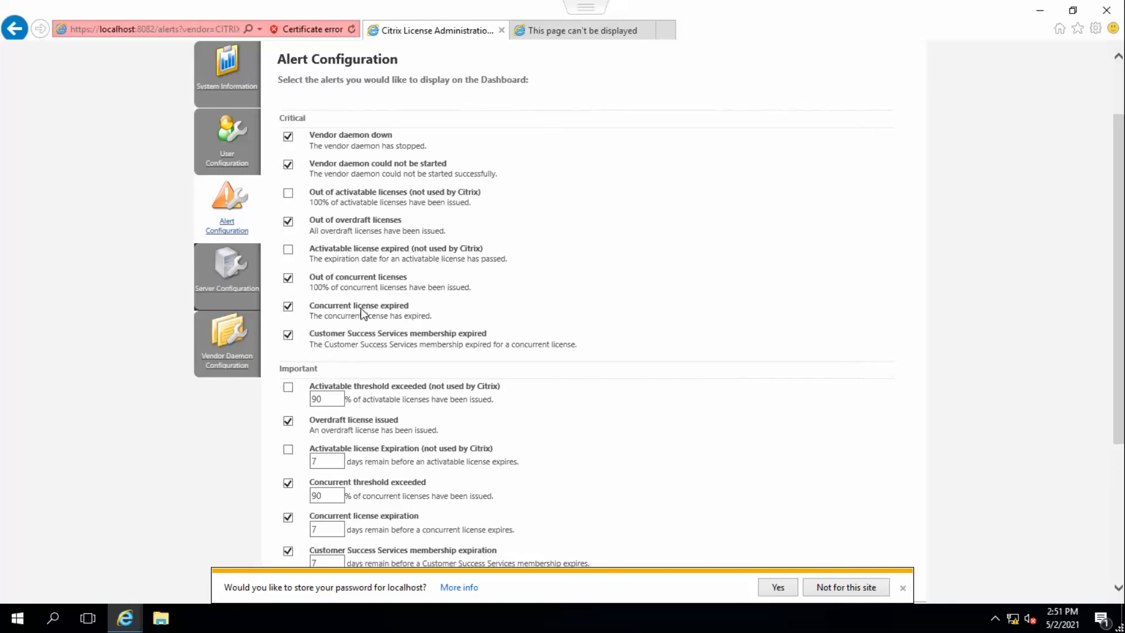
pyautogui.scroll(-4, 388, 355)
pyautogui.scroll(3, 432, 292)
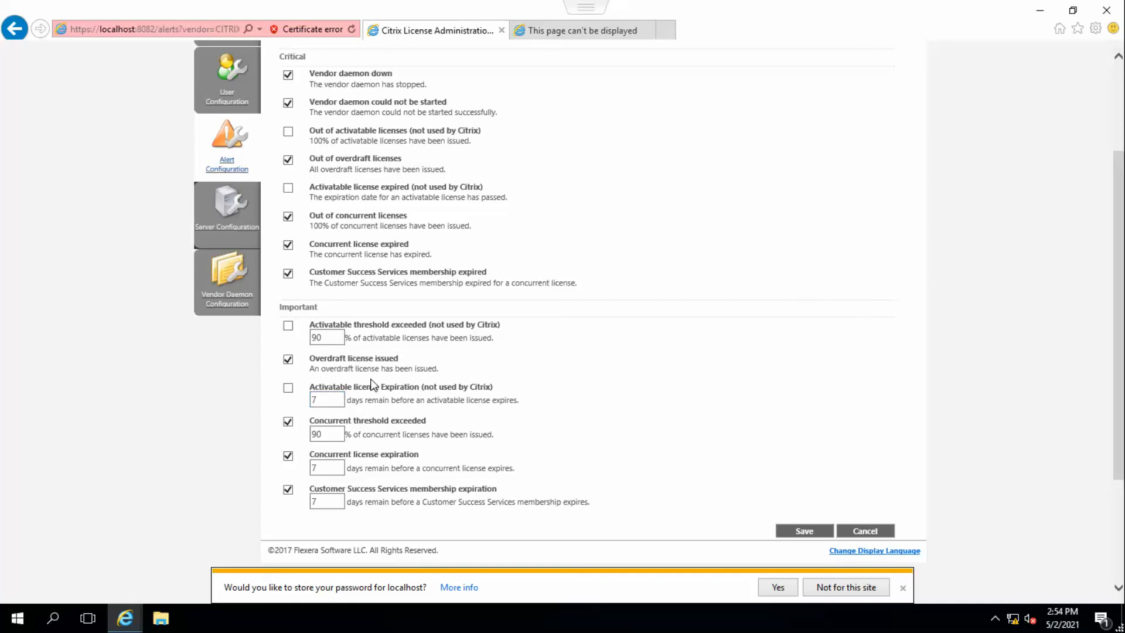
pyautogui.click(903, 588)
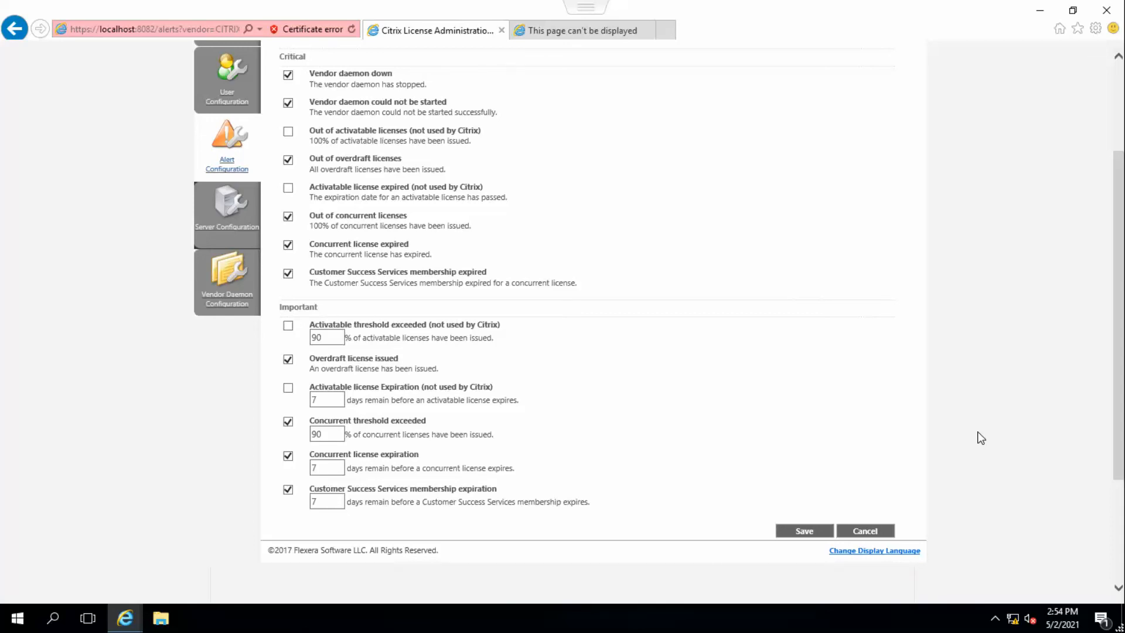
# Open Server Configuration, inspect the web server settings, and expand Secure Web Server Configuration.
pyautogui.click(229, 214)
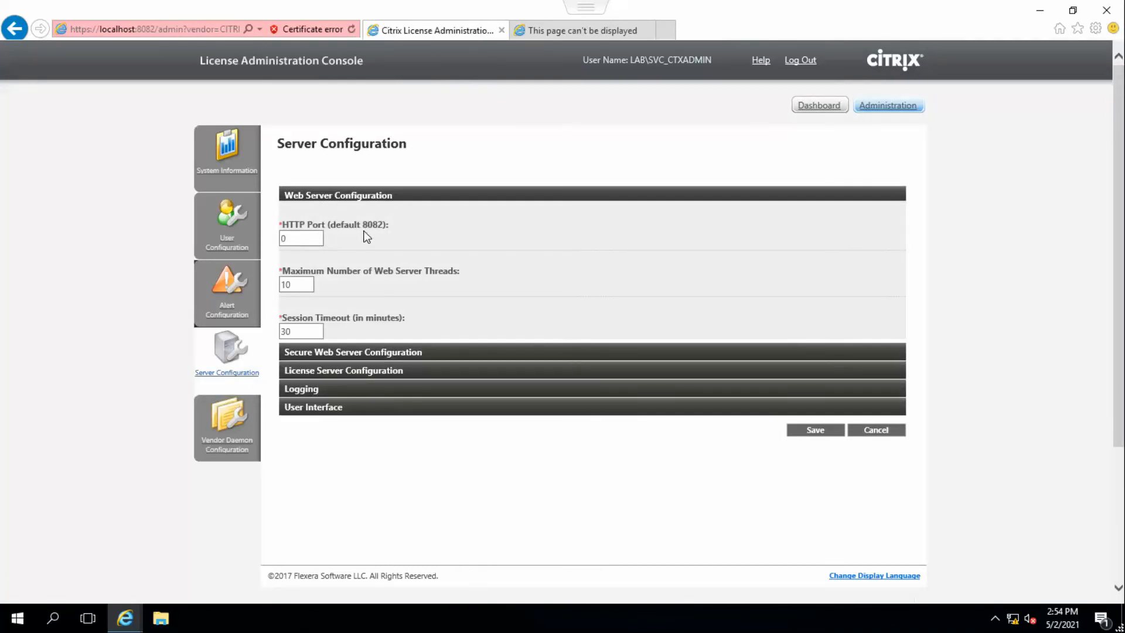
pyautogui.click(300, 241)
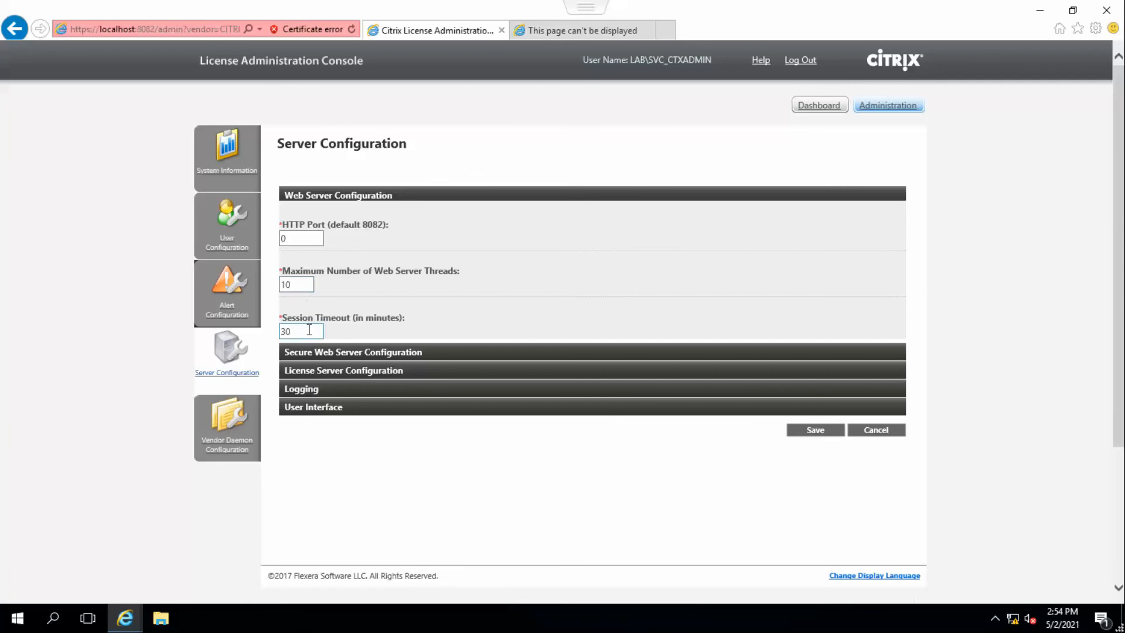
pyautogui.moveTo(308, 330); pyautogui.dragTo(271, 335)
pyautogui.click(381, 355)
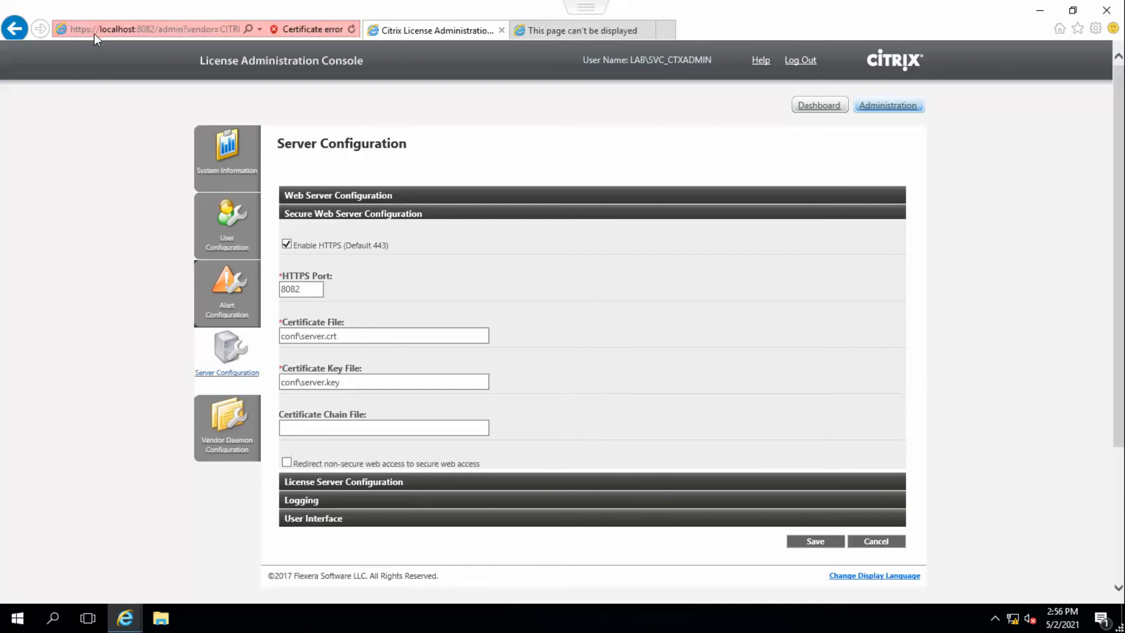
# Inspect the License Server Configuration and Logging sections and view the license server log file.
pyautogui.click(364, 483)
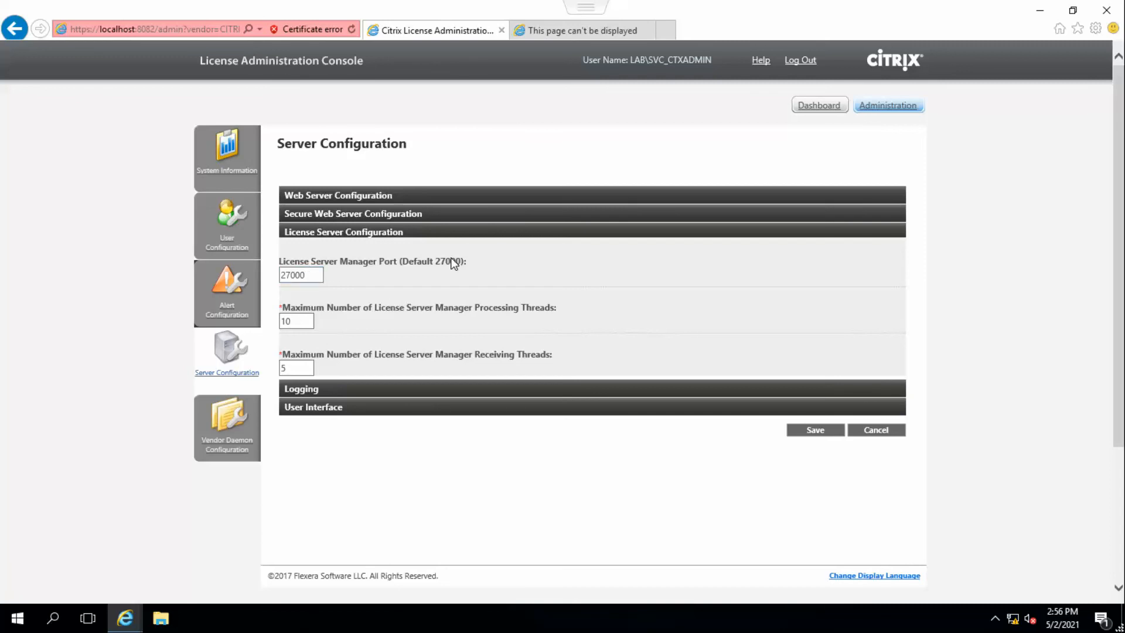
pyautogui.click(301, 277)
pyautogui.click(354, 388)
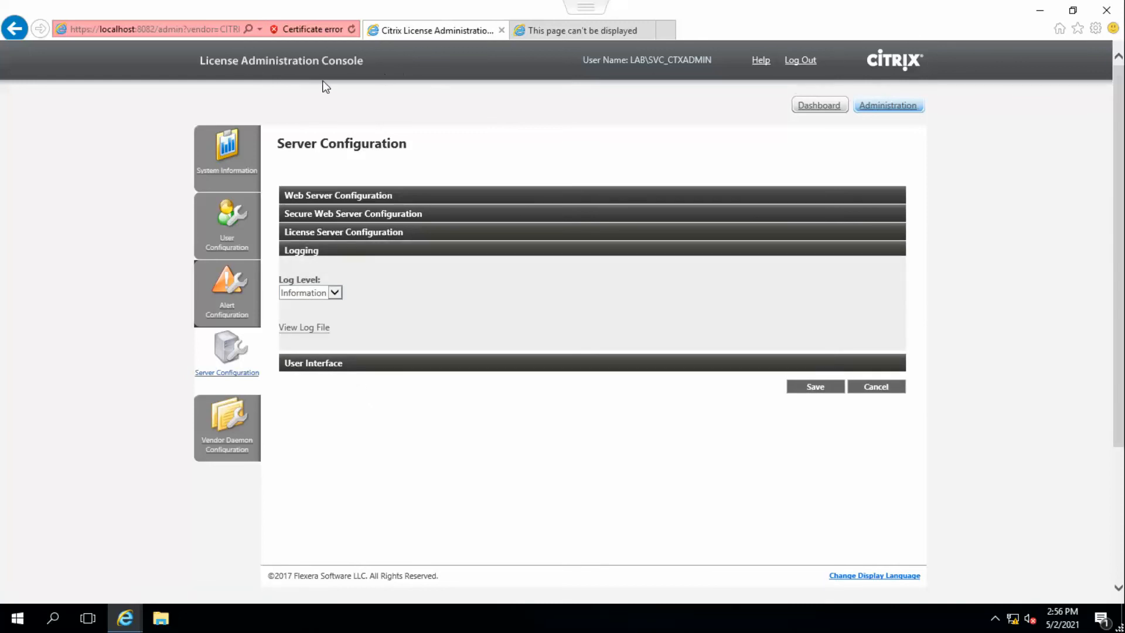
pyautogui.click(495, 340)
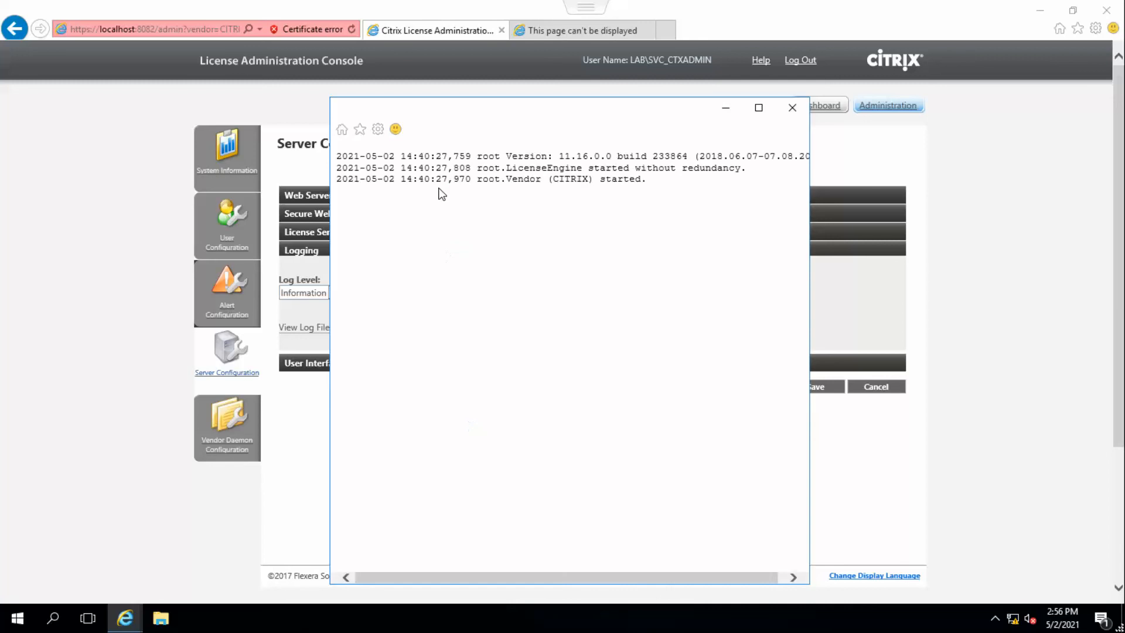
pyautogui.click(792, 109)
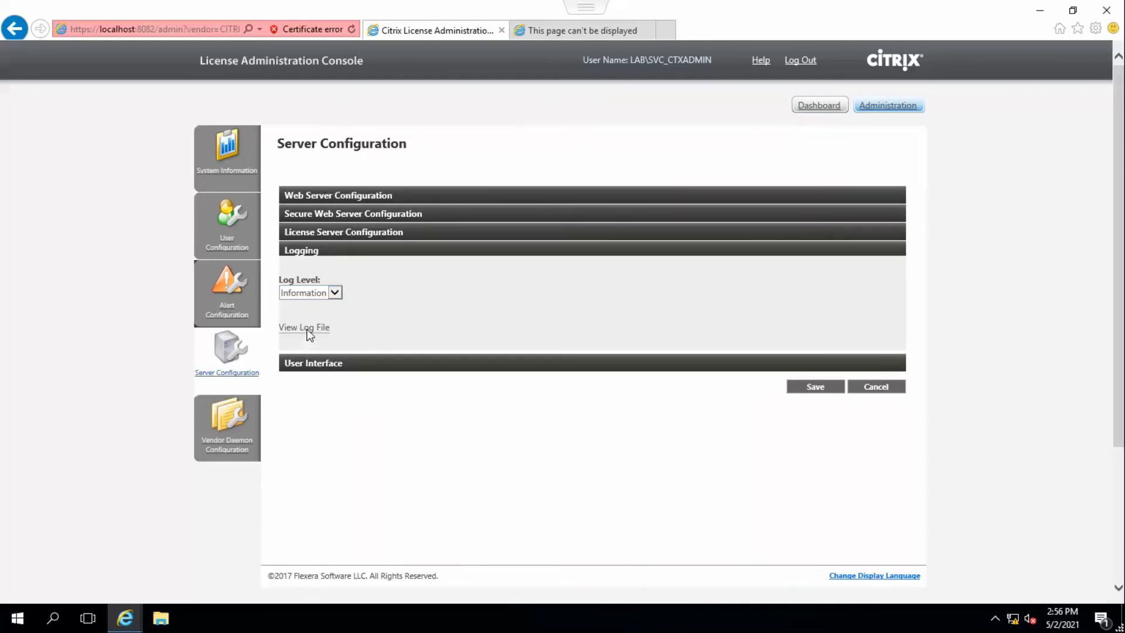
# Set the license models displayed on the dashboard to Both under User Interface and save the configuration.
pyautogui.click(323, 365)
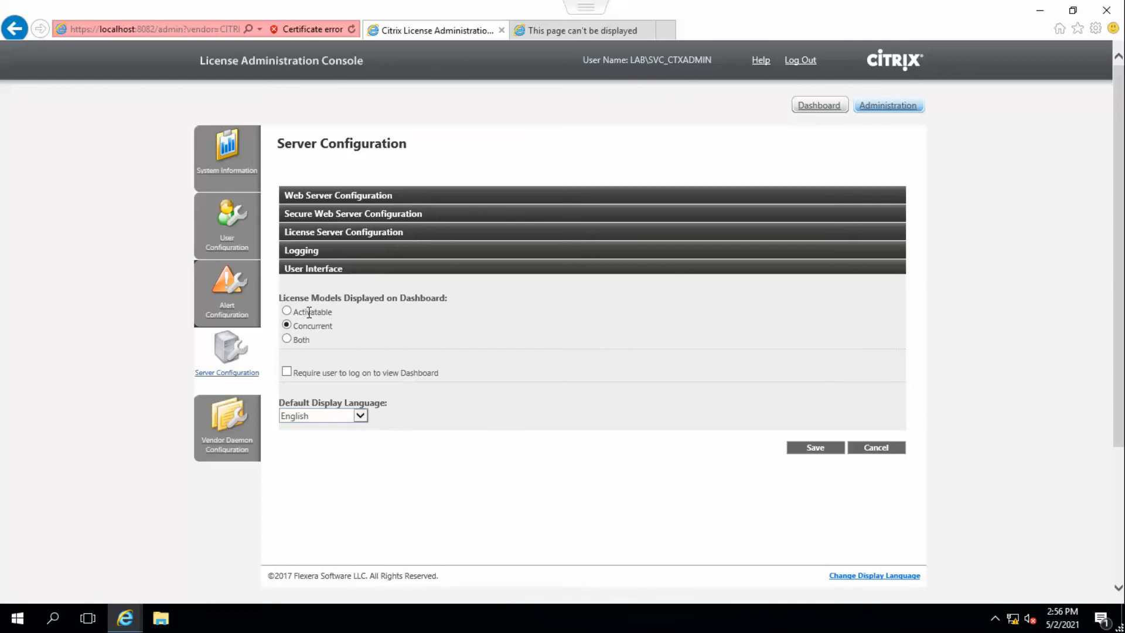
pyautogui.click(287, 339)
pyautogui.click(820, 451)
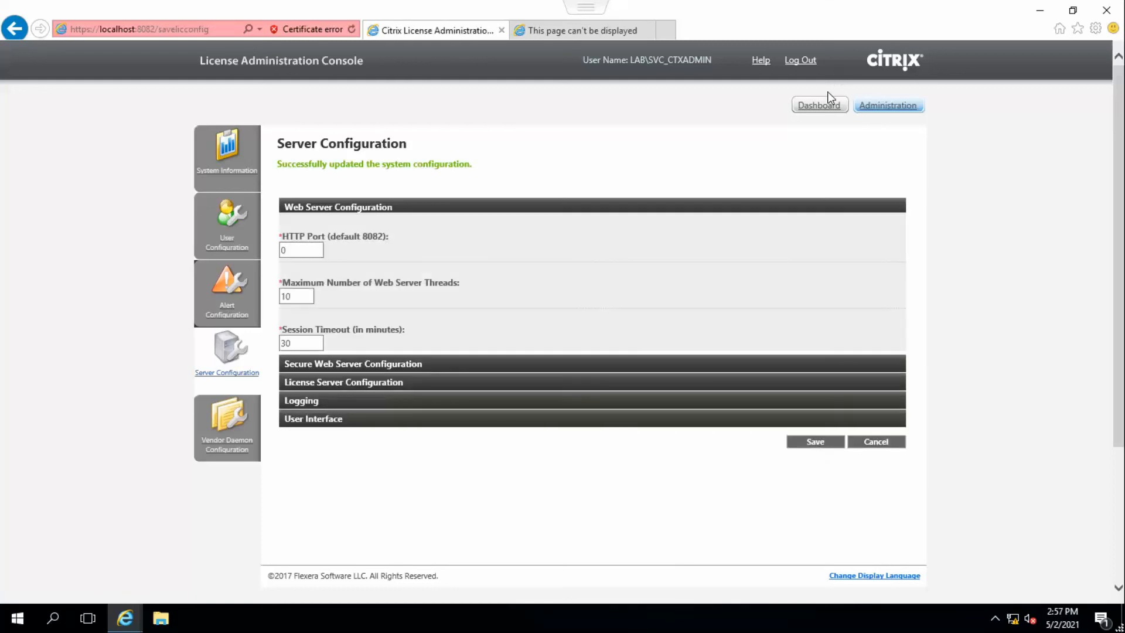
# Open the Dashboard, return to Administration, and expand the User Interface section of Server Configuration to check the license model setting.
pyautogui.click(820, 106)
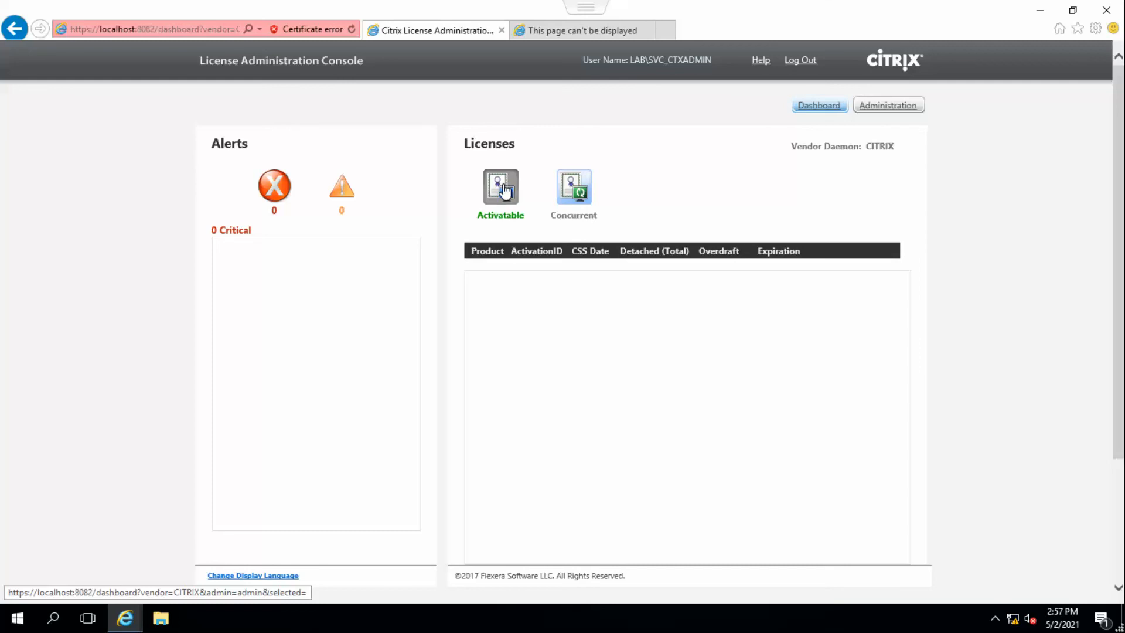
pyautogui.click(912, 106)
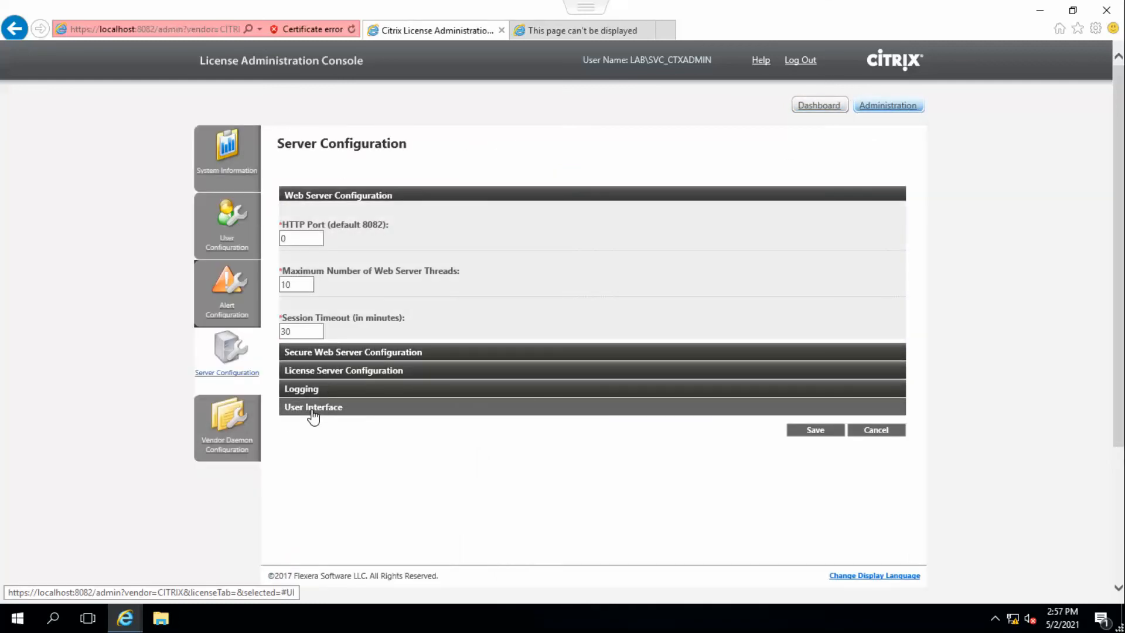
pyautogui.click(313, 415)
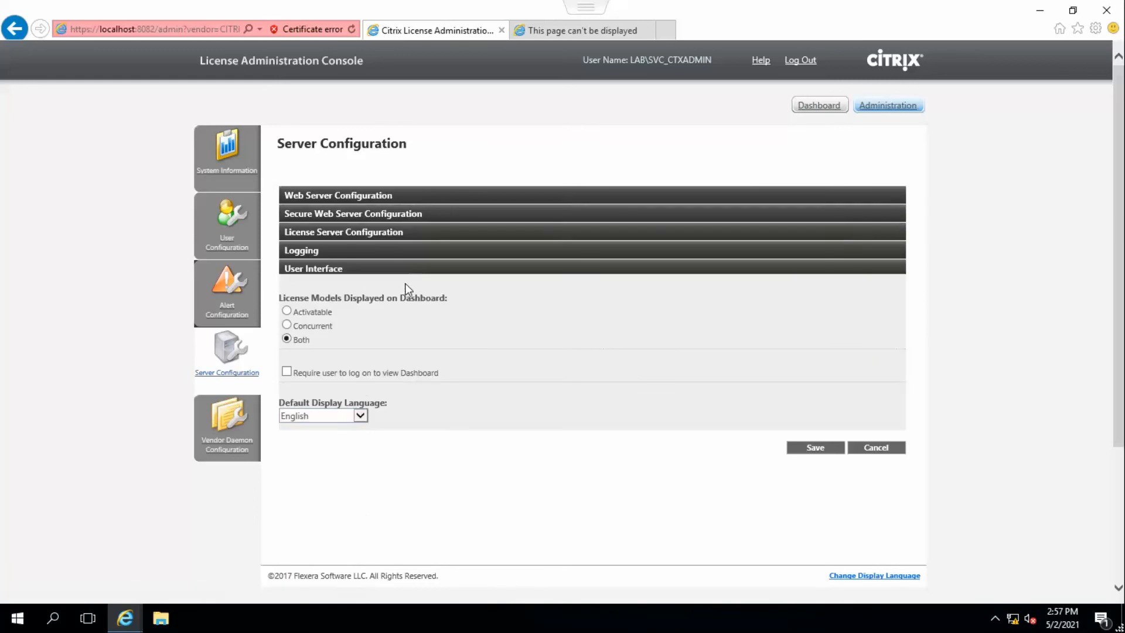
# Open Vendor Daemon Configuration and its Import License File page, then go back to the Dashboard.
pyautogui.click(226, 416)
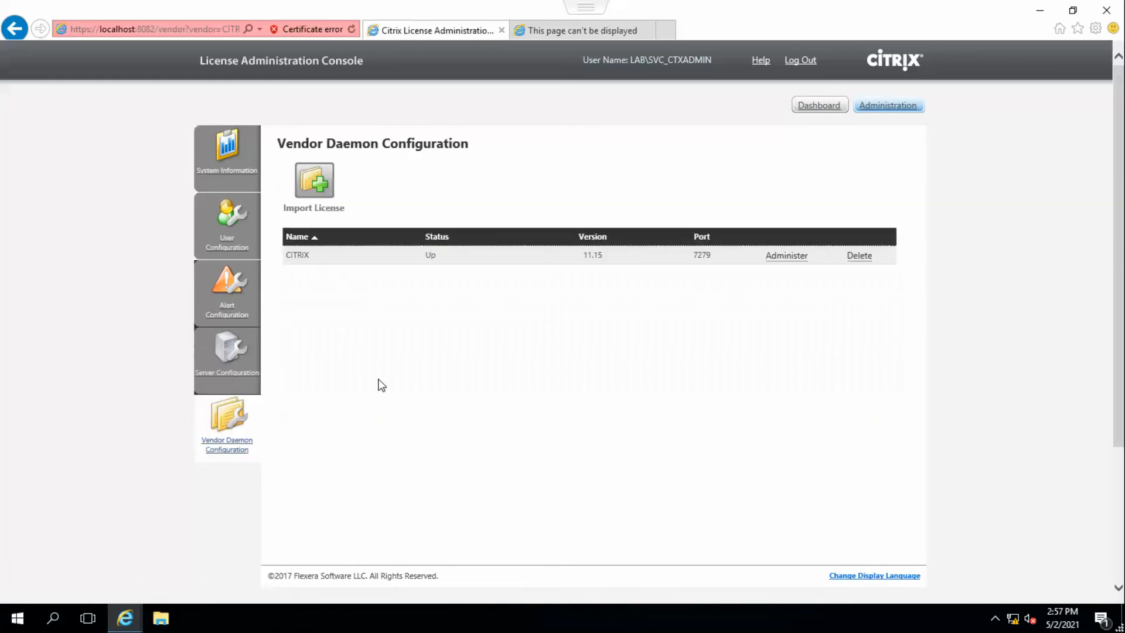
pyautogui.click(315, 189)
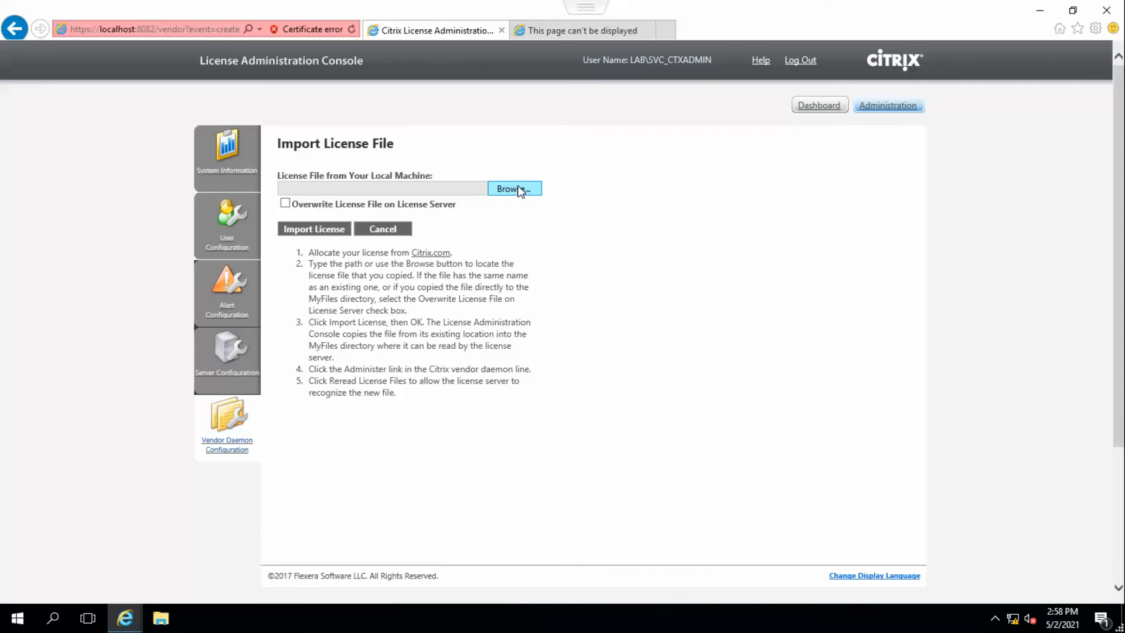
pyautogui.click(819, 106)
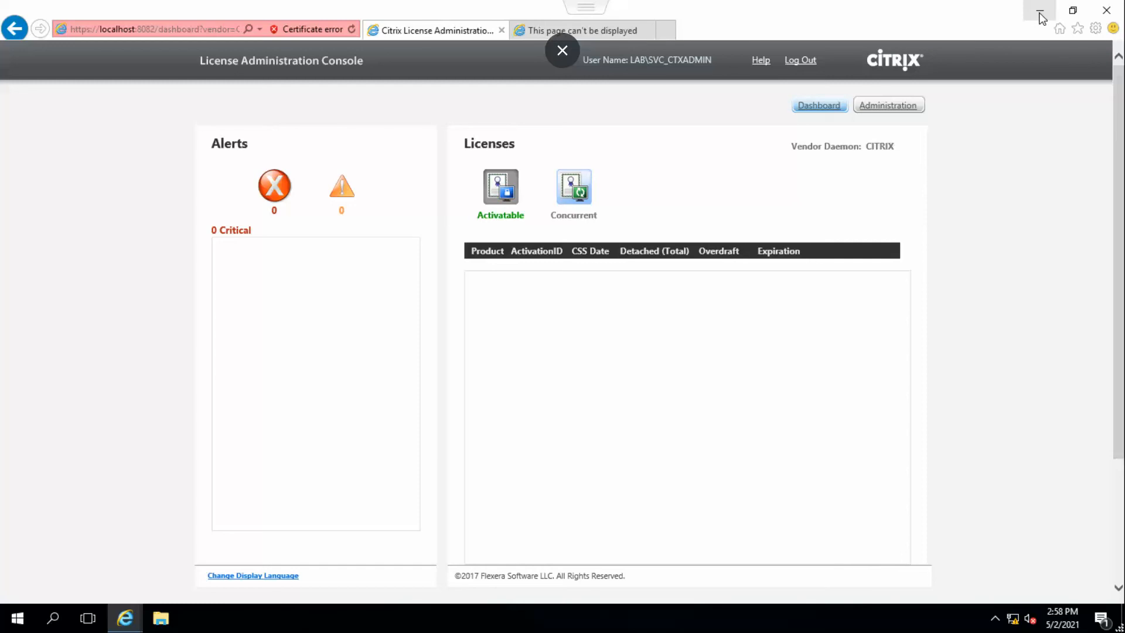
# Leave the virtual machine console and switch to the PowerPoint slide presentation.
pyautogui.press('Escape')
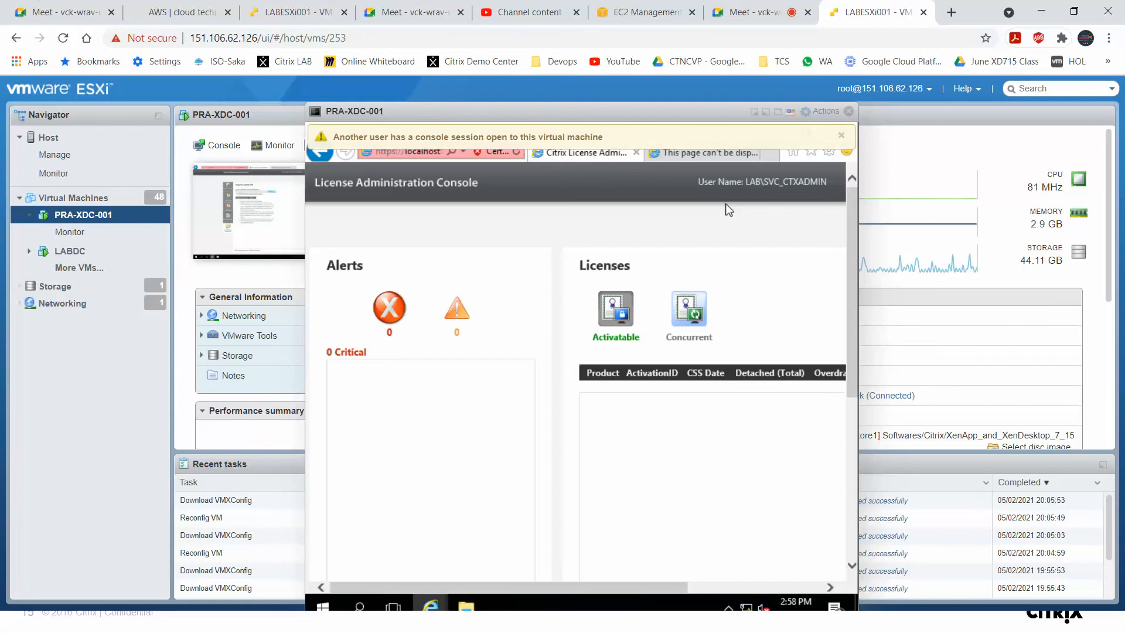
pyautogui.press('super')
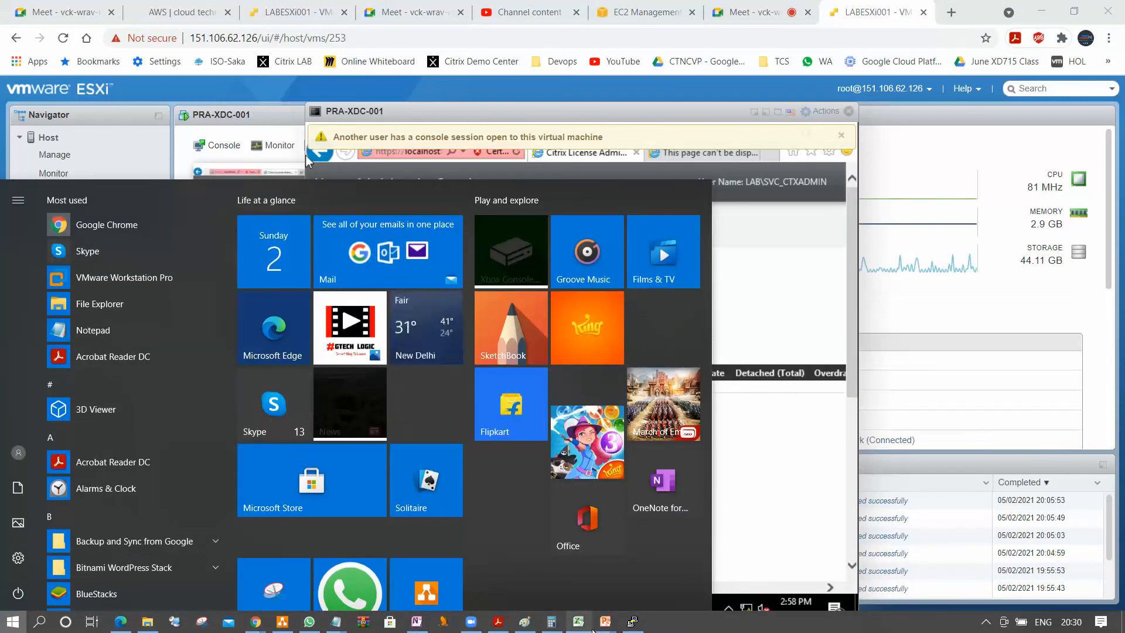
pyautogui.moveTo(606, 621)
pyautogui.click(726, 551)
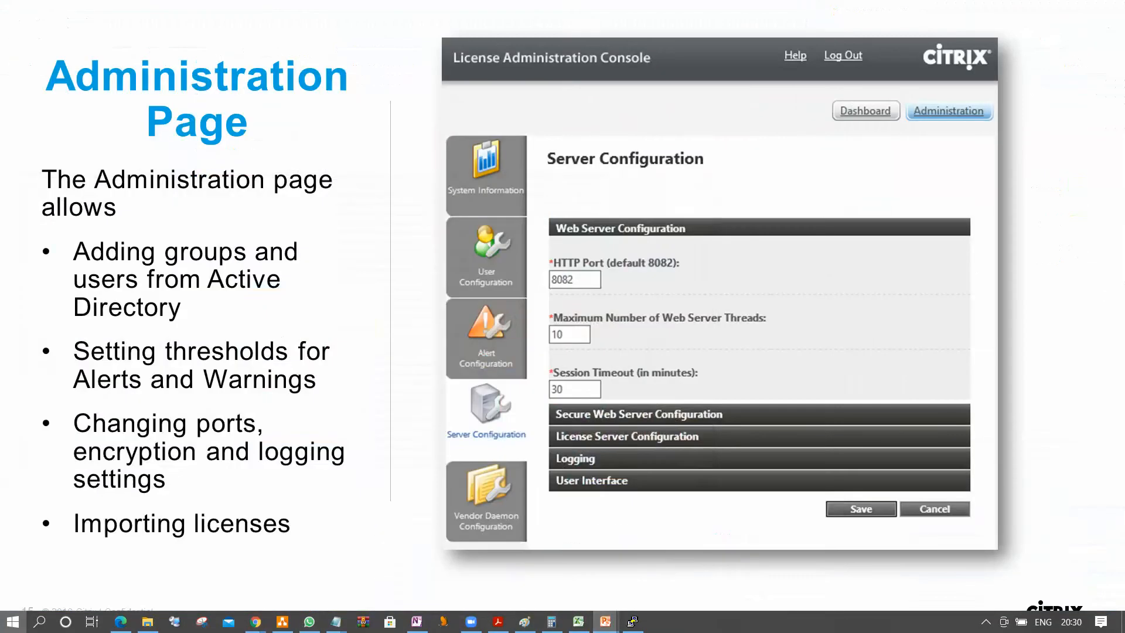
pyautogui.press('Left')
pyautogui.press('Left')
pyautogui.press('Left')
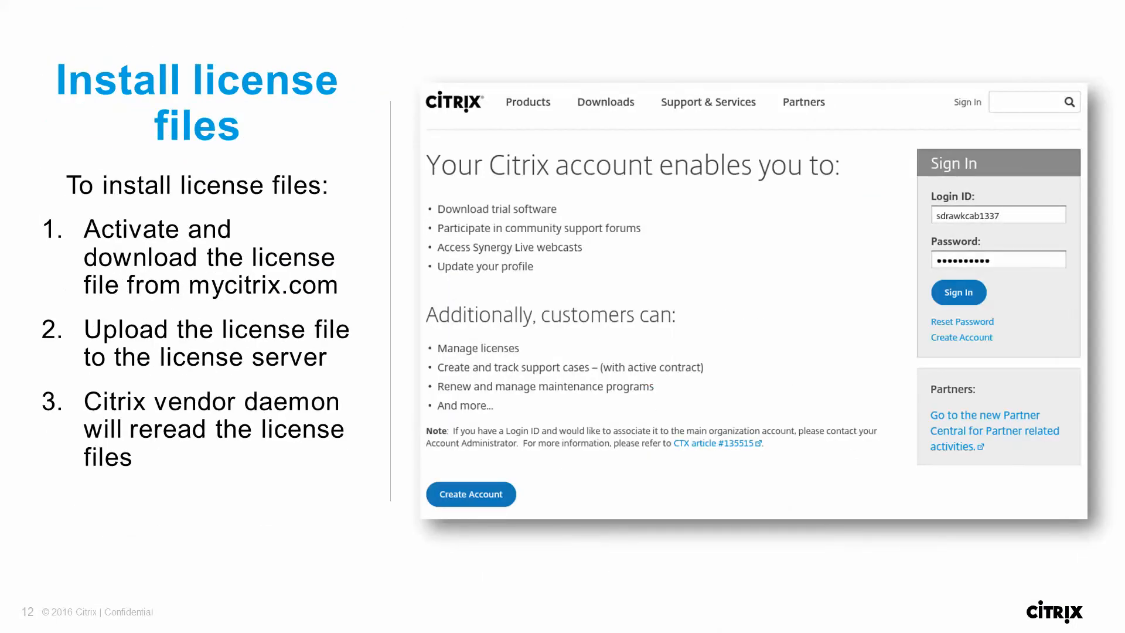
pyautogui.press('Right')
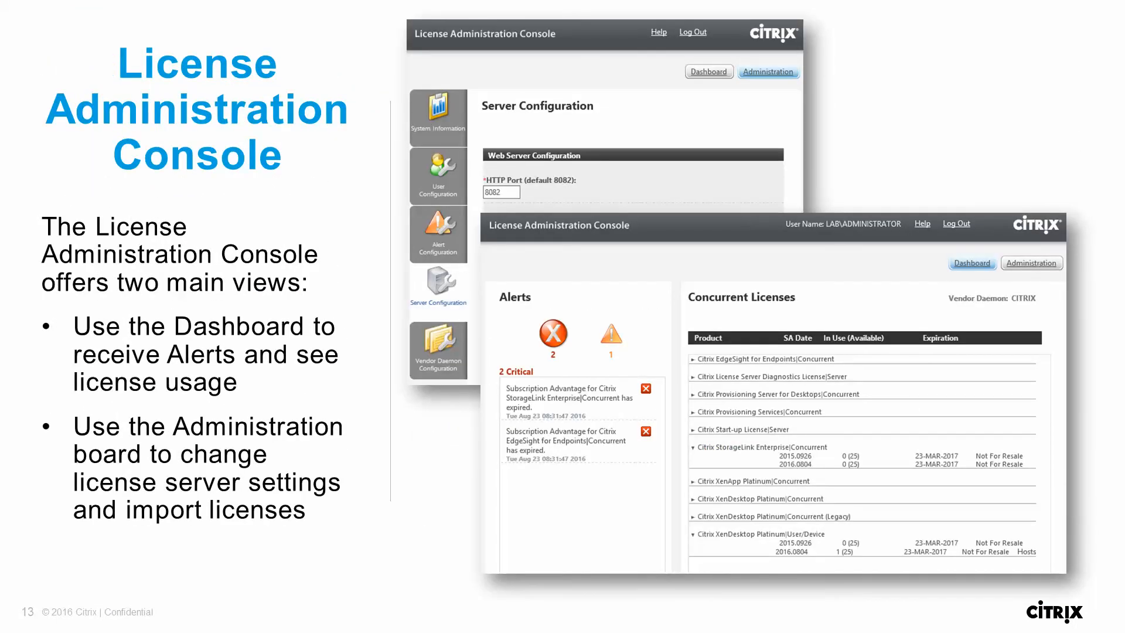